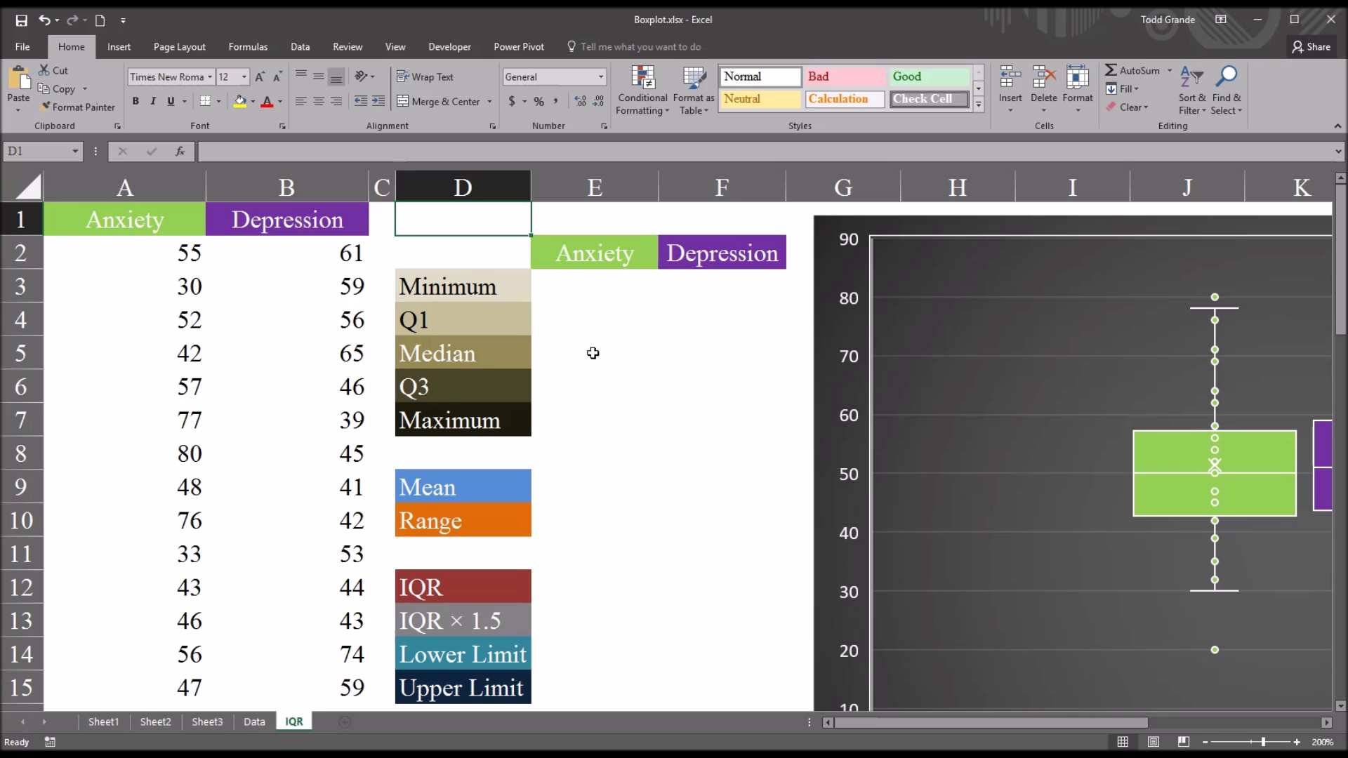
Examine the Anxiety and Depression data columns and the statistic labels in column D
{"action": "left_click", "coordinate": [158, 188]}
{"action": "left_click", "coordinate": [246, 193]}
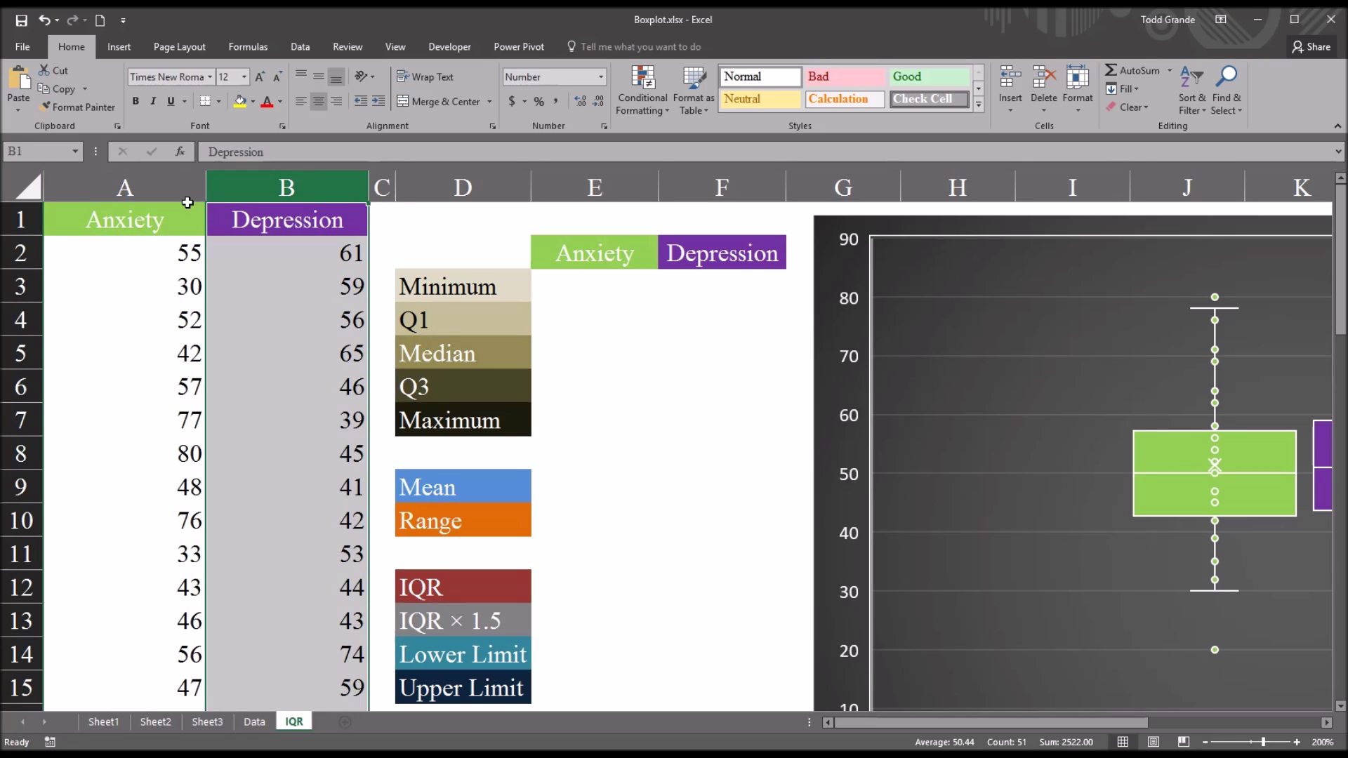
{"action": "left_click", "coordinate": [172, 188]}
{"action": "left_click", "coordinate": [232, 187]}
{"action": "left_click", "coordinate": [171, 219]}
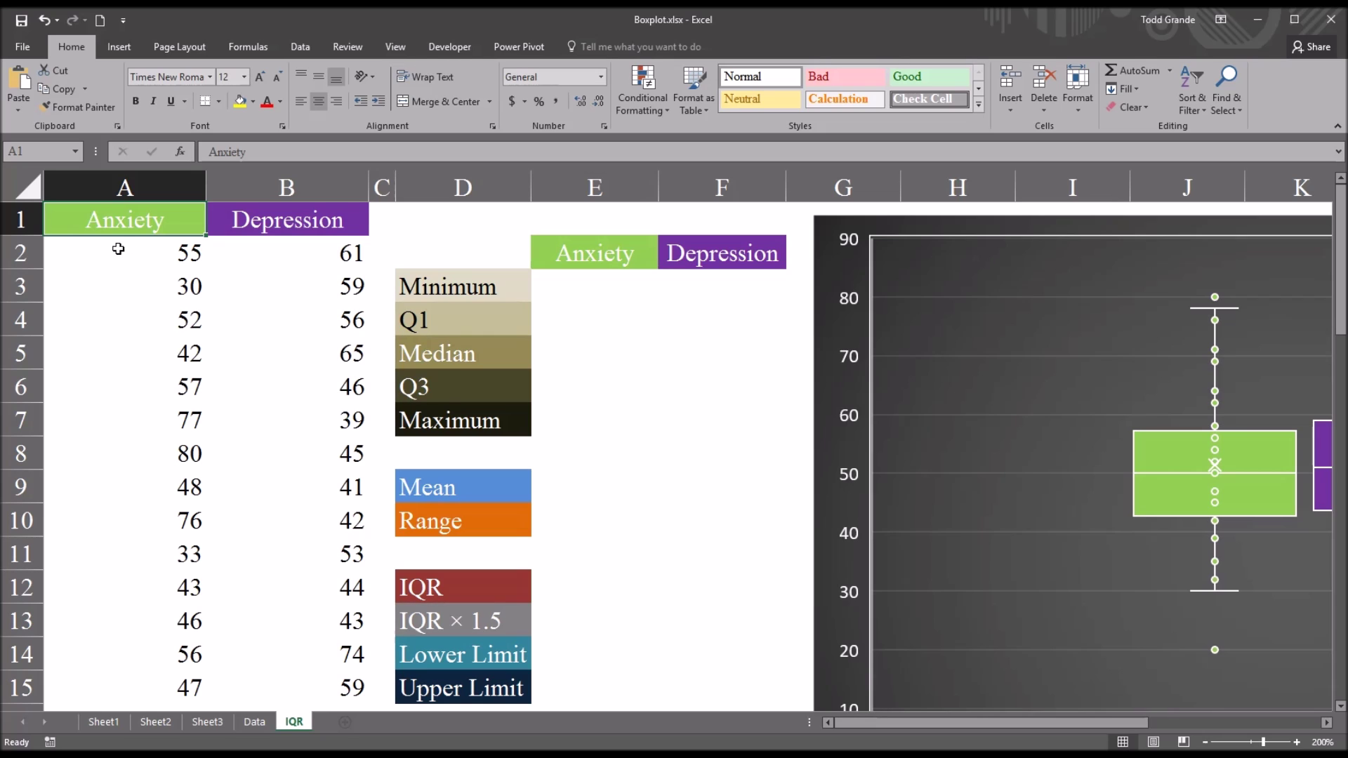
{"action": "left_click", "coordinate": [264, 226]}
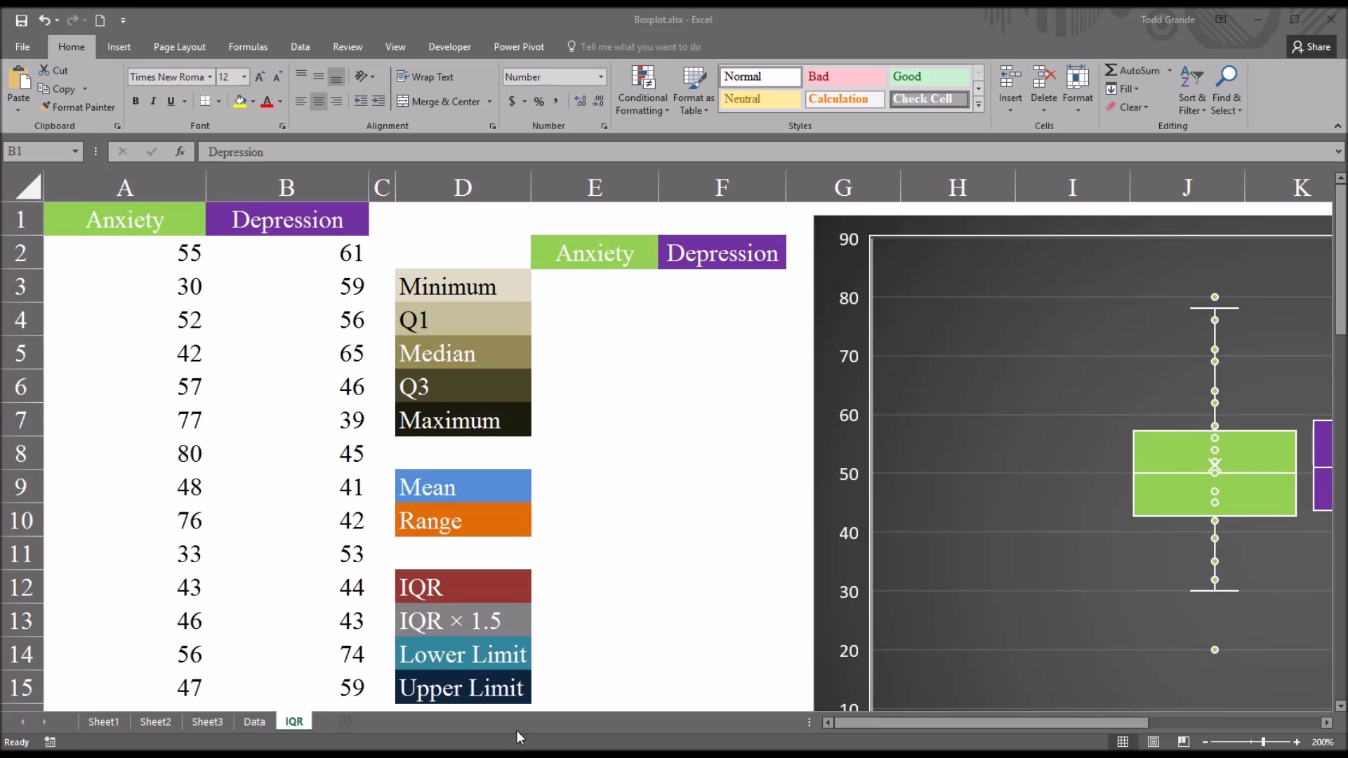
{"action": "left_click", "coordinate": [271, 226]}
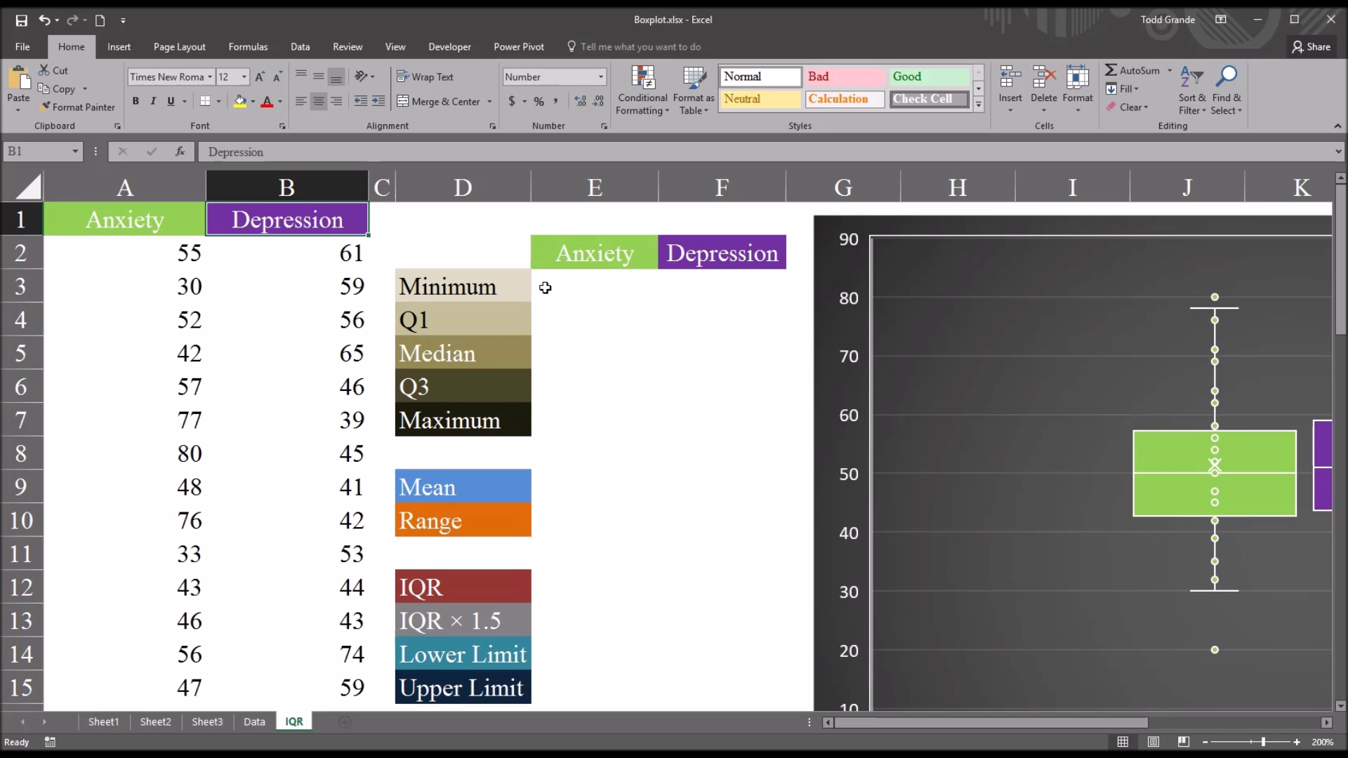
{"action": "left_click", "coordinate": [466, 194]}
{"action": "left_click", "coordinate": [474, 284]}
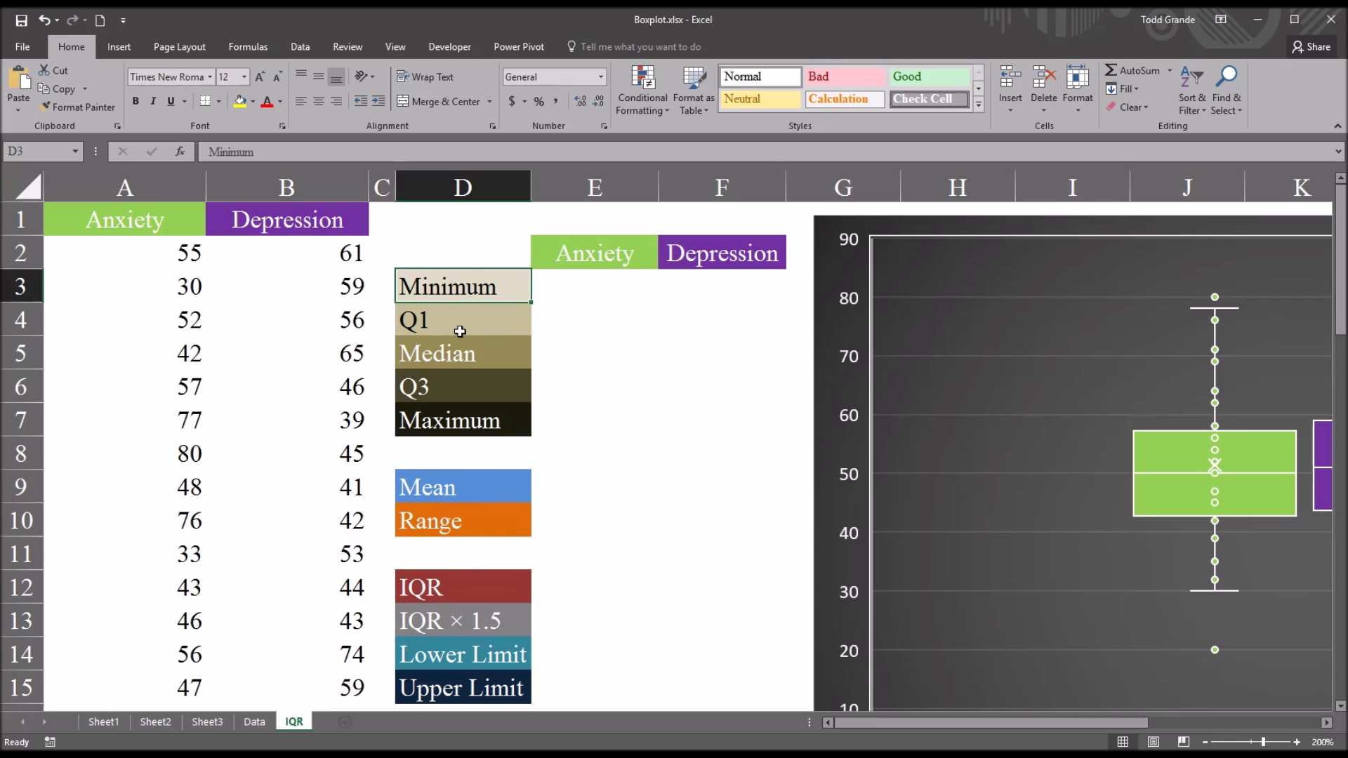
{"action": "left_click", "coordinate": [464, 428]}
{"action": "left_click", "coordinate": [469, 287]}
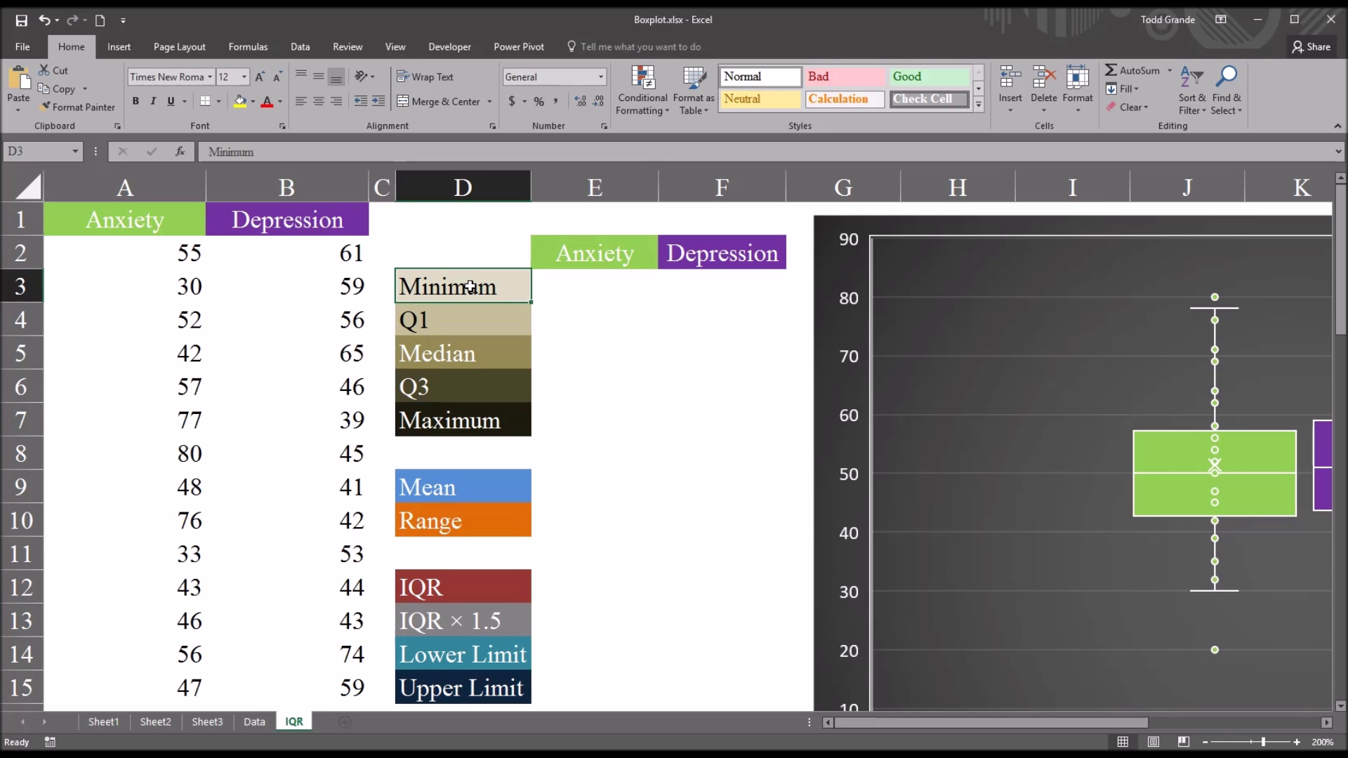
Enter the formula =QUARTILE.INC(A2:A51,0) in E3 for the Anxiety minimum
{"action": "left_click", "coordinate": [581, 289]}
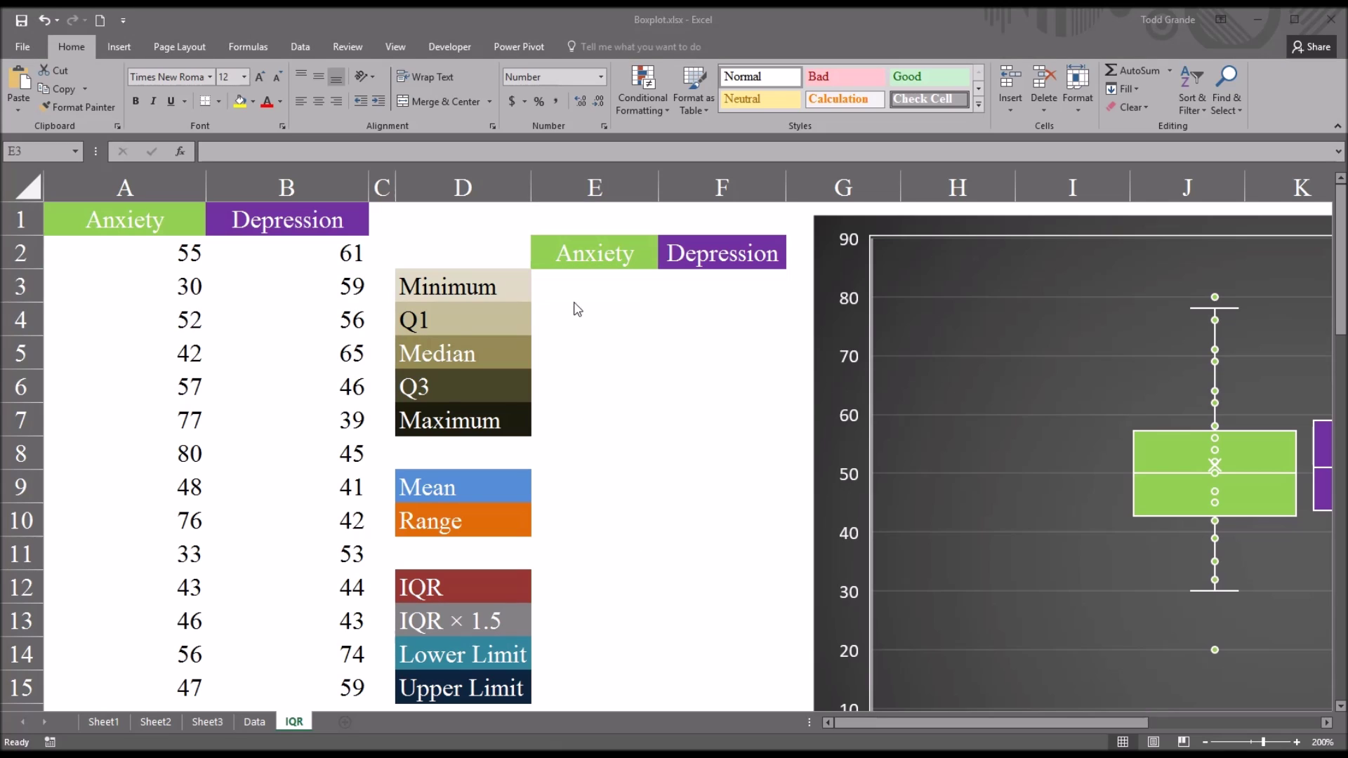
{"action": "left_click", "coordinate": [569, 293]}
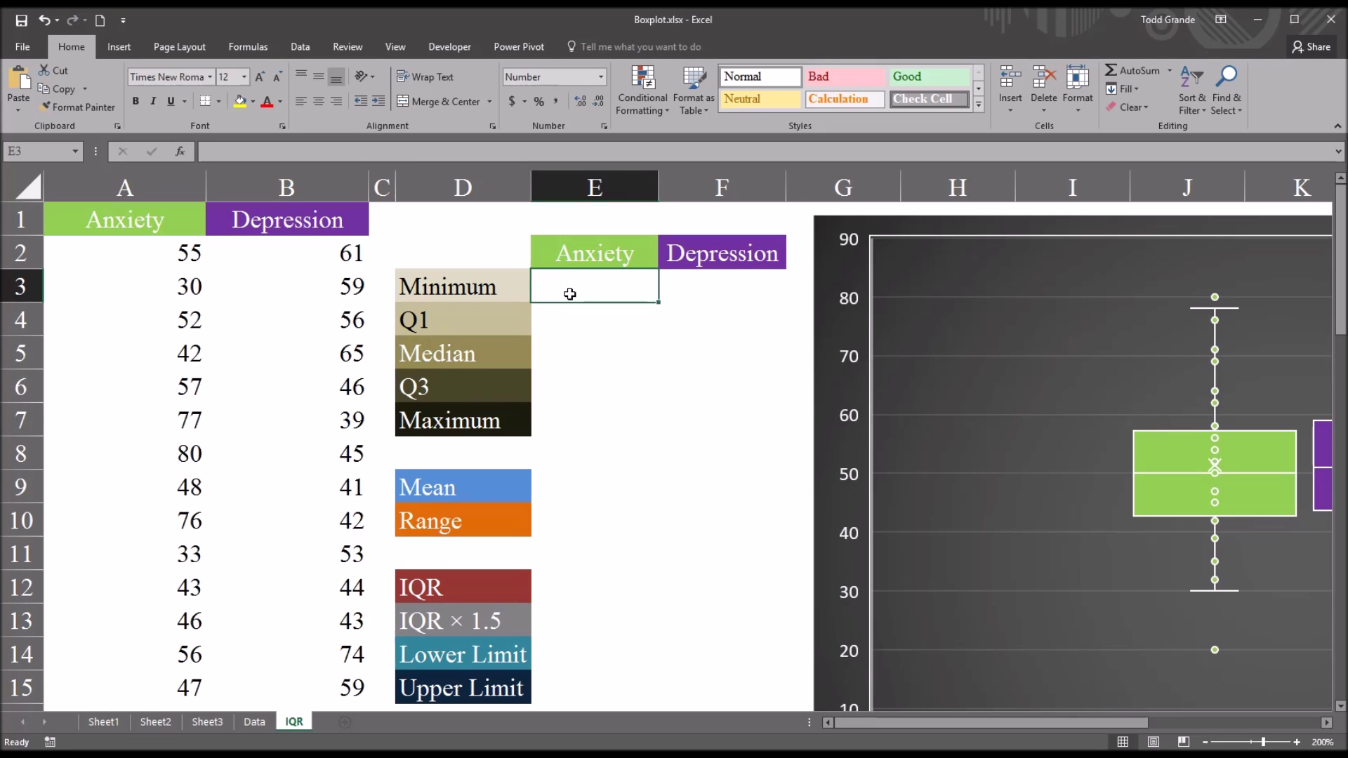
{"action": "type", "text": "=qu"}
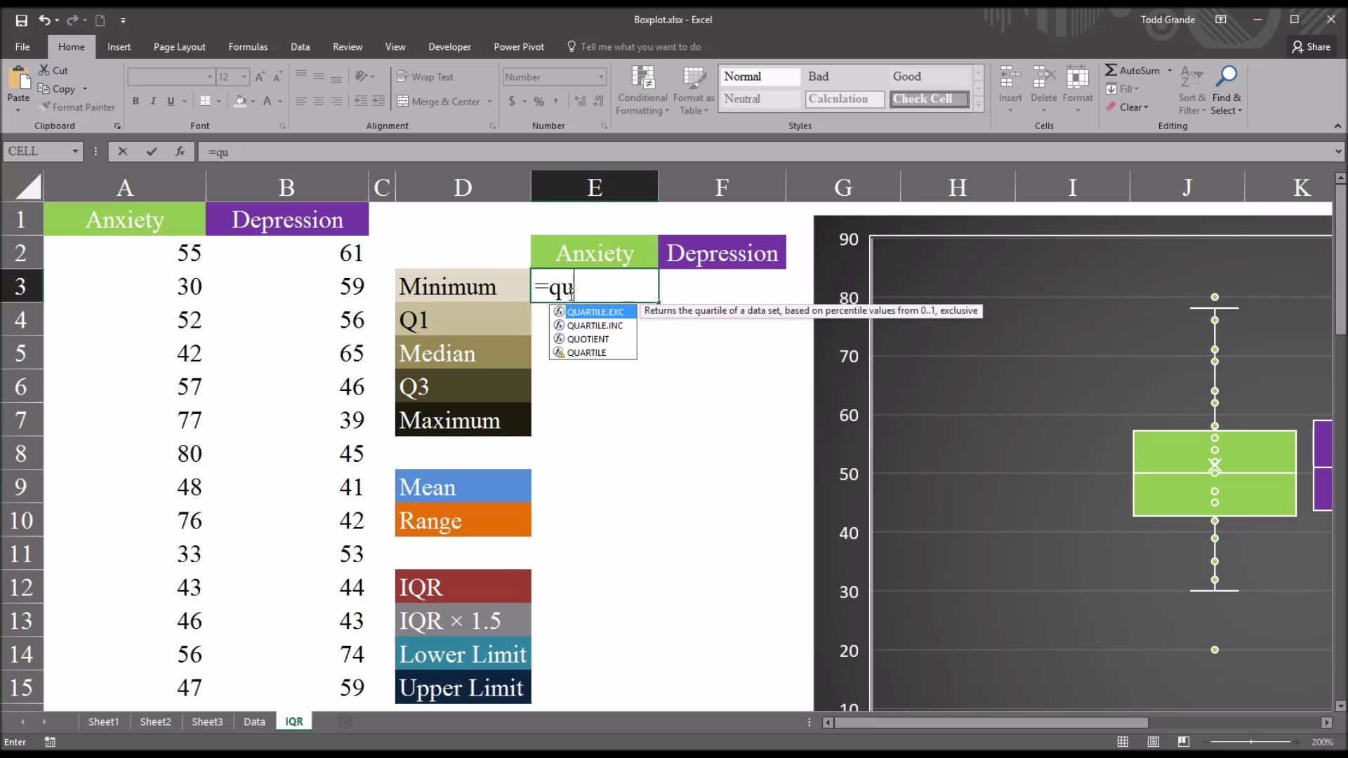
{"action": "key", "text": "Down"}
{"action": "key", "text": "Tab"}
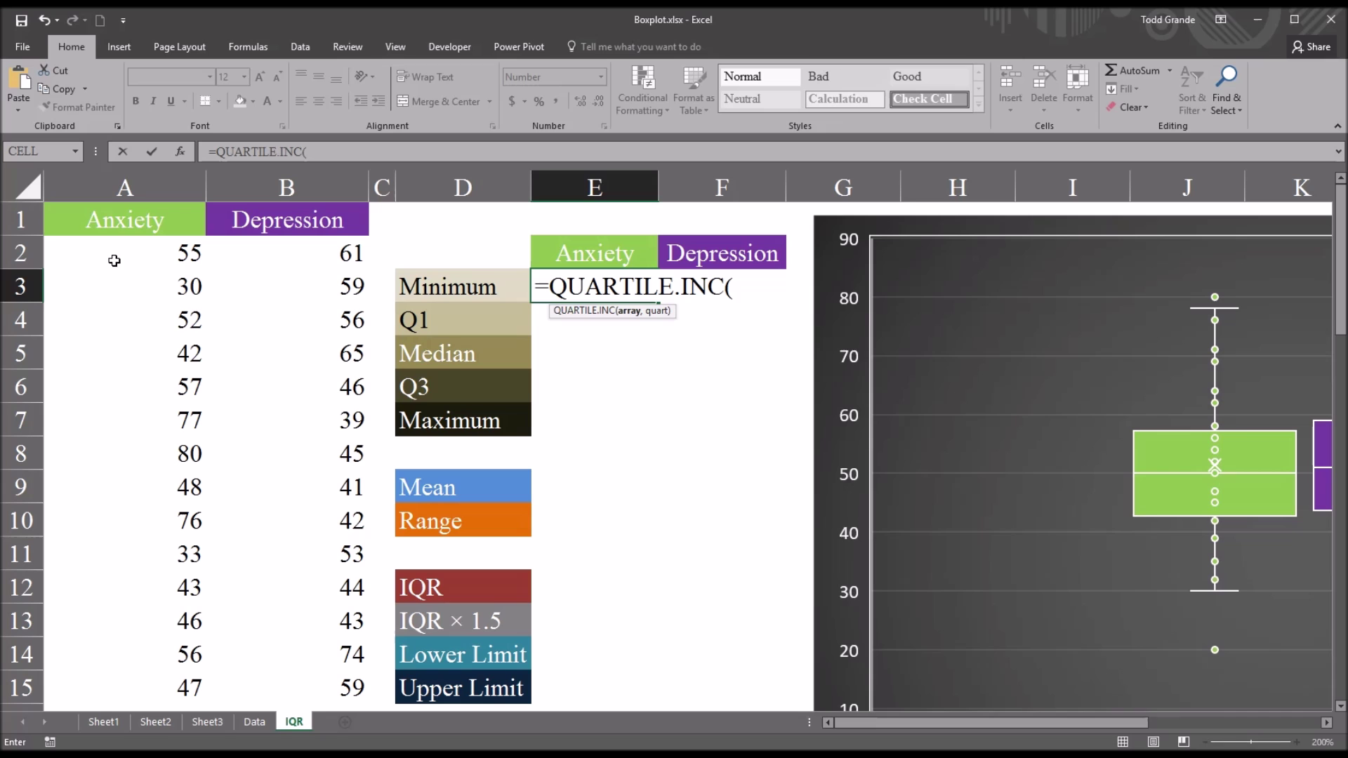
{"action": "left_click_drag", "start_coordinate": [121, 259], "coordinate": [118, 686]}
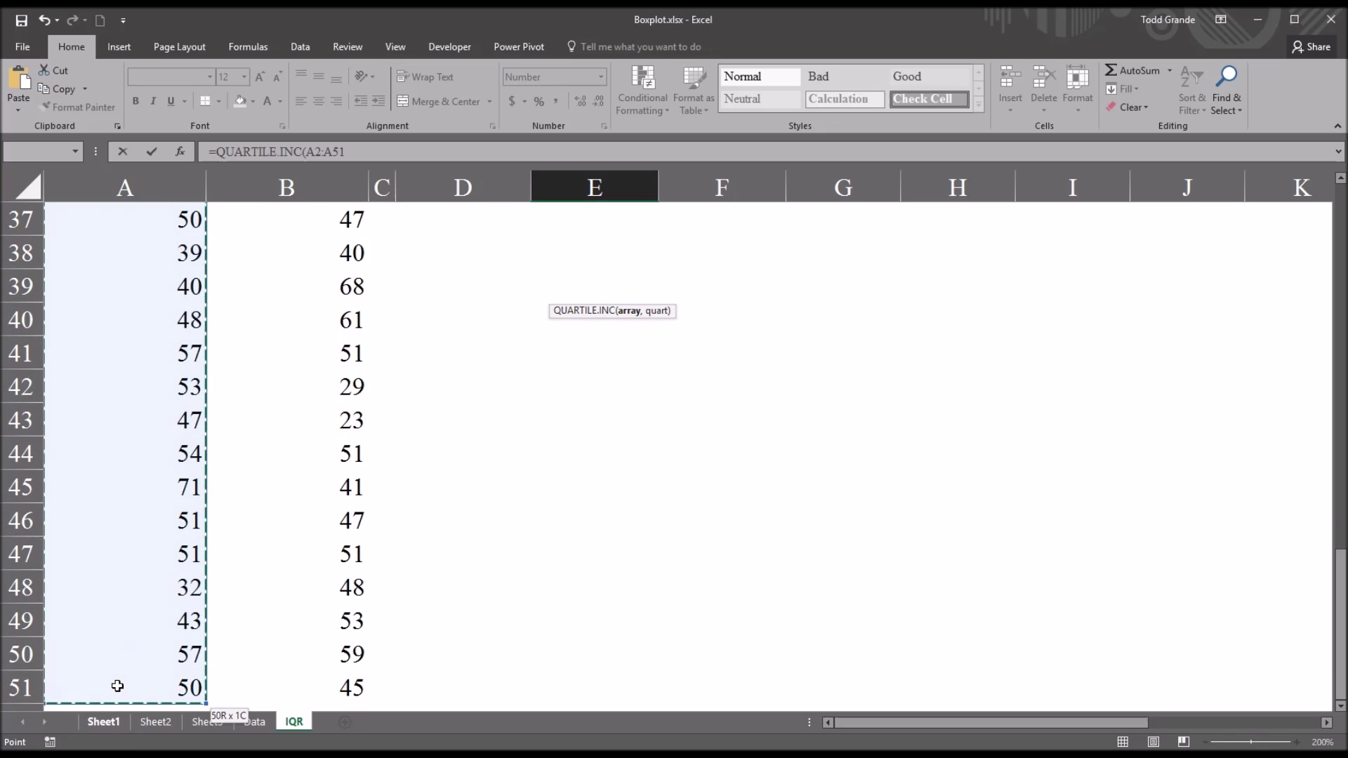
{"action": "left_click_drag", "start_coordinate": [1341, 562], "coordinate": [1343, 201]}
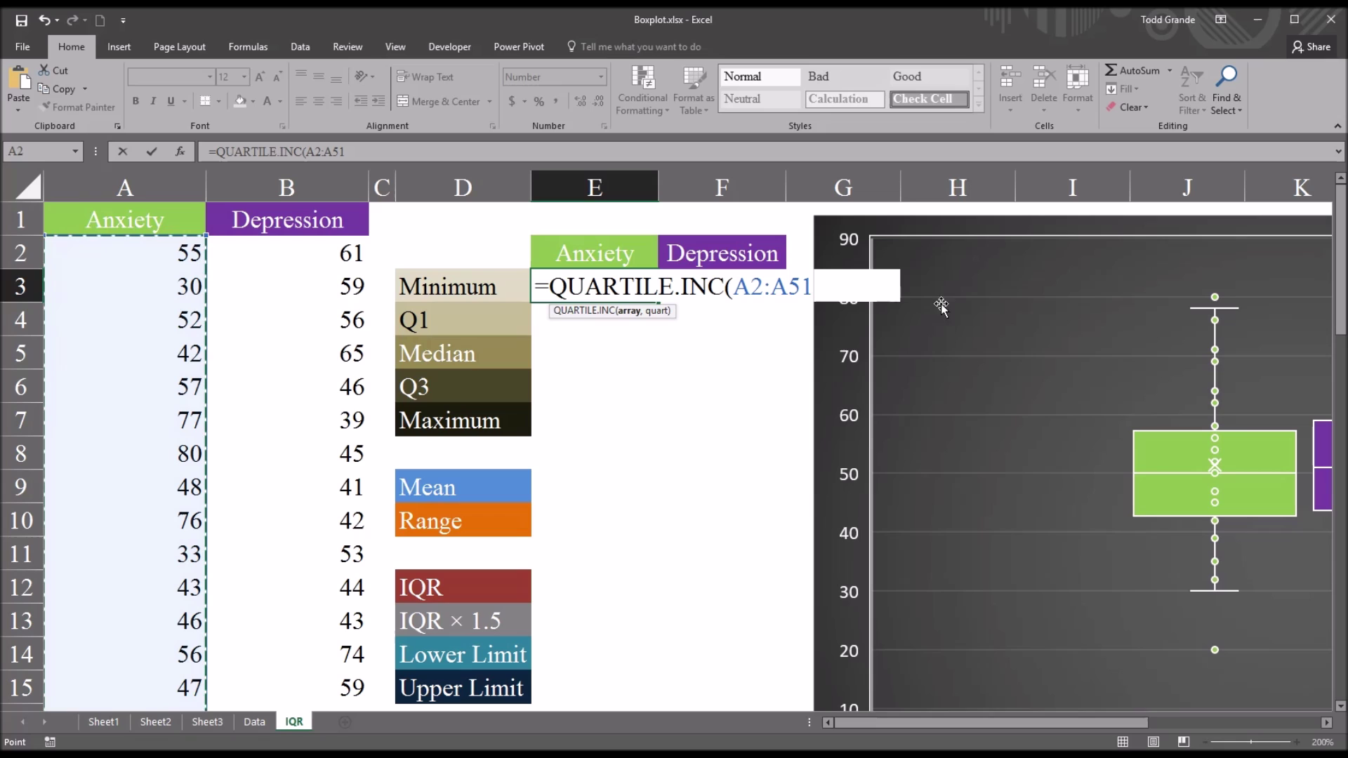
{"action": "type", "text": ","}
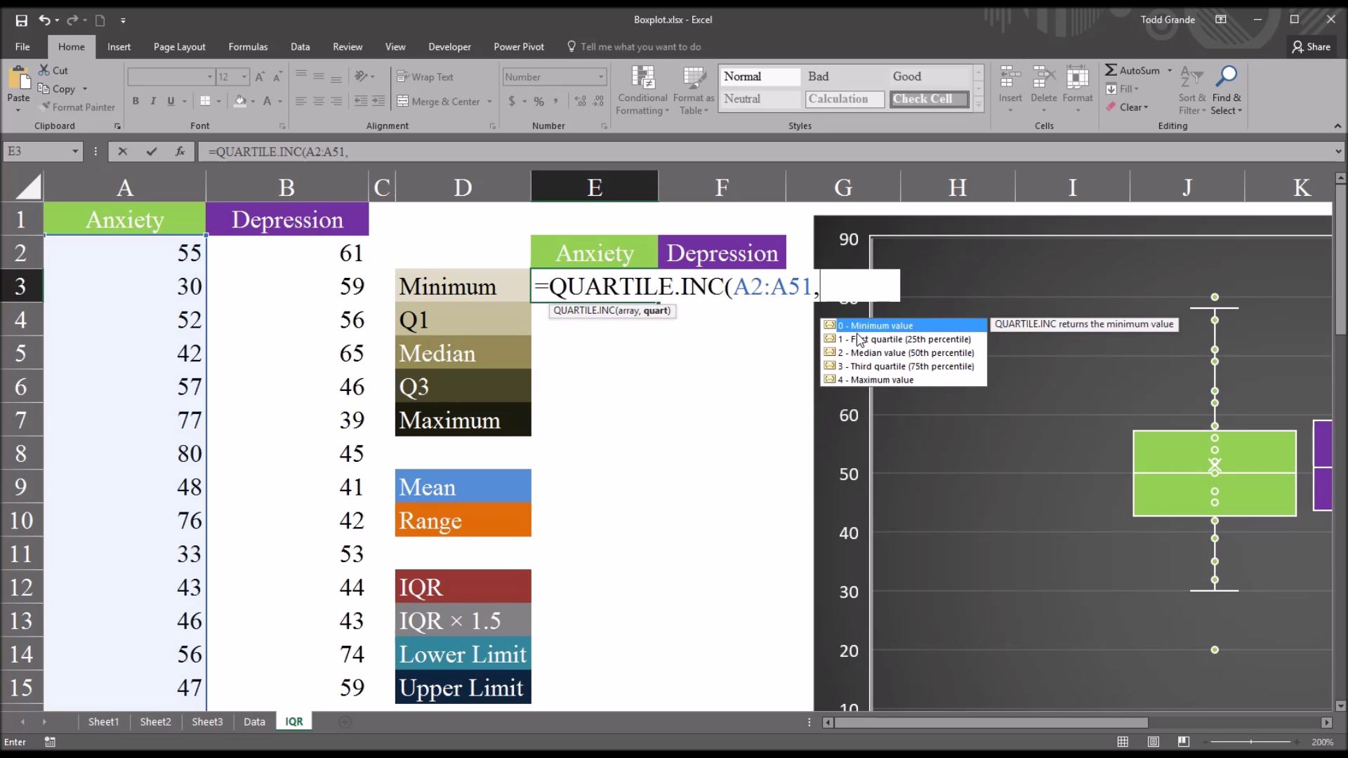
{"action": "type", "text": "0)"}
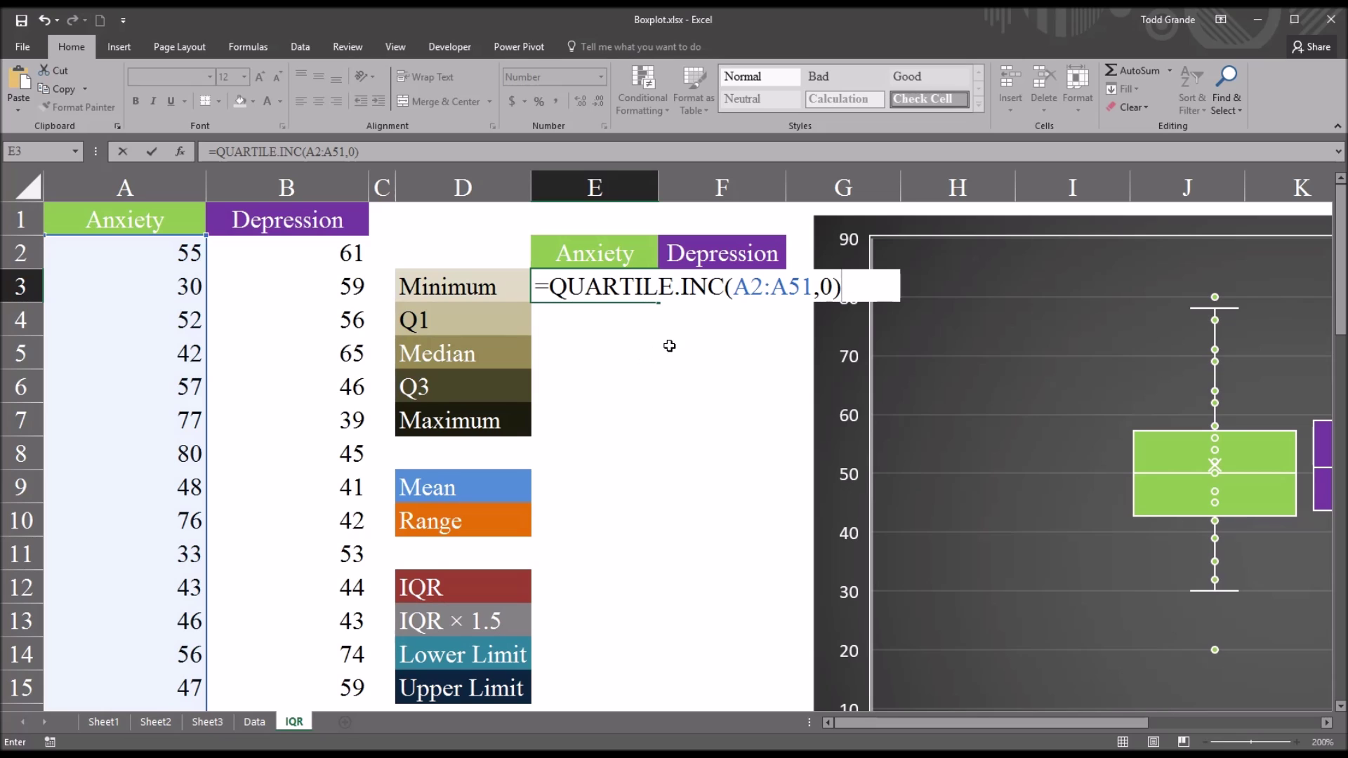
Make the row references absolute in the Anxiety minimum formula so the range reads A$2:A$51
{"action": "left_click", "coordinate": [753, 287]}
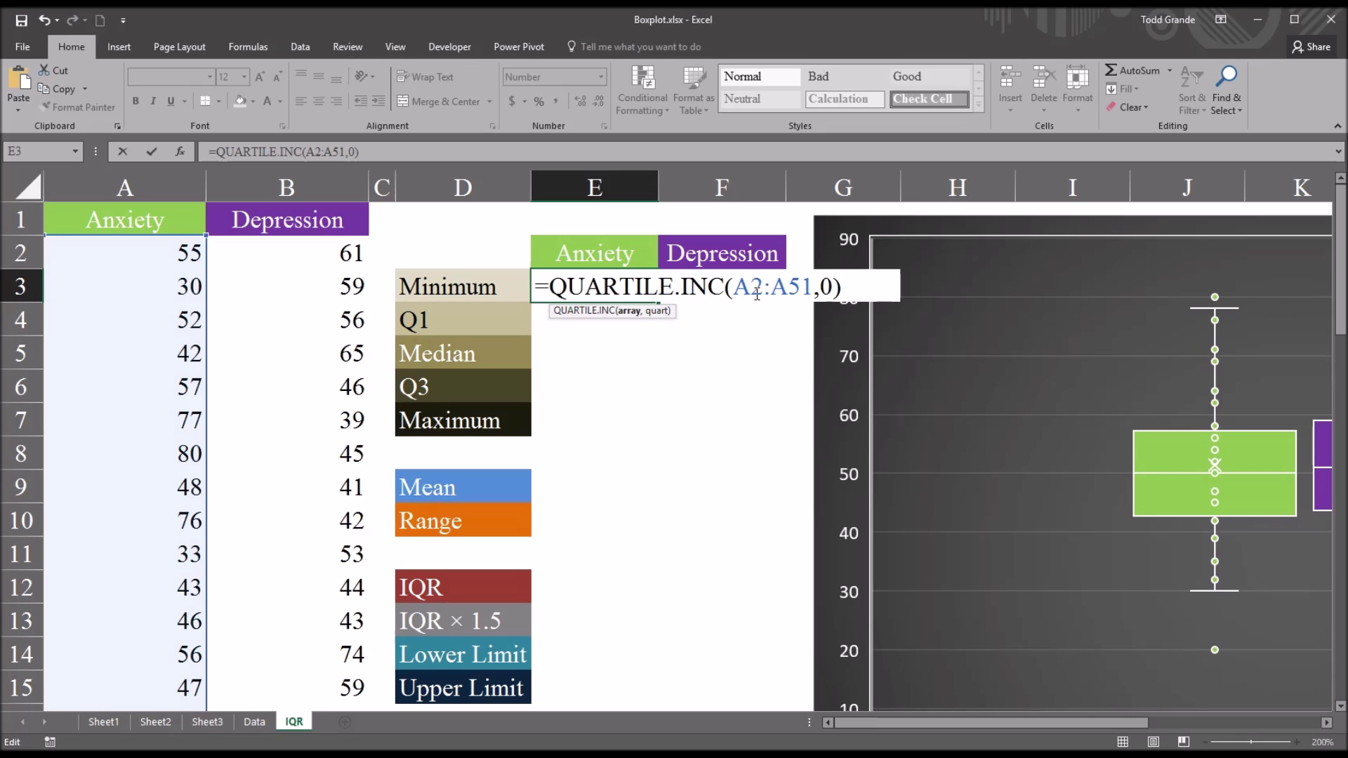
{"action": "type", "text": "$"}
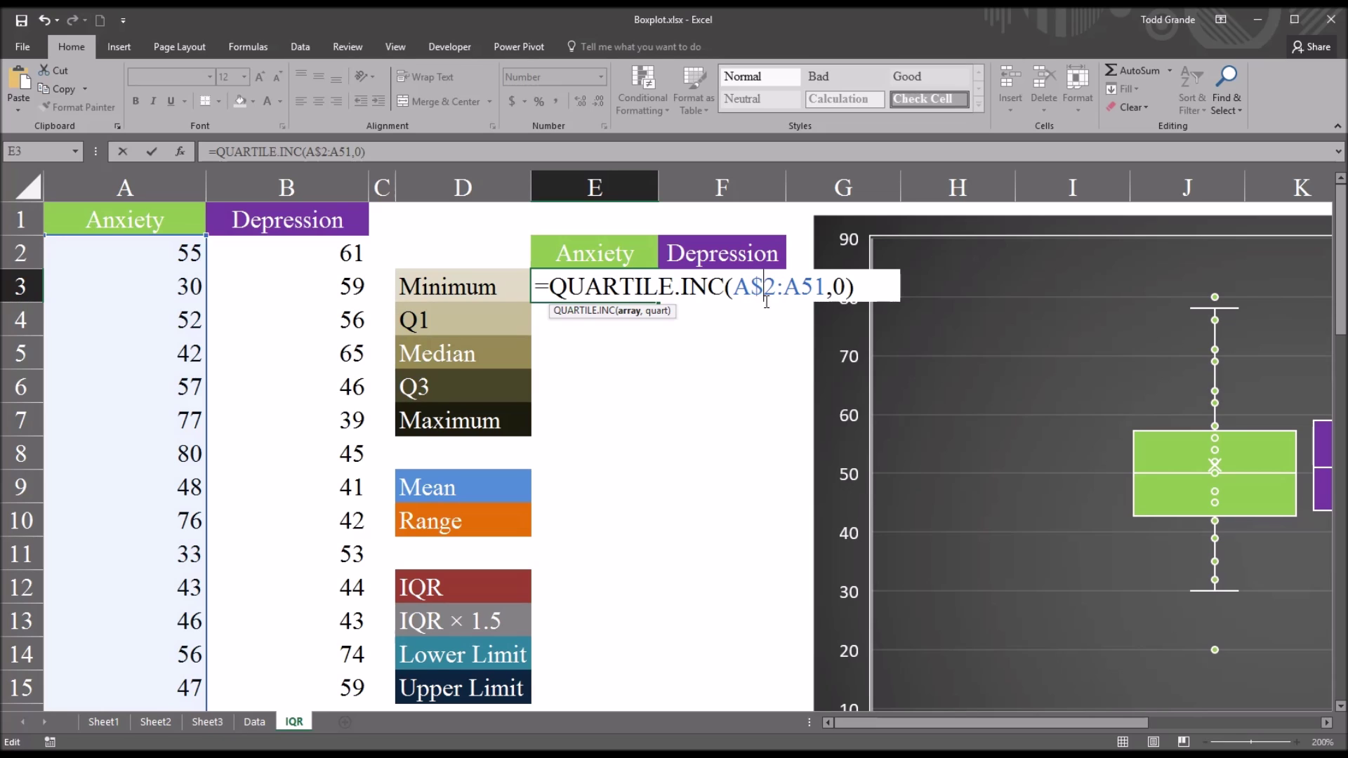
{"action": "left_click", "coordinate": [801, 286]}
{"action": "type", "text": "$"}
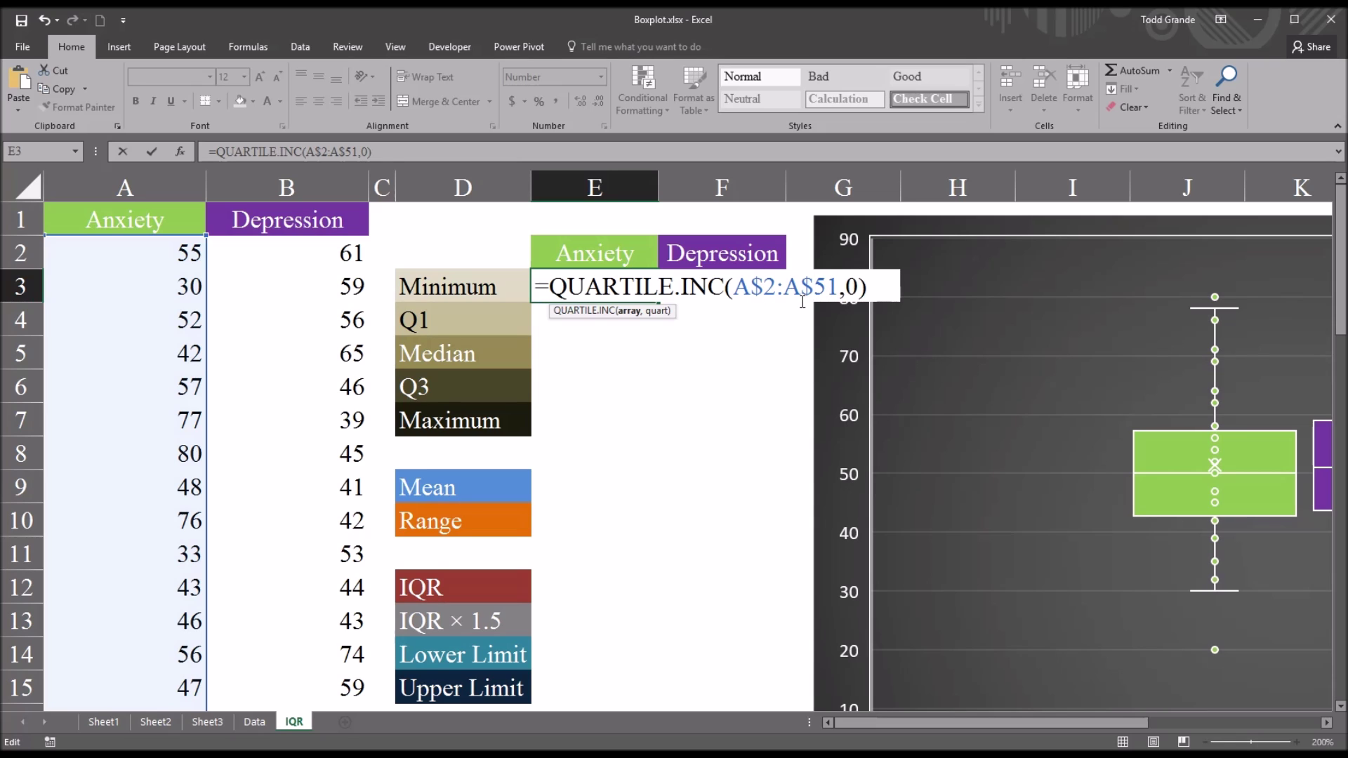
{"action": "key", "text": "Return"}
Copy the Anxiety minimum formula down through E7 and set the quartile argument in the Q1 cell E4 to 1
{"action": "left_click", "coordinate": [621, 292]}
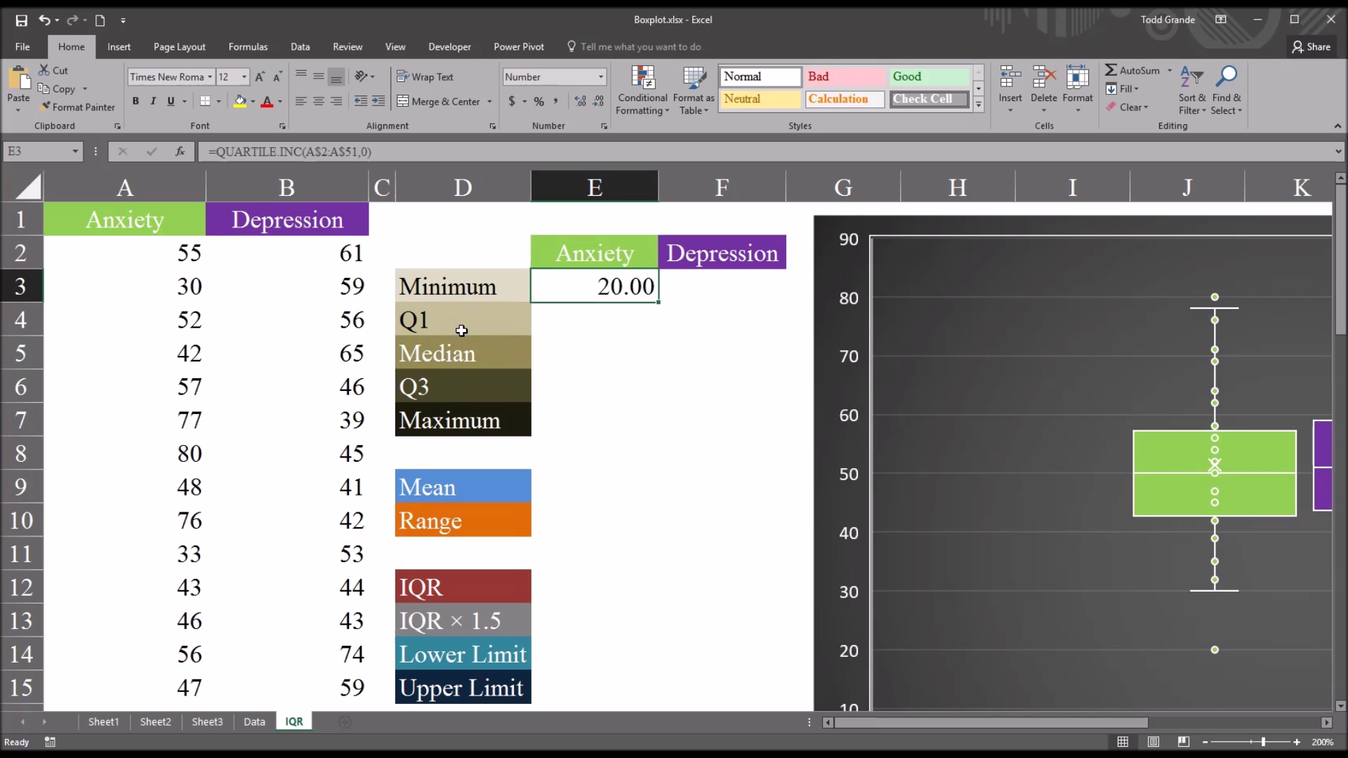
{"action": "left_click_drag", "start_coordinate": [660, 302], "coordinate": [625, 429]}
{"action": "left_click_drag", "start_coordinate": [610, 317], "coordinate": [609, 314]}
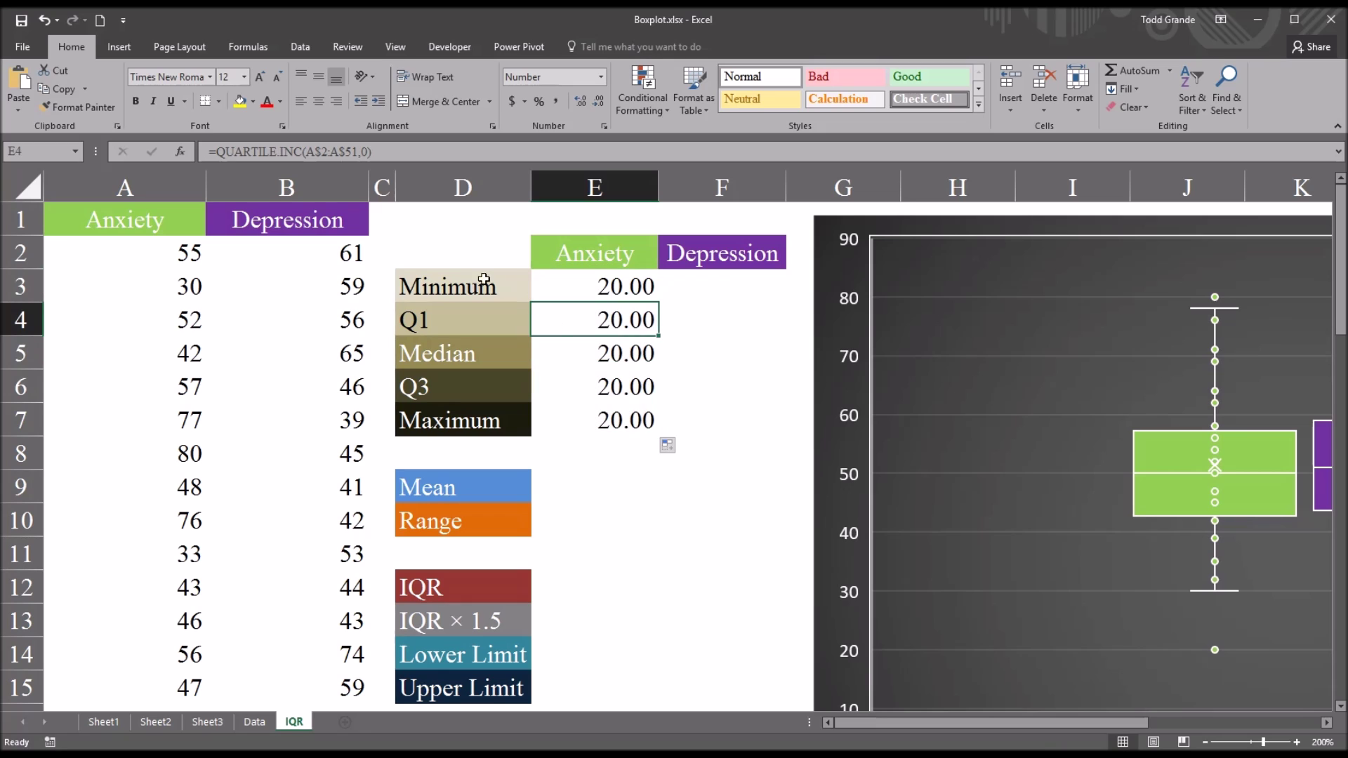
{"action": "left_click", "coordinate": [364, 152]}
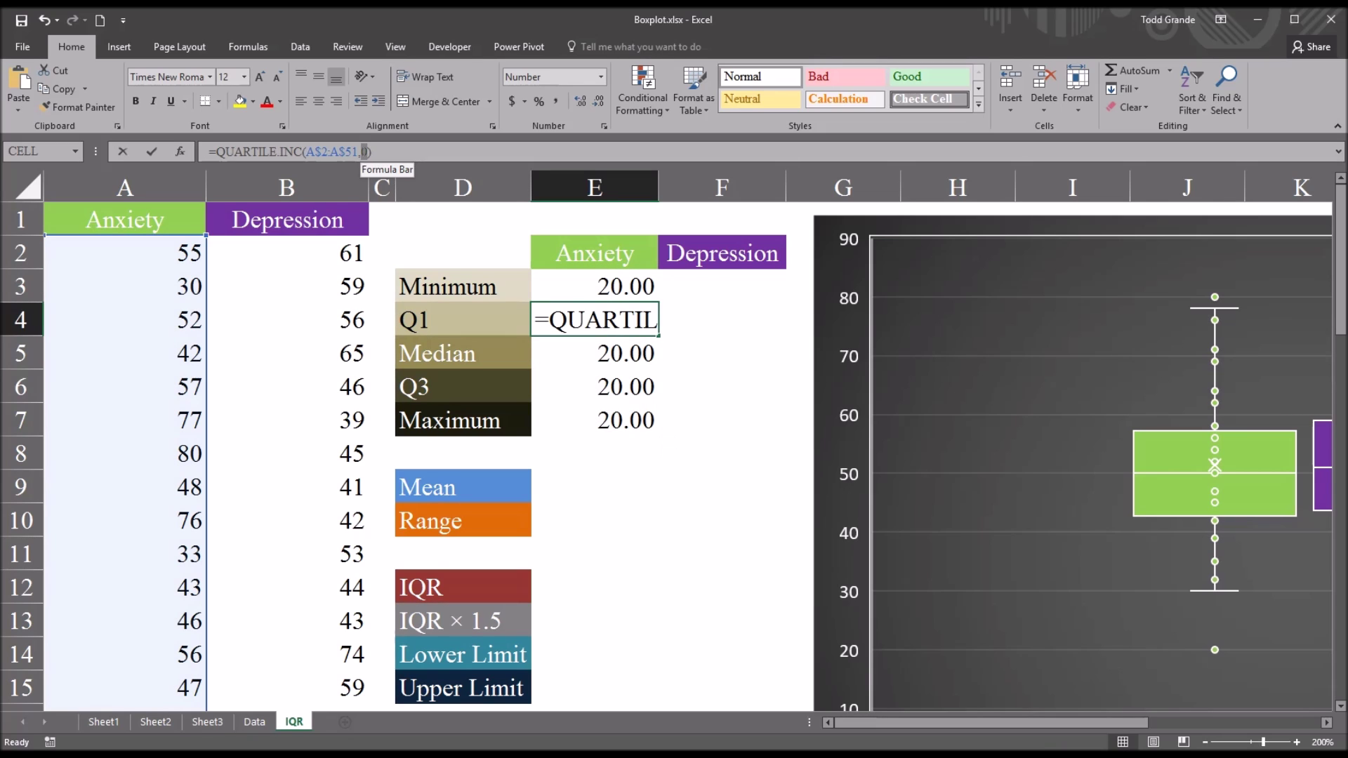
{"action": "key", "text": "Delete"}
{"action": "type", "text": "1"}
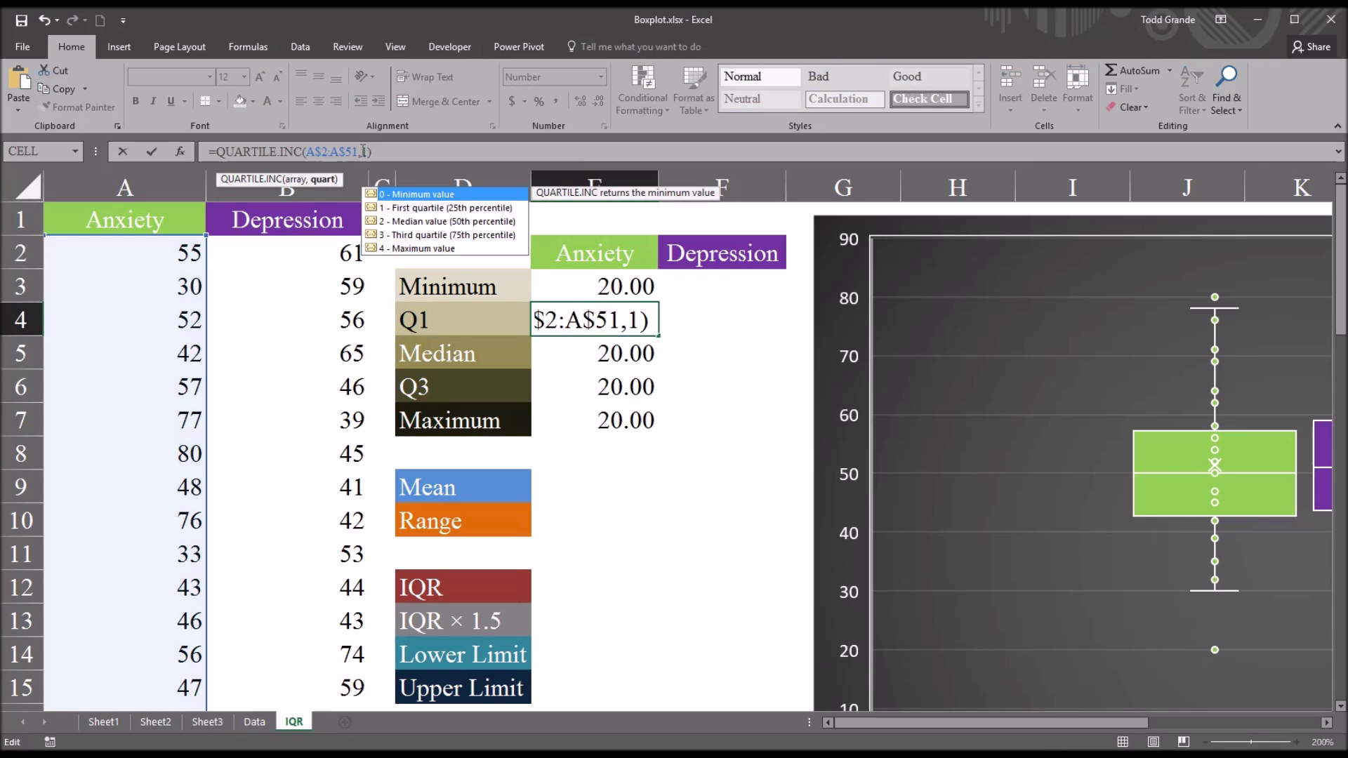
{"action": "key", "text": "Return"}
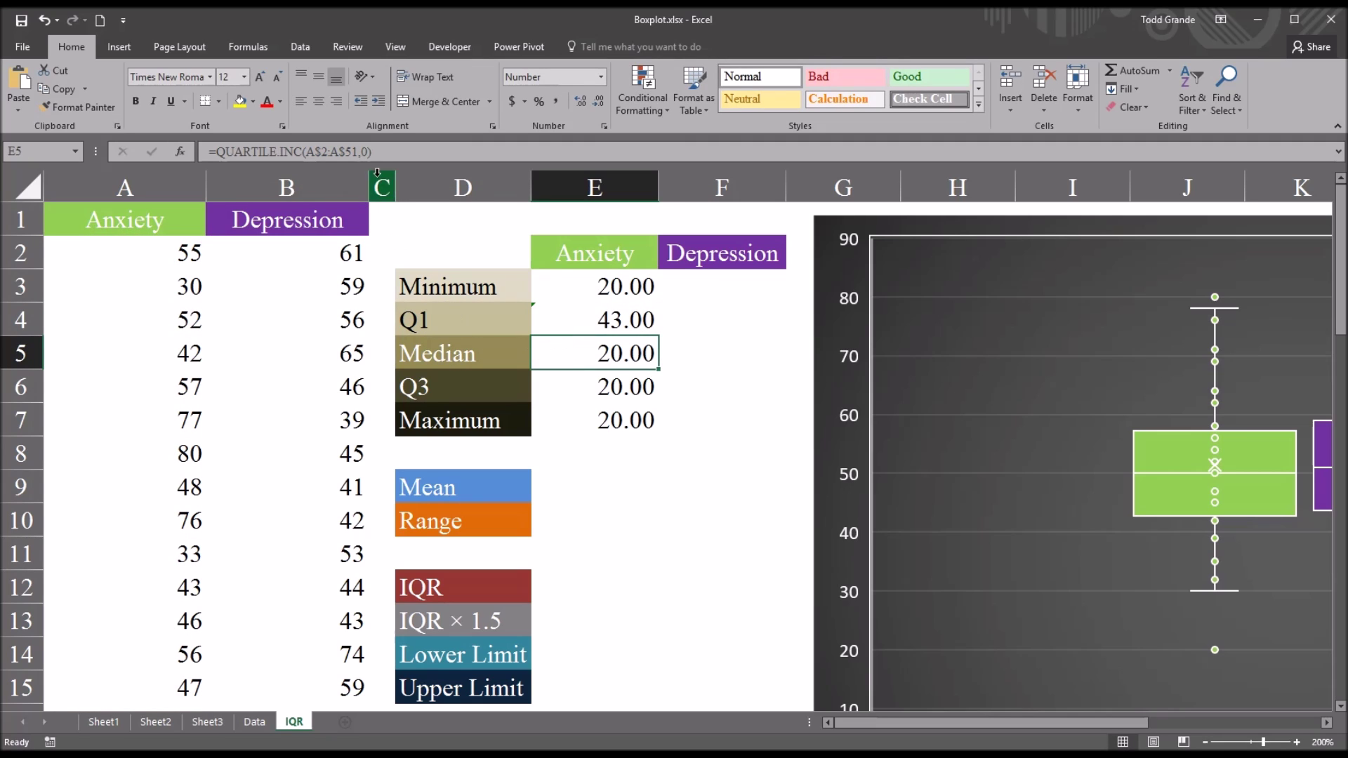
Set the quartile argument to 2 in the Anxiety median formula and to 3 in the Q3 formula
{"action": "left_click", "coordinate": [363, 151]}
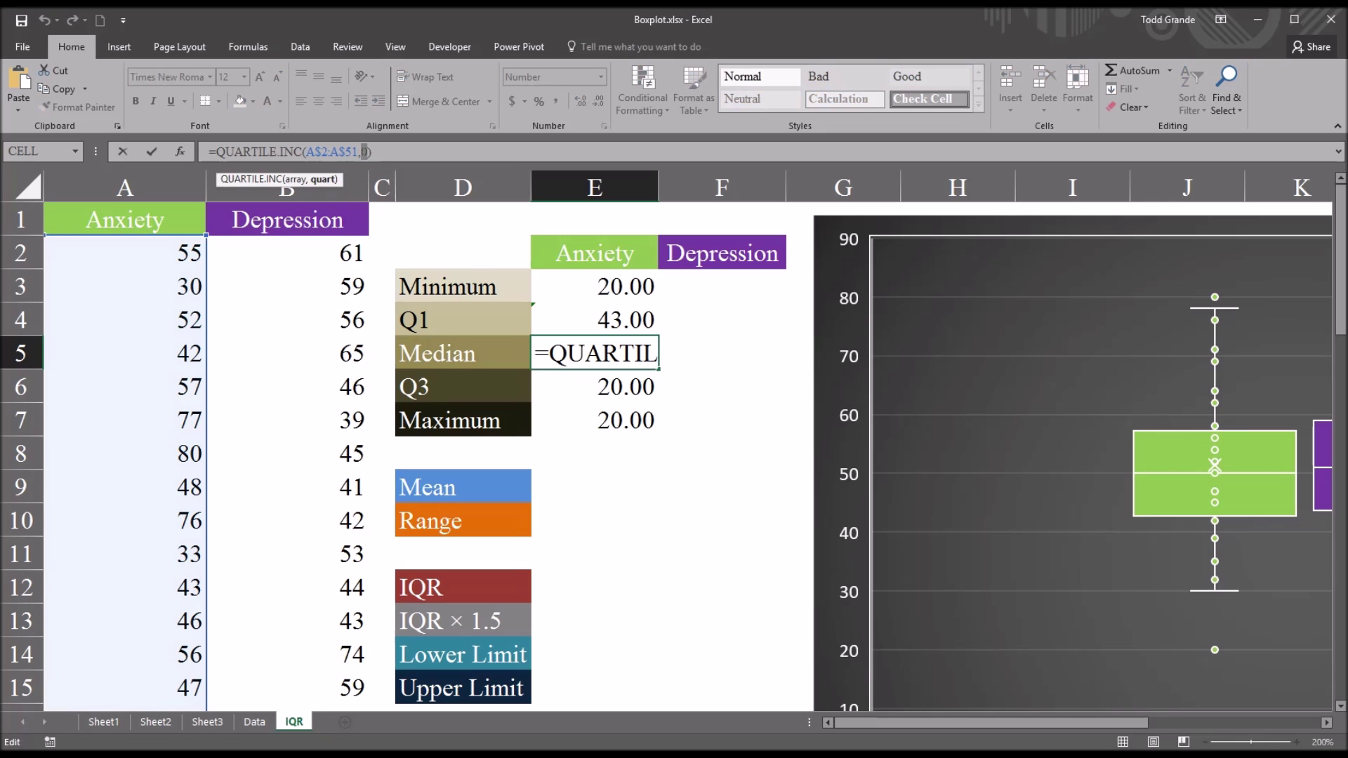
{"action": "type", "text": "2"}
{"action": "key", "text": "Return"}
{"action": "left_click", "coordinate": [363, 151]}
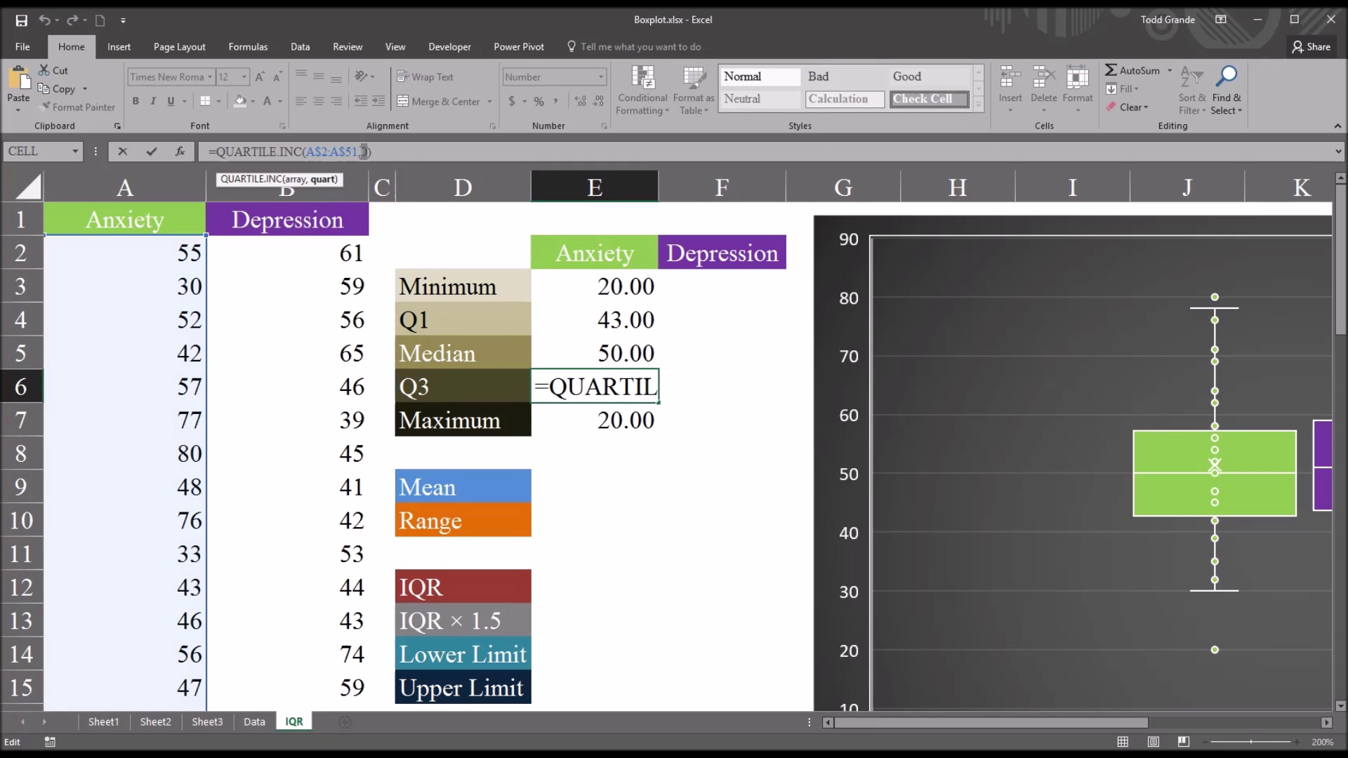
{"action": "type", "text": "3"}
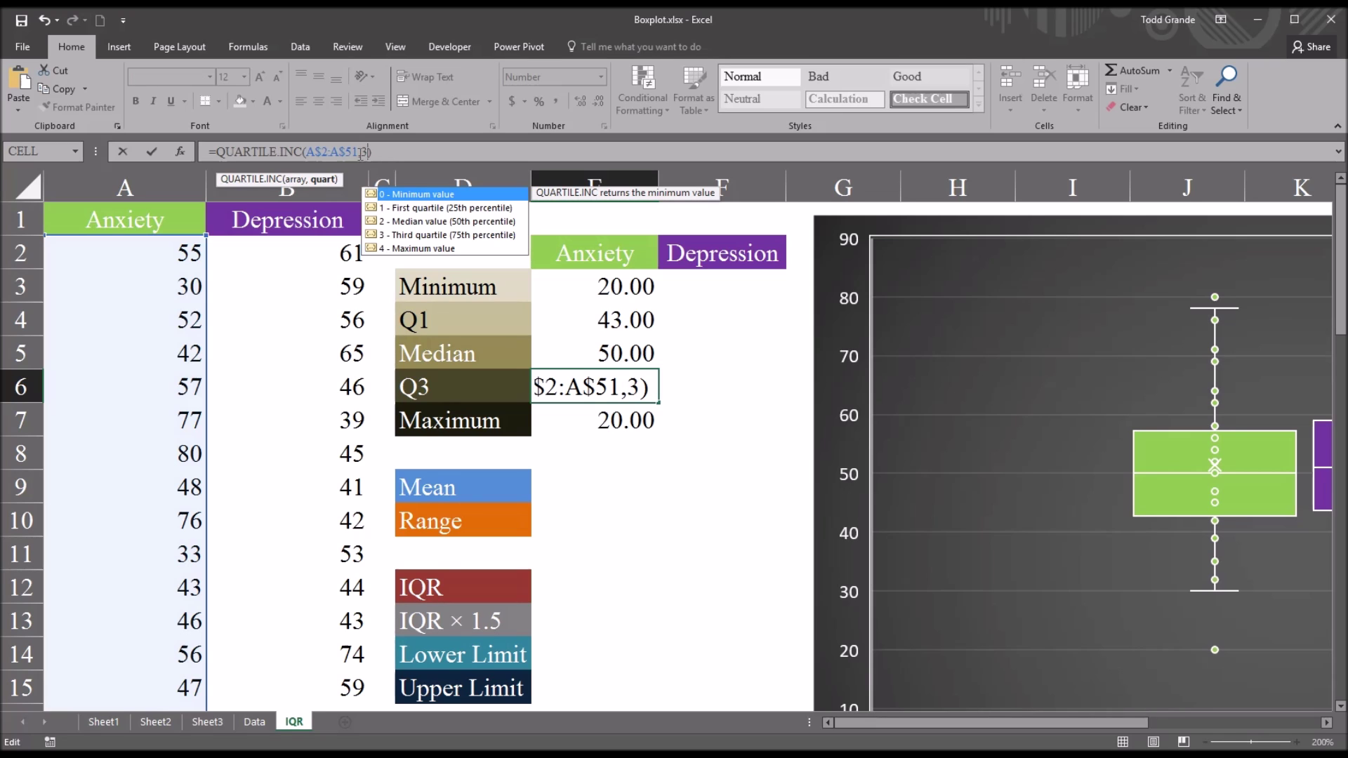
{"action": "key", "text": "Return"}
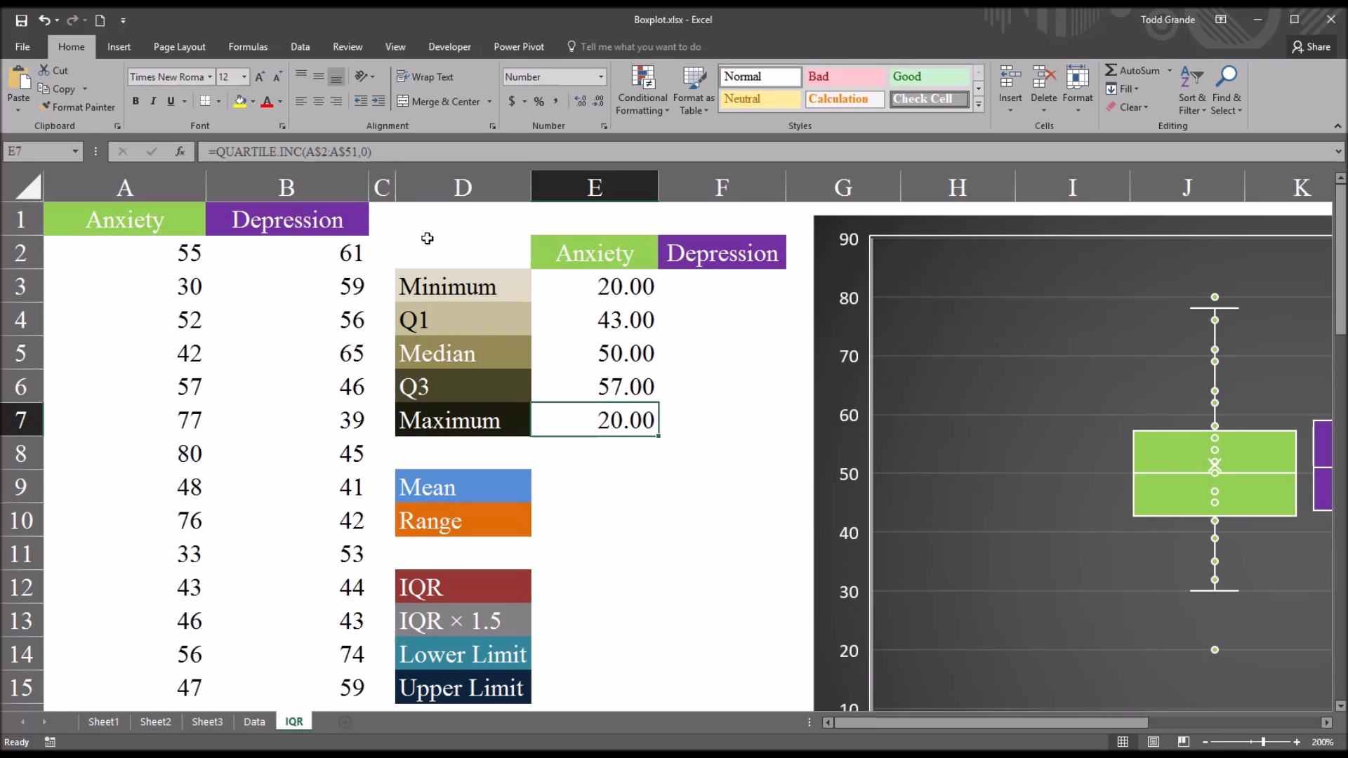
Set the quartile argument of the Anxiety maximum formula in E7 to 4
{"action": "left_click", "coordinate": [363, 152]}
{"action": "double_click", "coordinate": [363, 152]}
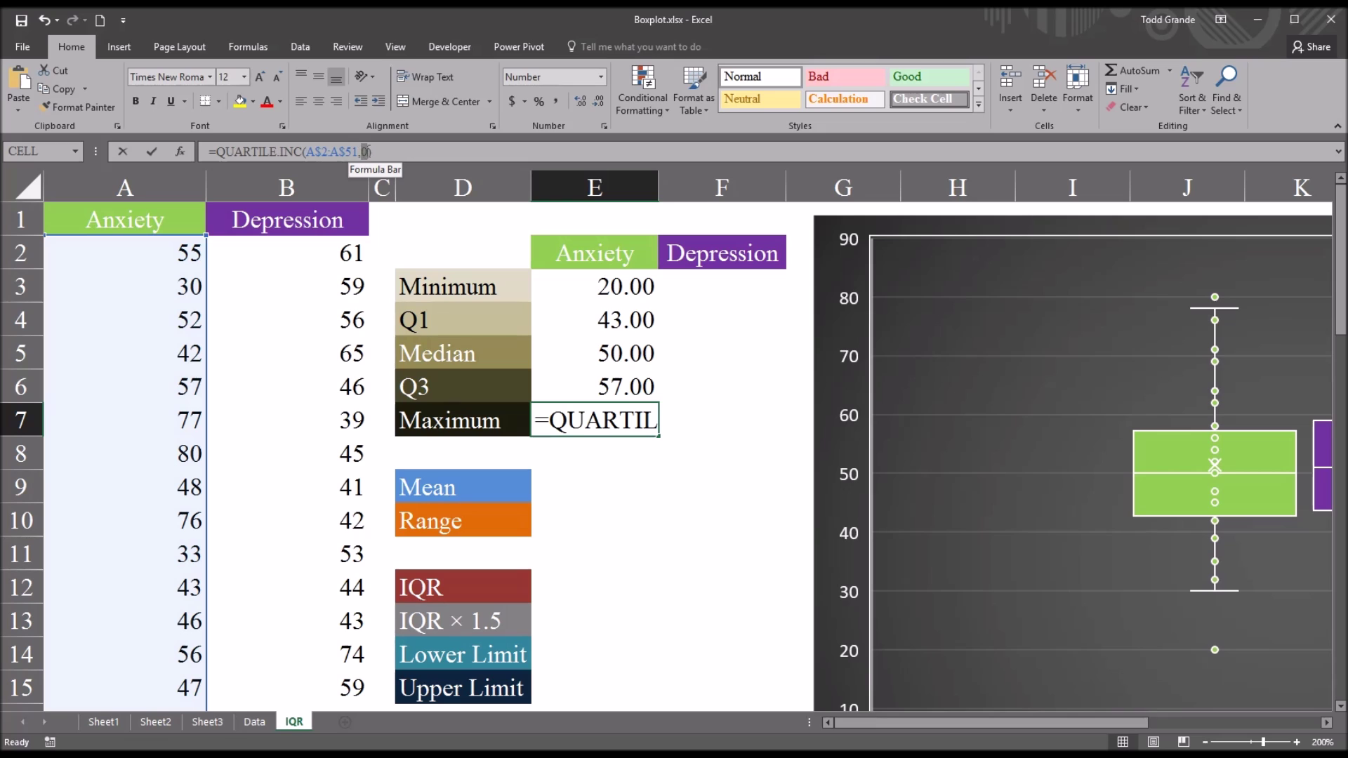
{"action": "type", "text": "4"}
{"action": "key", "text": "Return"}
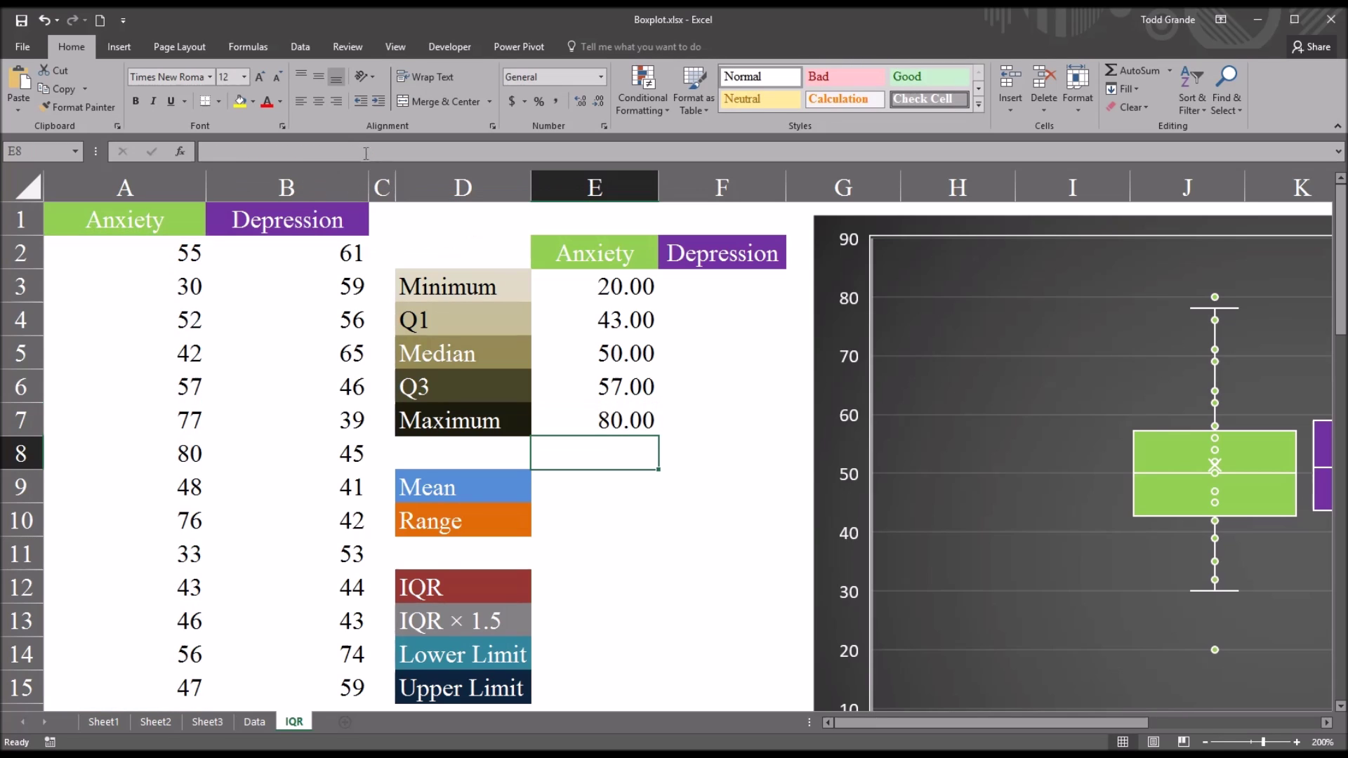
Review the Anxiety quartile formulas in E3:E7 and copy them across to the Depression cells F3:F7
{"action": "left_click", "coordinate": [573, 295]}
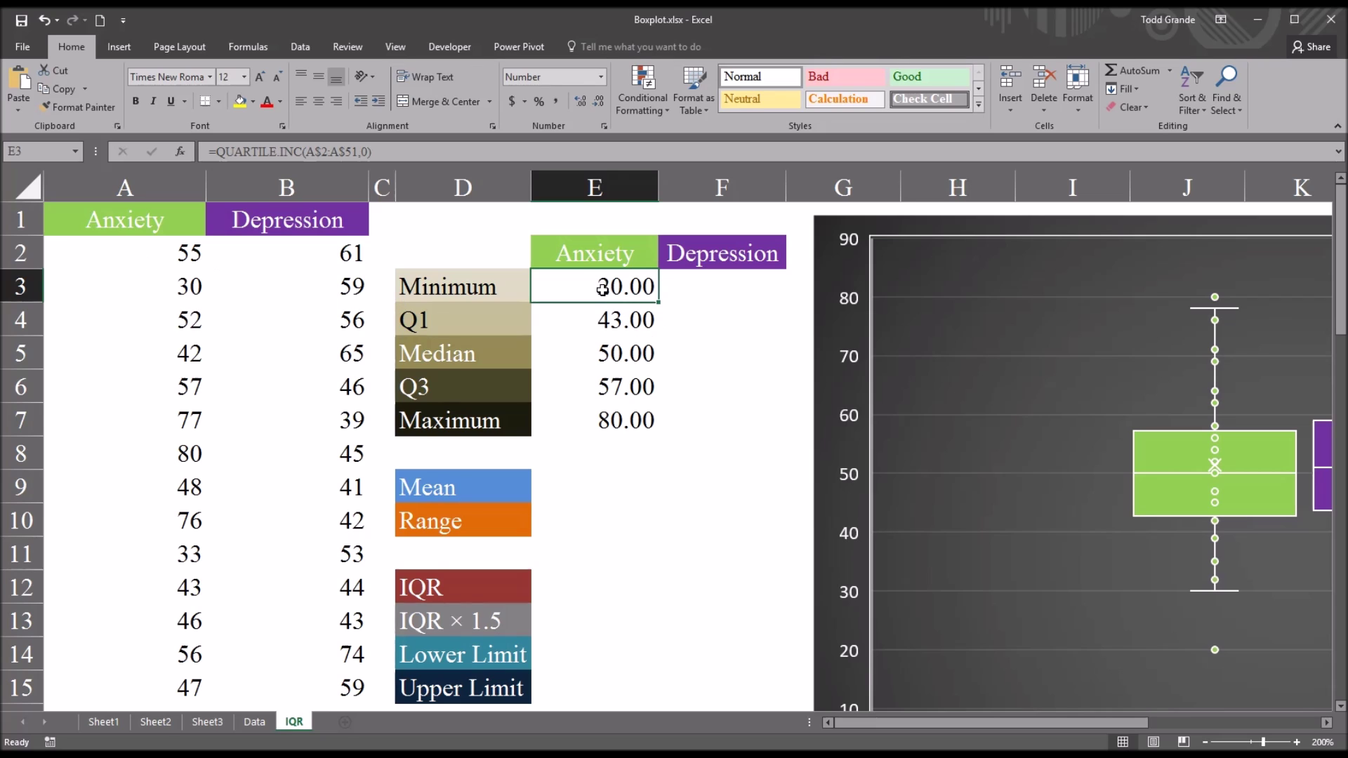
{"action": "left_click", "coordinate": [600, 418]}
{"action": "left_click", "coordinate": [581, 323]}
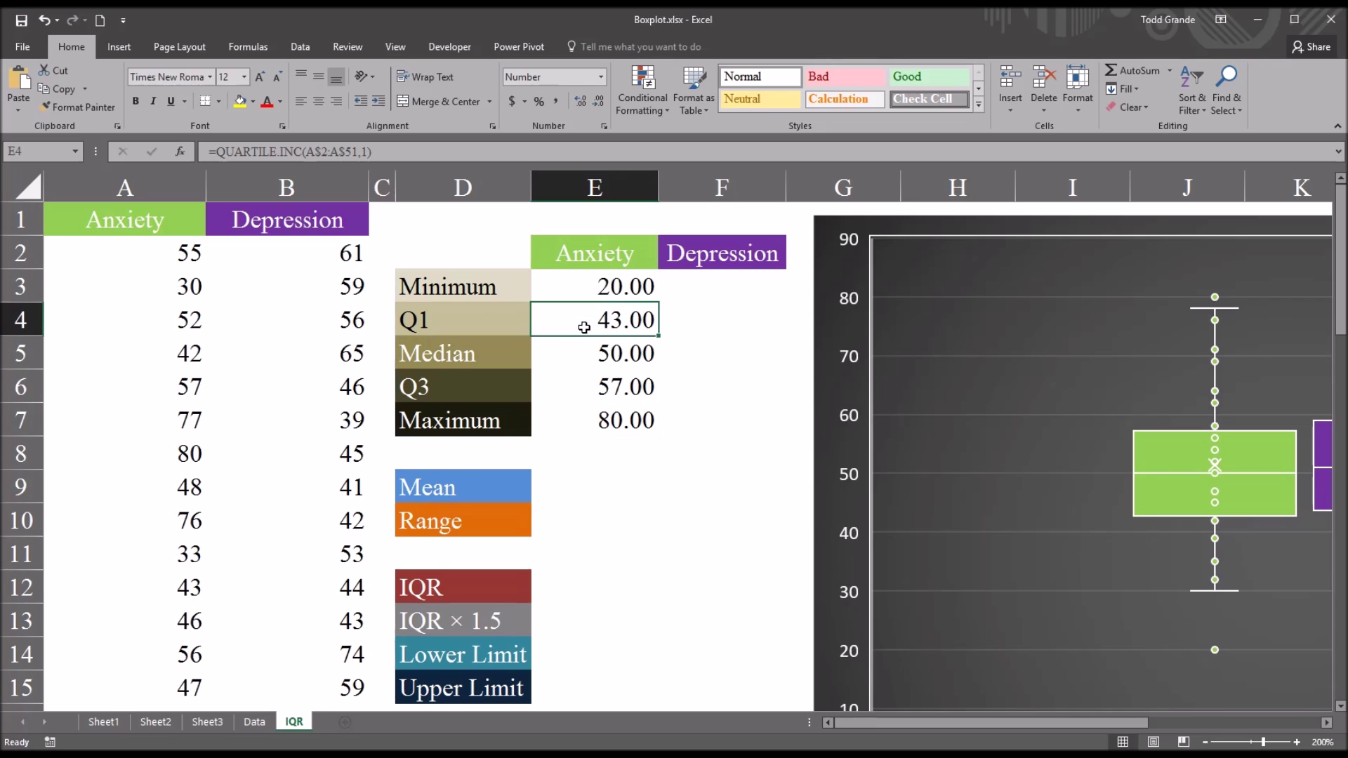
{"action": "left_click", "coordinate": [589, 396]}
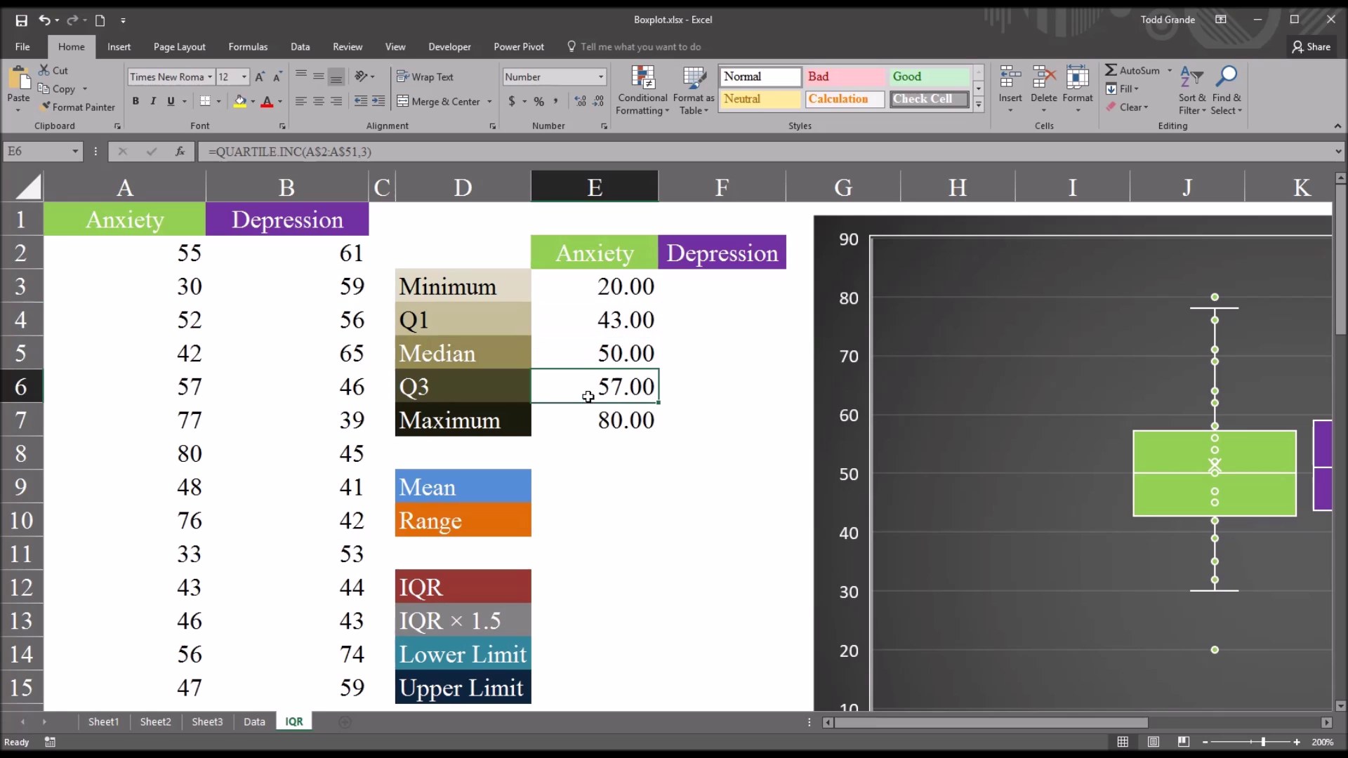
{"action": "left_click", "coordinate": [587, 353]}
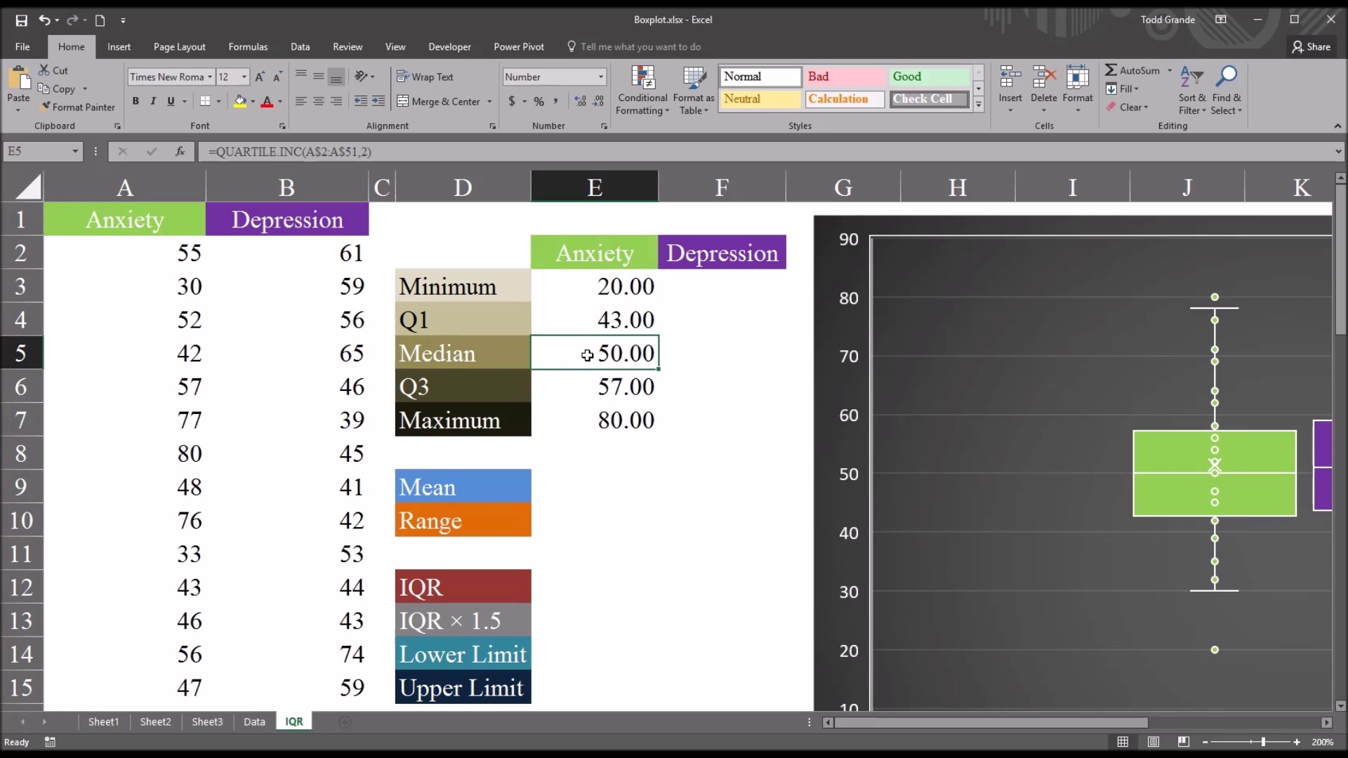
{"action": "left_click_drag", "start_coordinate": [601, 285], "coordinate": [723, 420]}
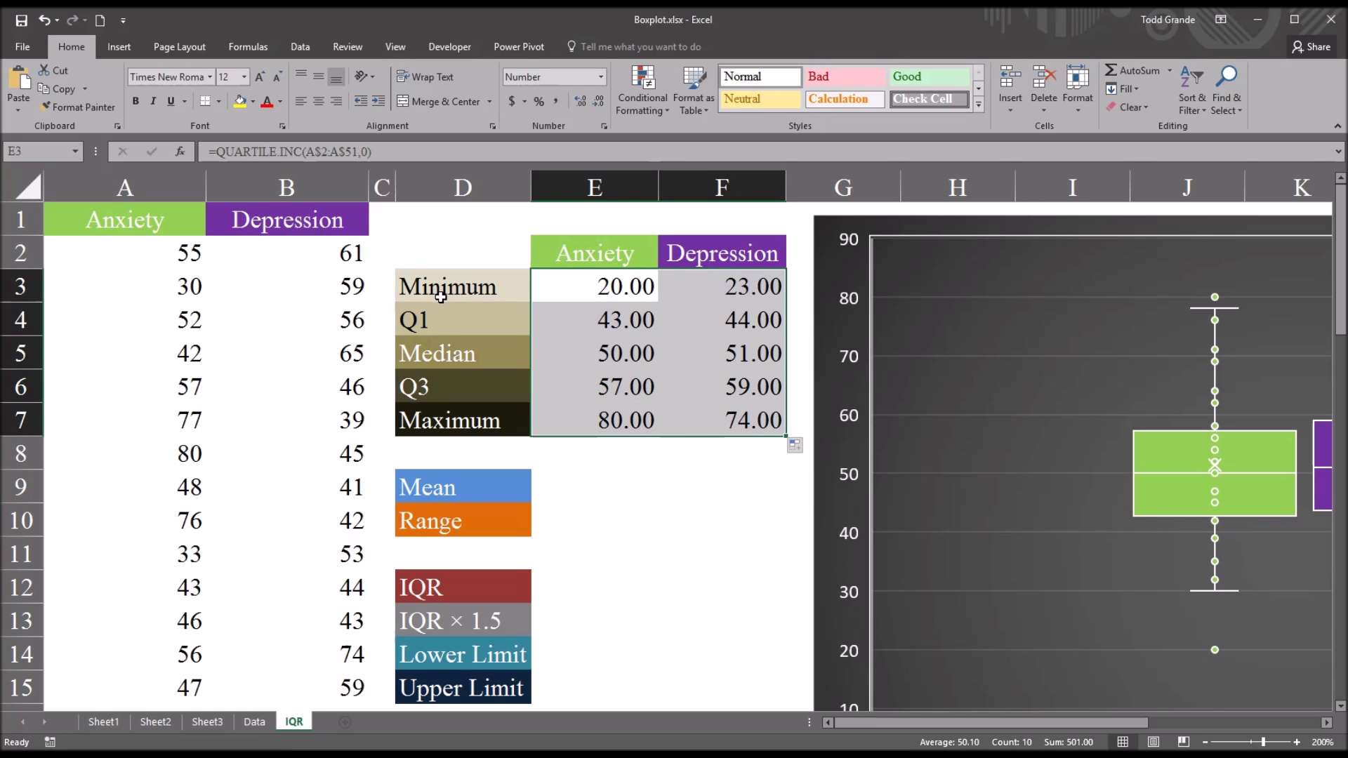
{"action": "left_click", "coordinate": [728, 292]}
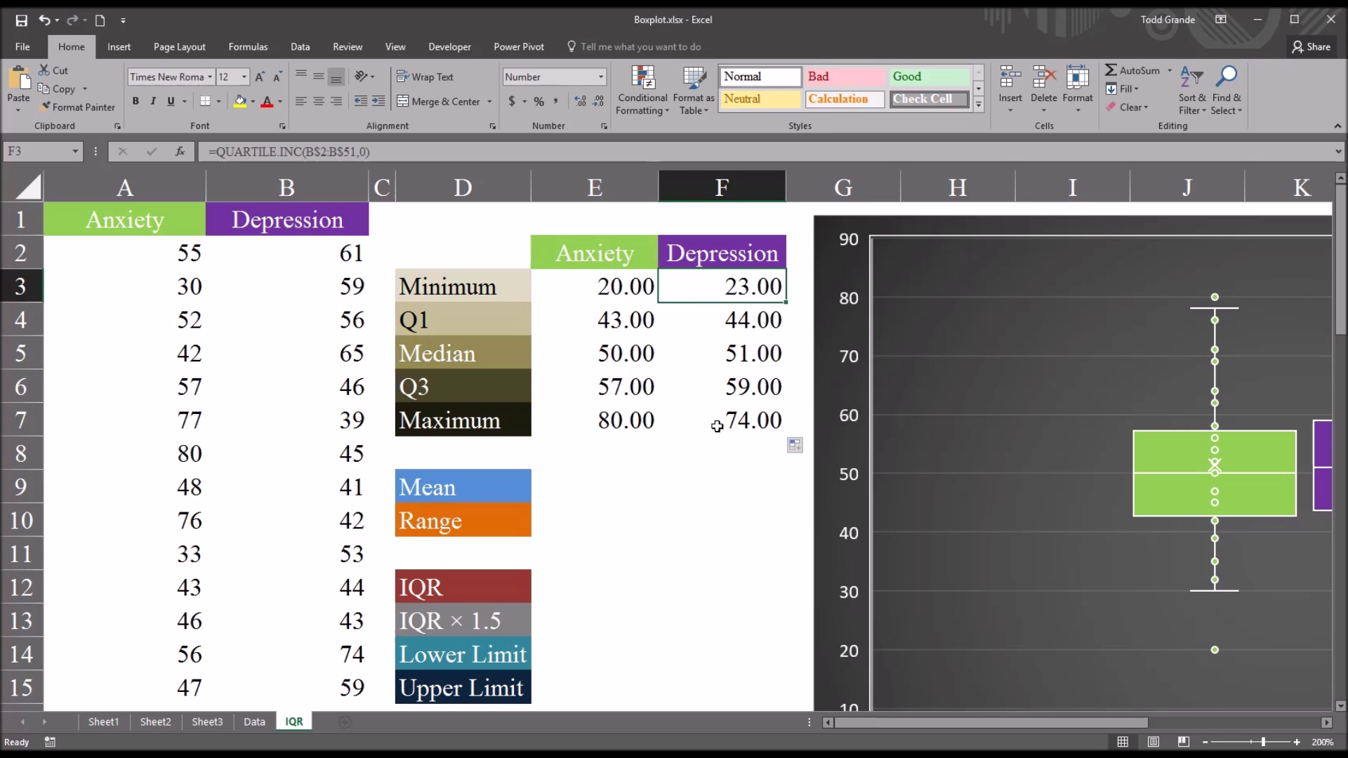
{"action": "left_click", "coordinate": [709, 320]}
{"action": "left_click", "coordinate": [710, 358]}
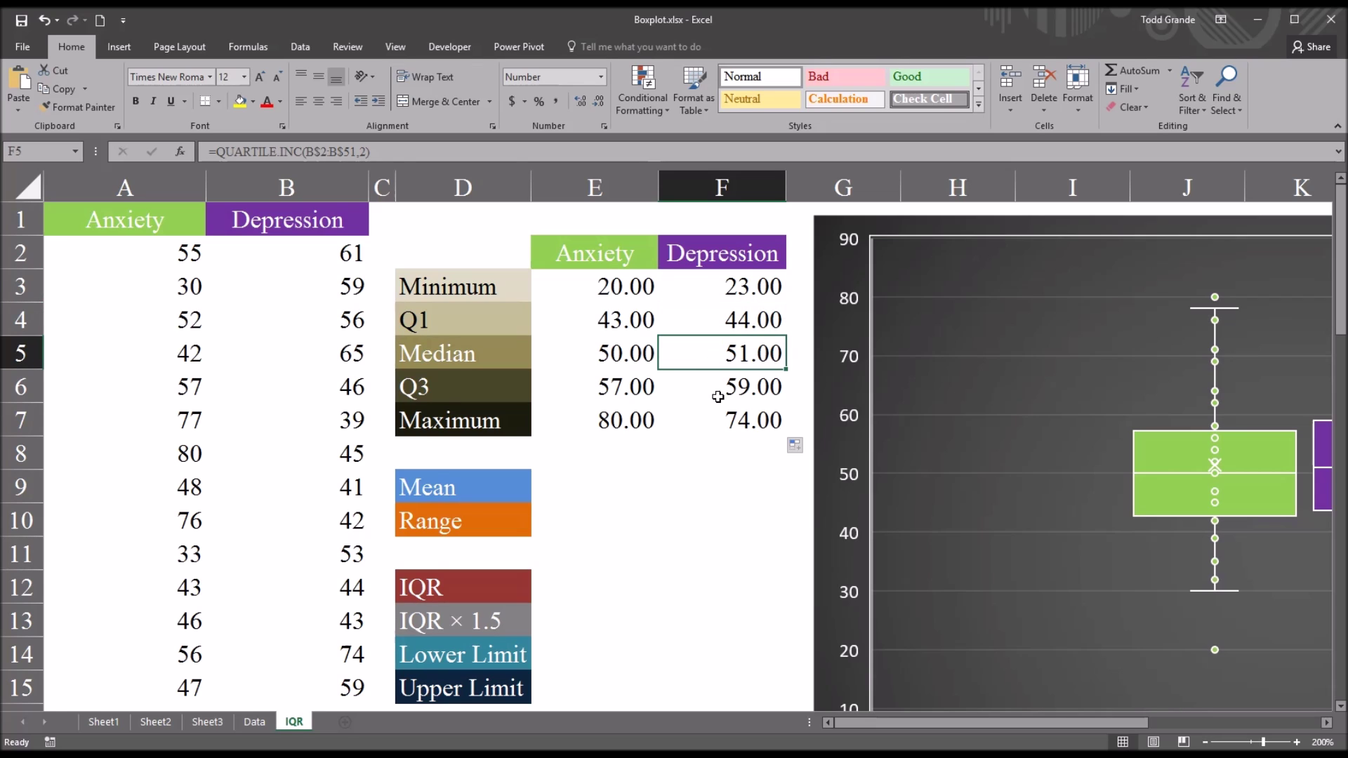
Check the Depression Q3 and maximum formulas, and calculate the Anxiety mean in E9 with AVERAGE over A2:A51
{"action": "left_click", "coordinate": [718, 390]}
{"action": "left_click", "coordinate": [716, 428]}
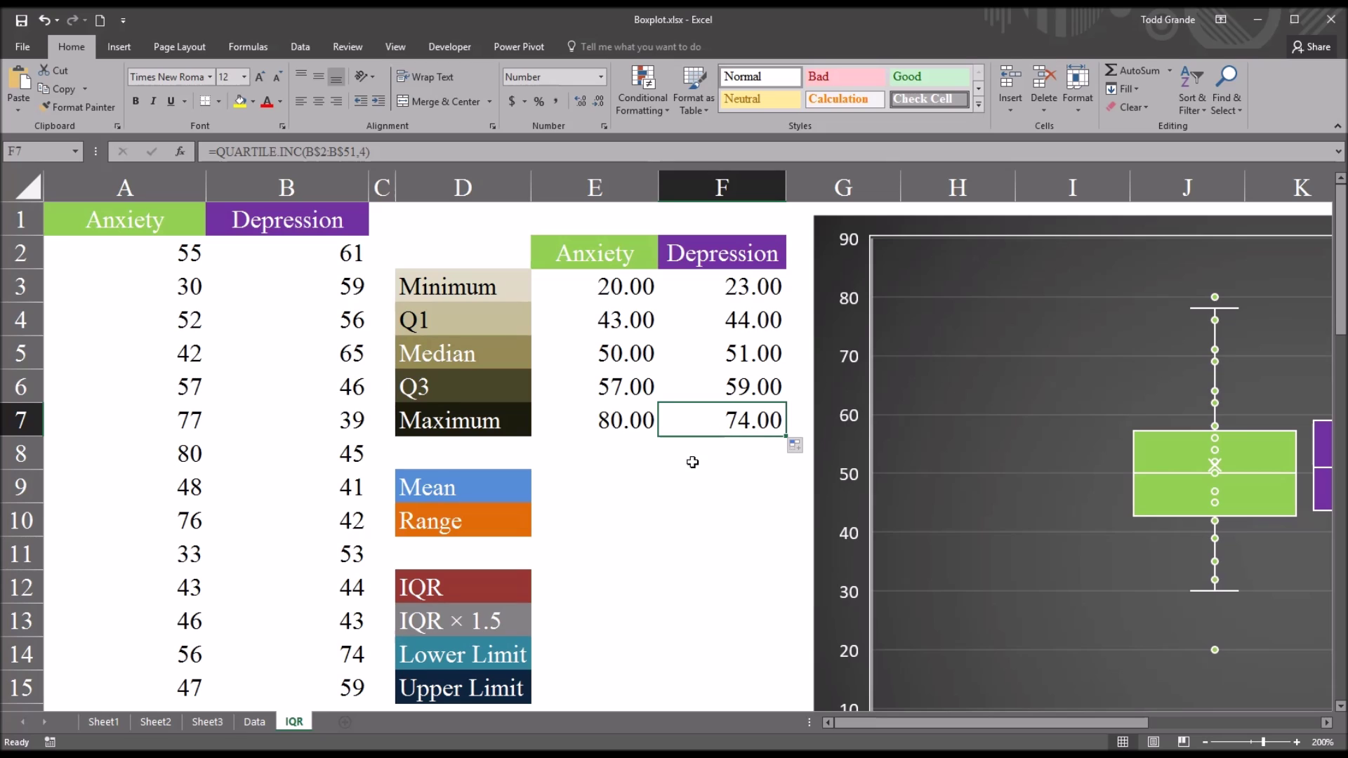
{"action": "left_click", "coordinate": [594, 487]}
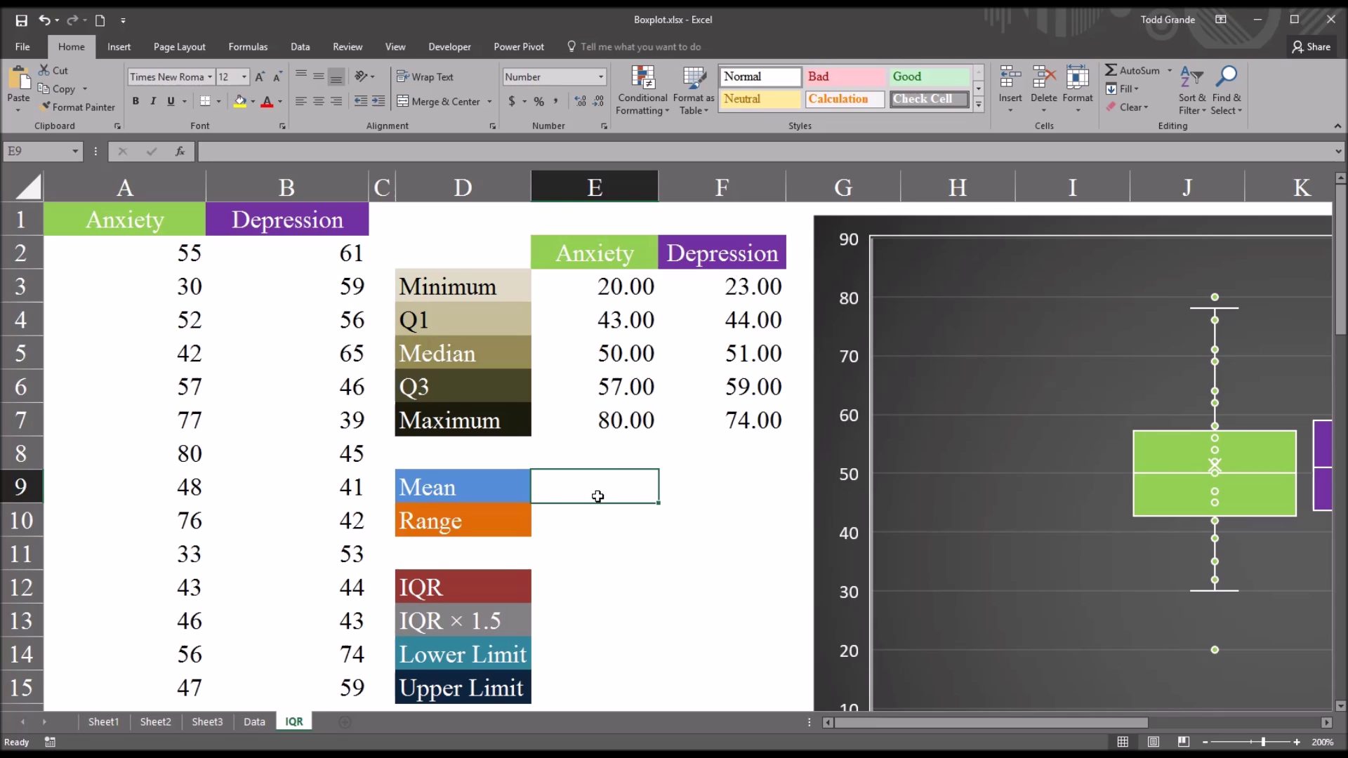
{"action": "type", "text": "=av"}
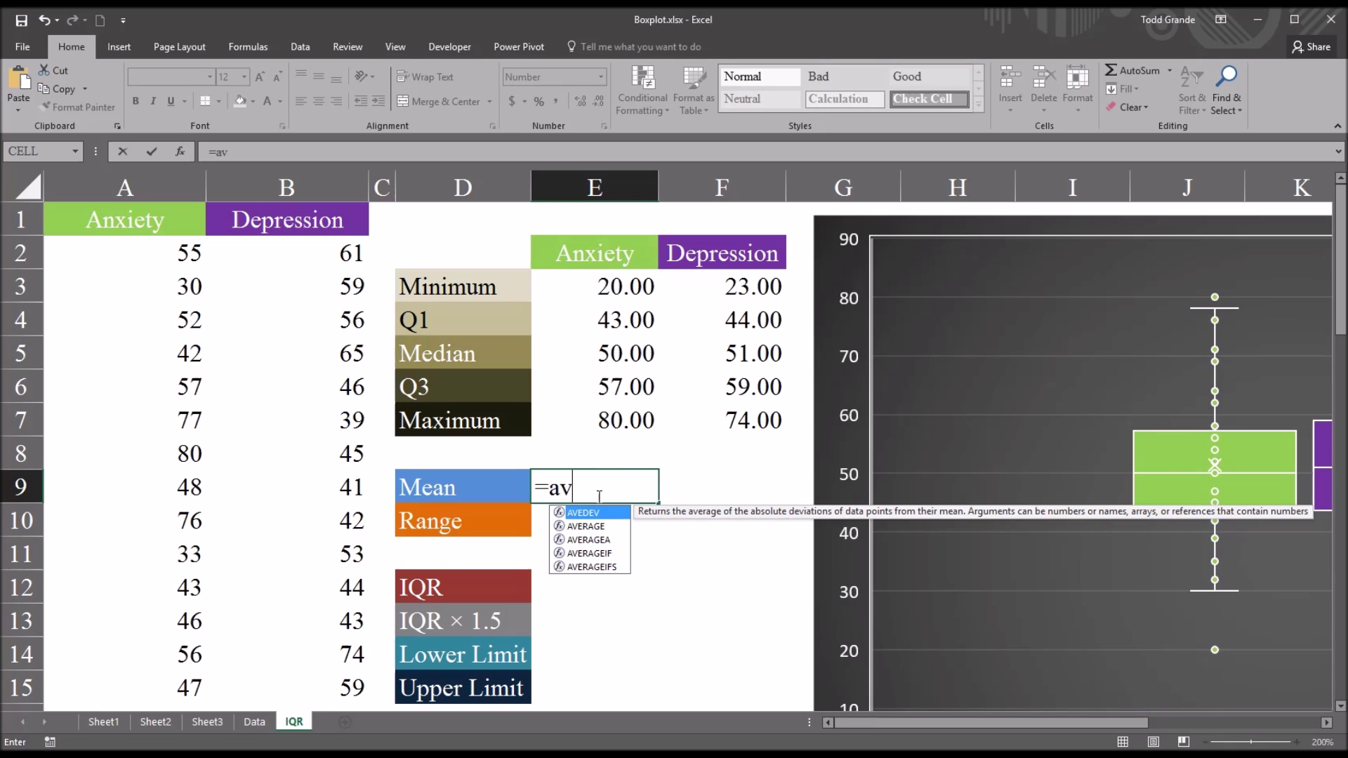
{"action": "key", "text": "Down"}
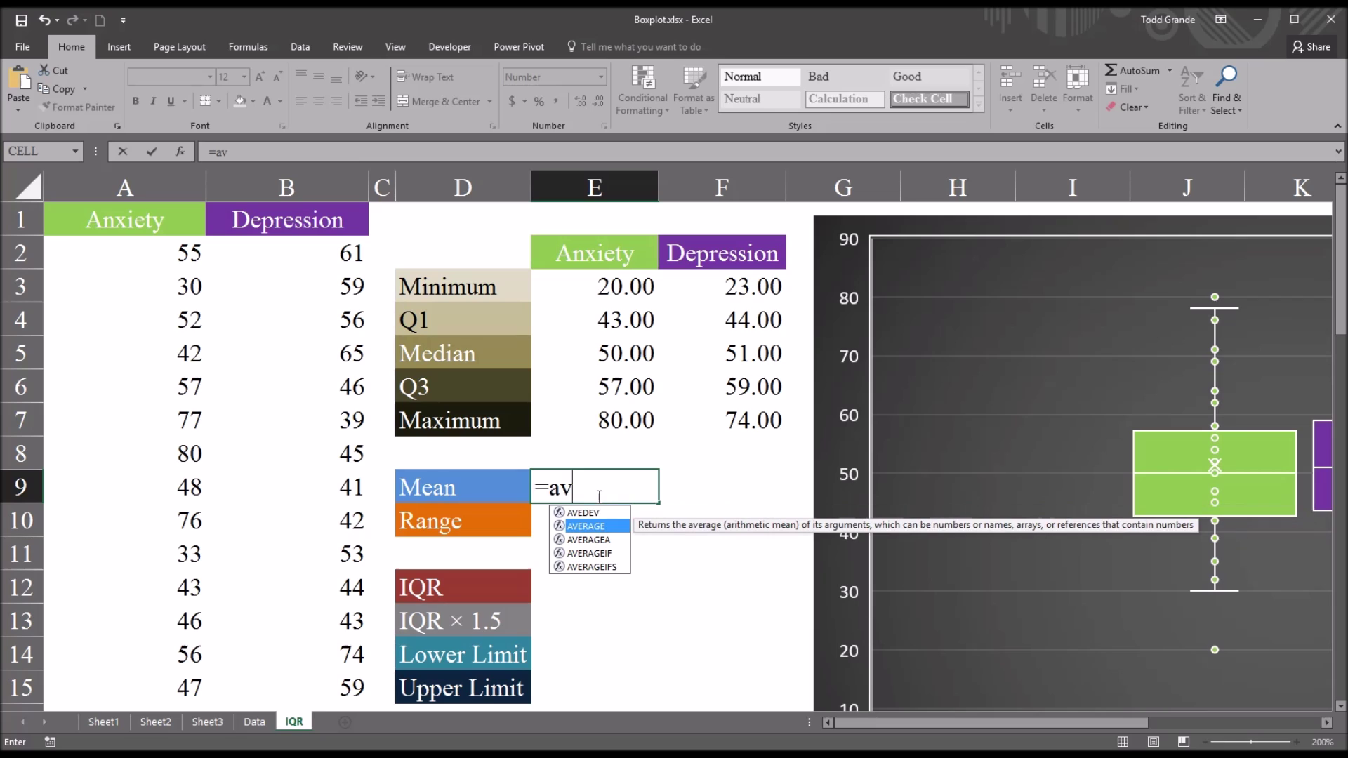
{"action": "key", "text": "Tab"}
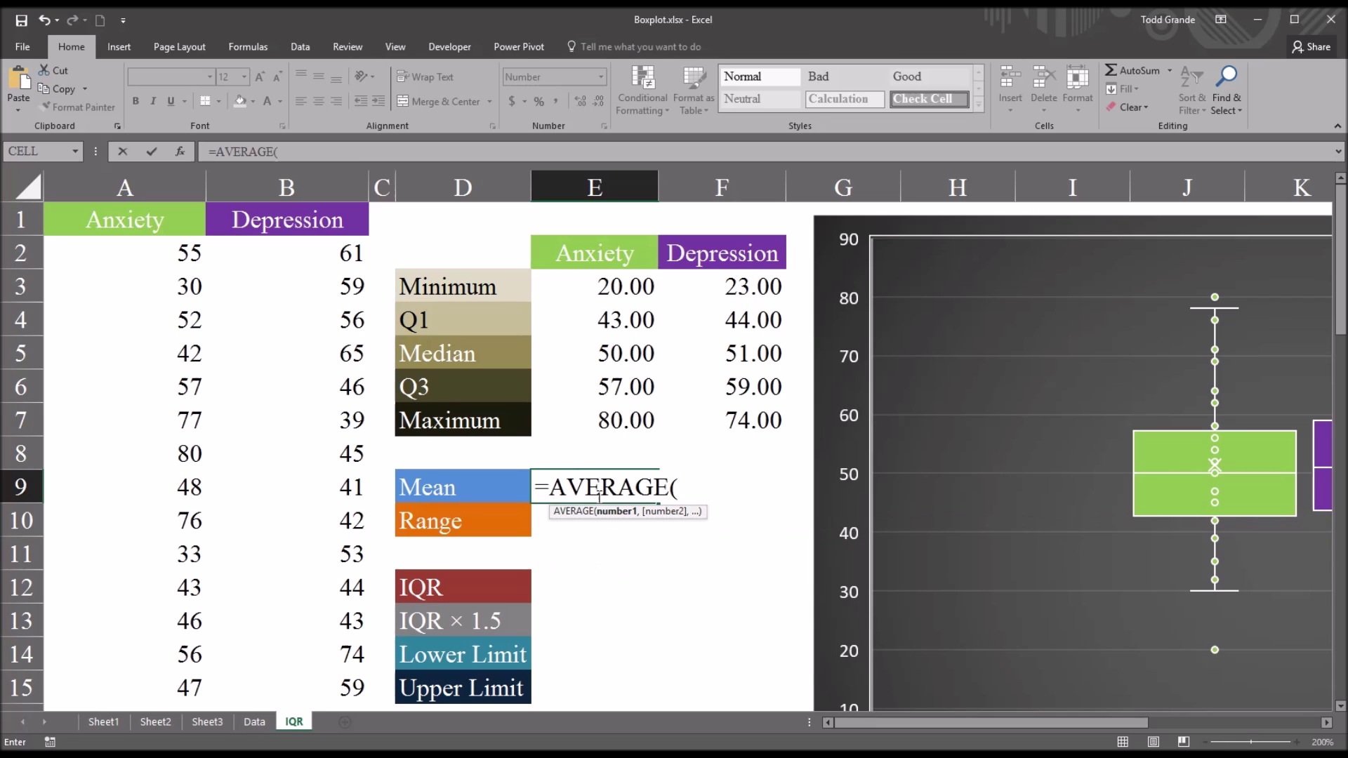
{"action": "left_click_drag", "start_coordinate": [141, 256], "coordinate": [129, 657]}
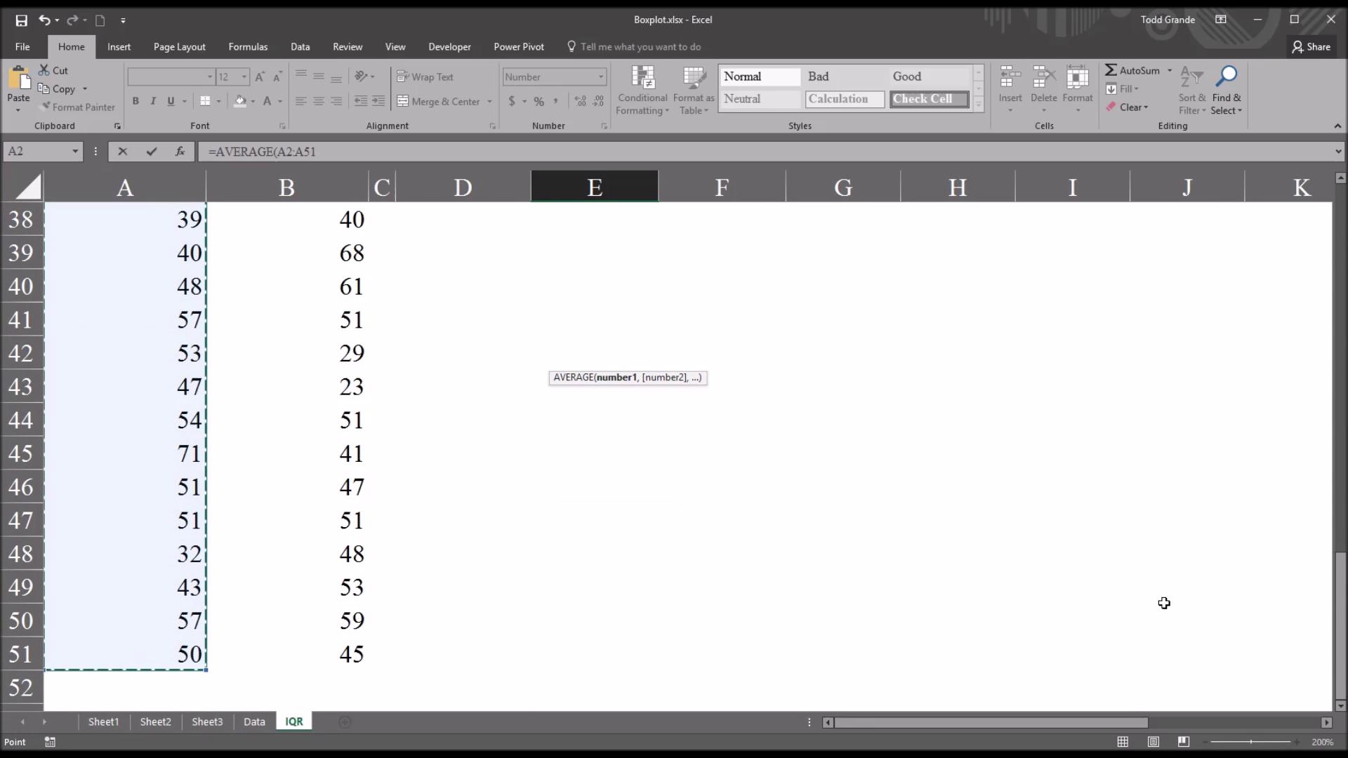
{"action": "scroll", "coordinate": [1161, 601], "scroll_direction": "up", "scroll_amount": 13}
{"action": "key", "text": "Return"}
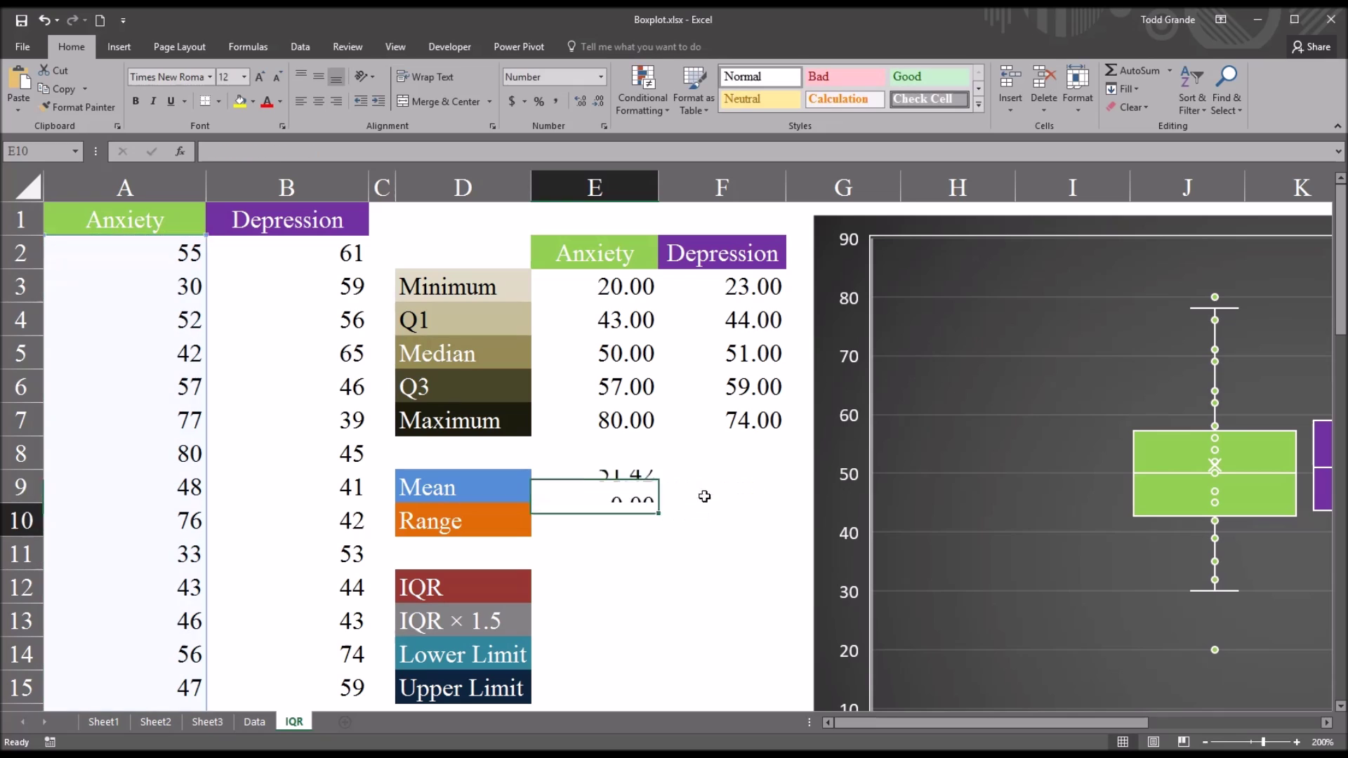
Copy the Anxiety mean formula from E9 to the Depression cell F9 and compare both means with their medians
{"action": "left_click", "coordinate": [577, 479]}
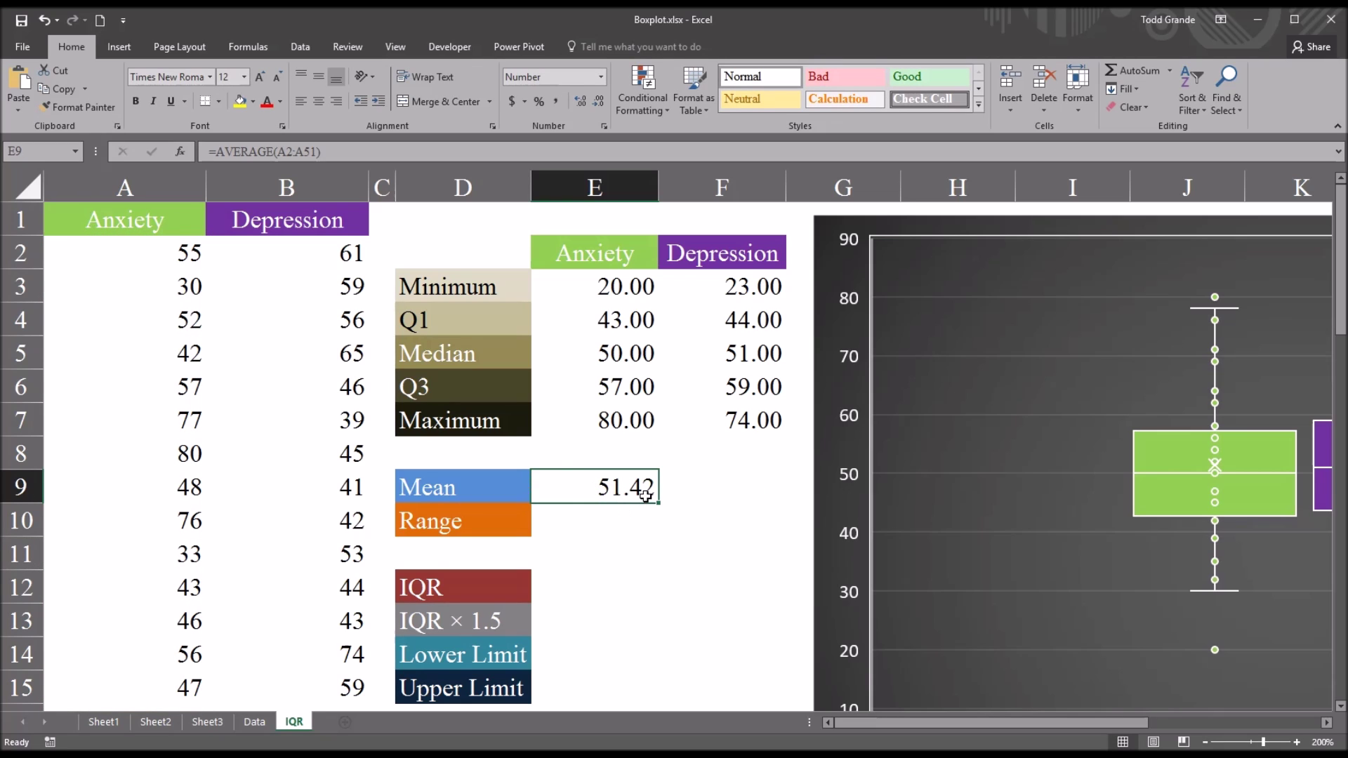
{"action": "left_click", "coordinate": [637, 353]}
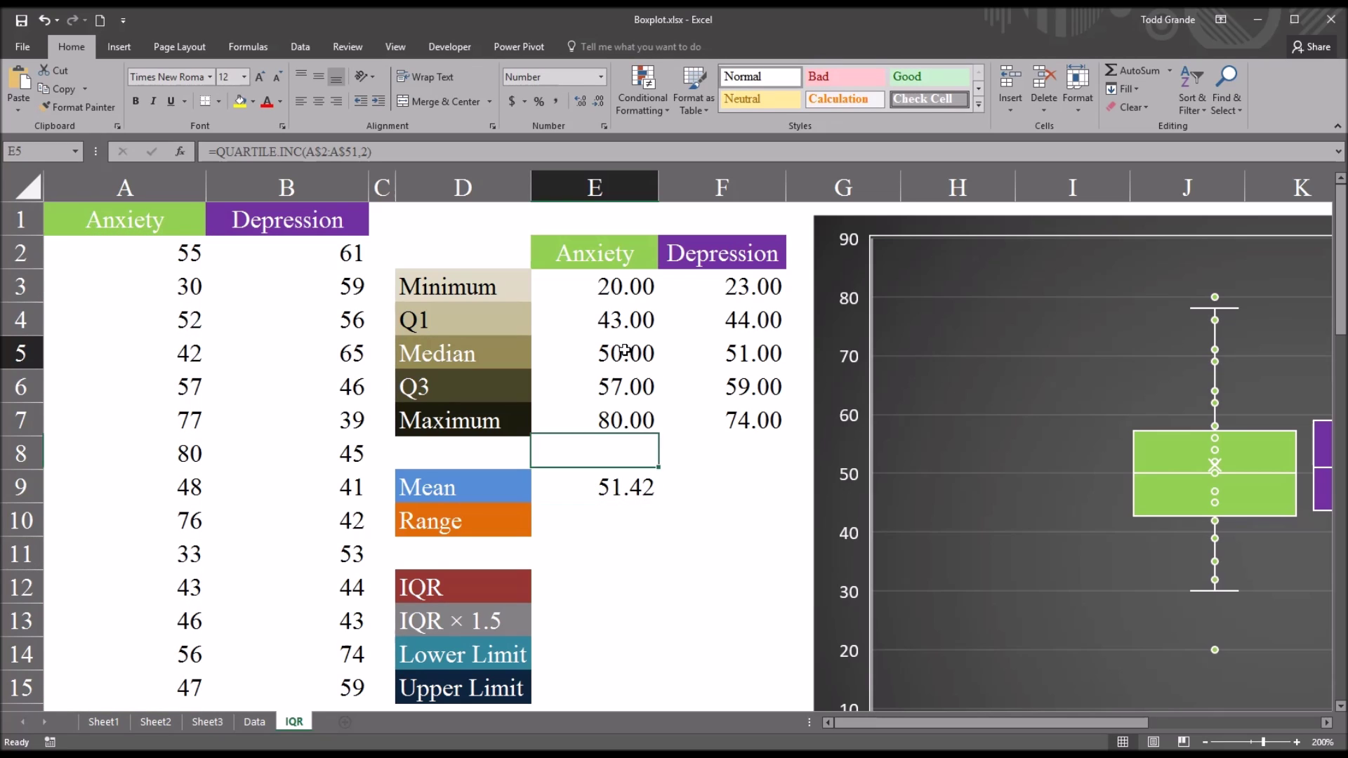
{"action": "left_click", "coordinate": [608, 484]}
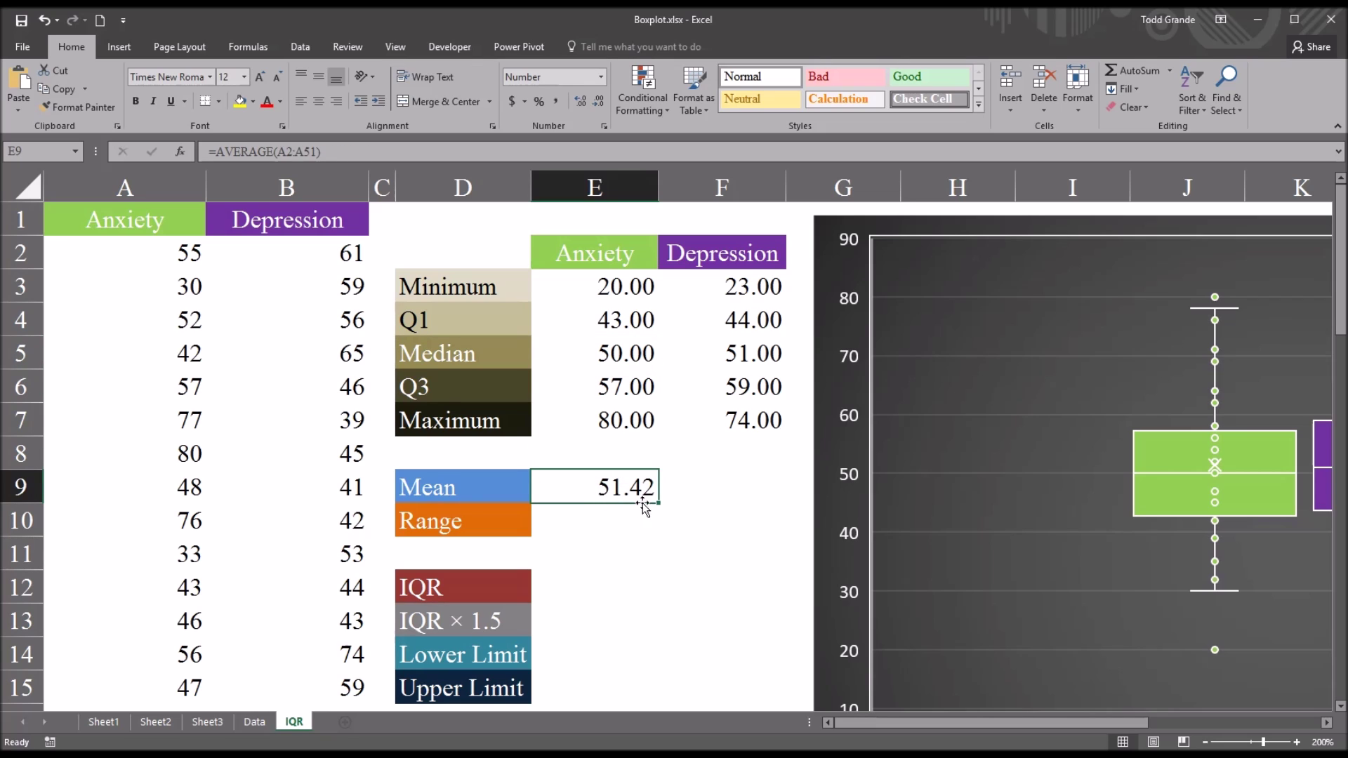
{"action": "left_click_drag", "start_coordinate": [658, 503], "coordinate": [746, 490]}
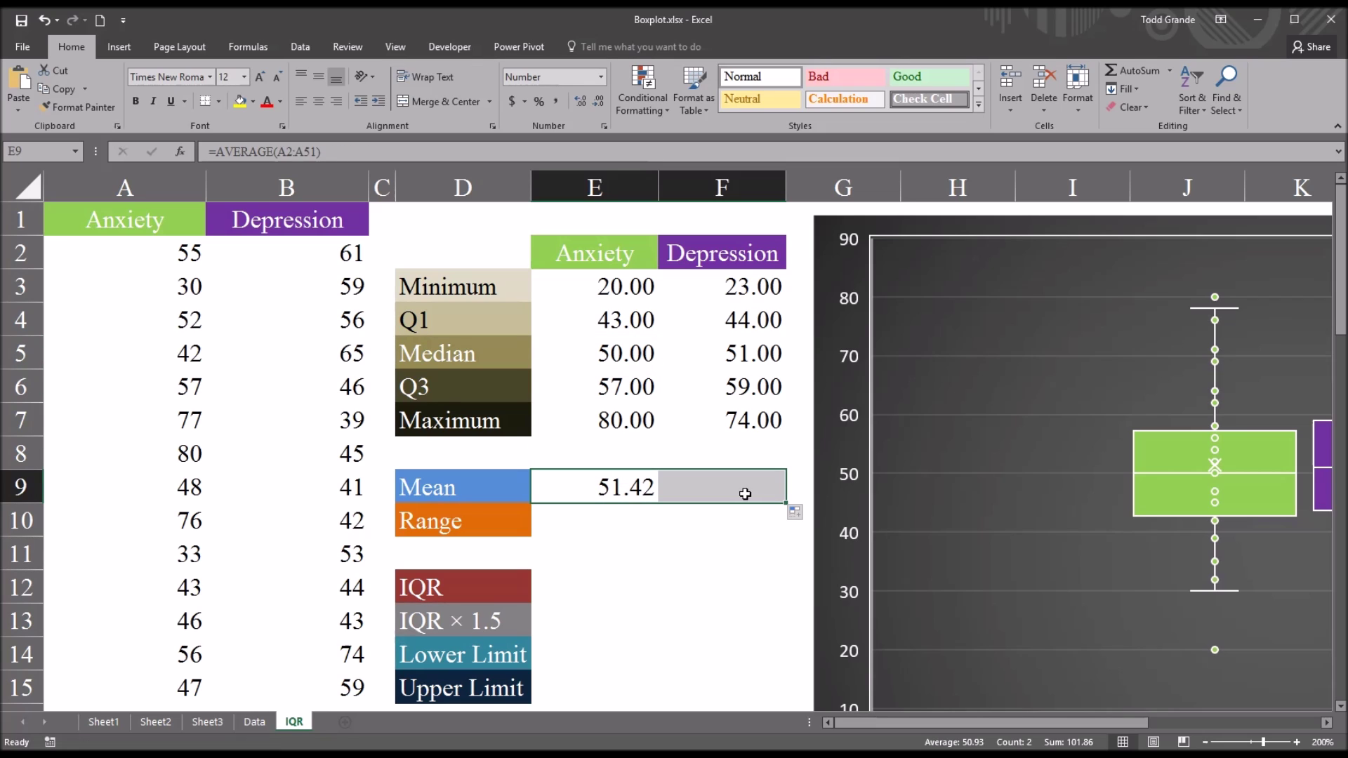
{"action": "left_click", "coordinate": [732, 488]}
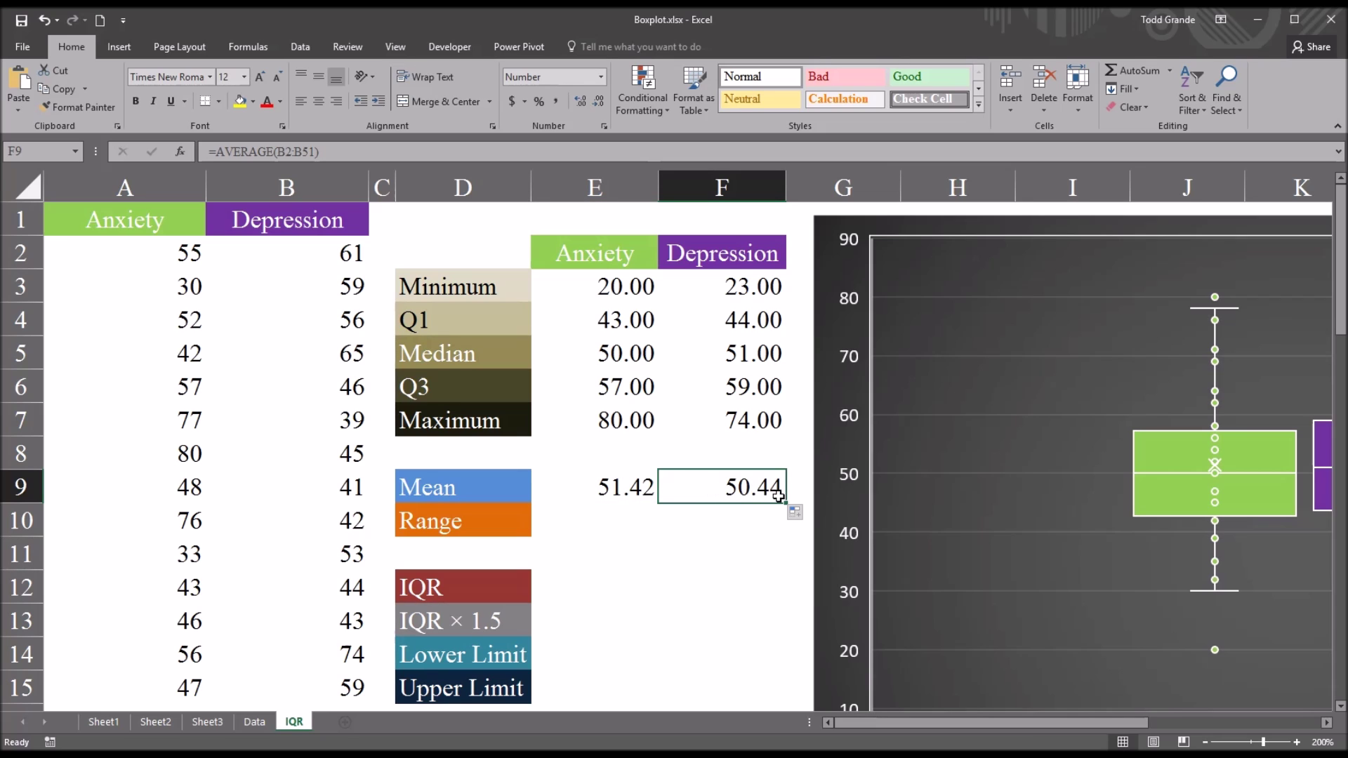
{"action": "left_click", "coordinate": [727, 356]}
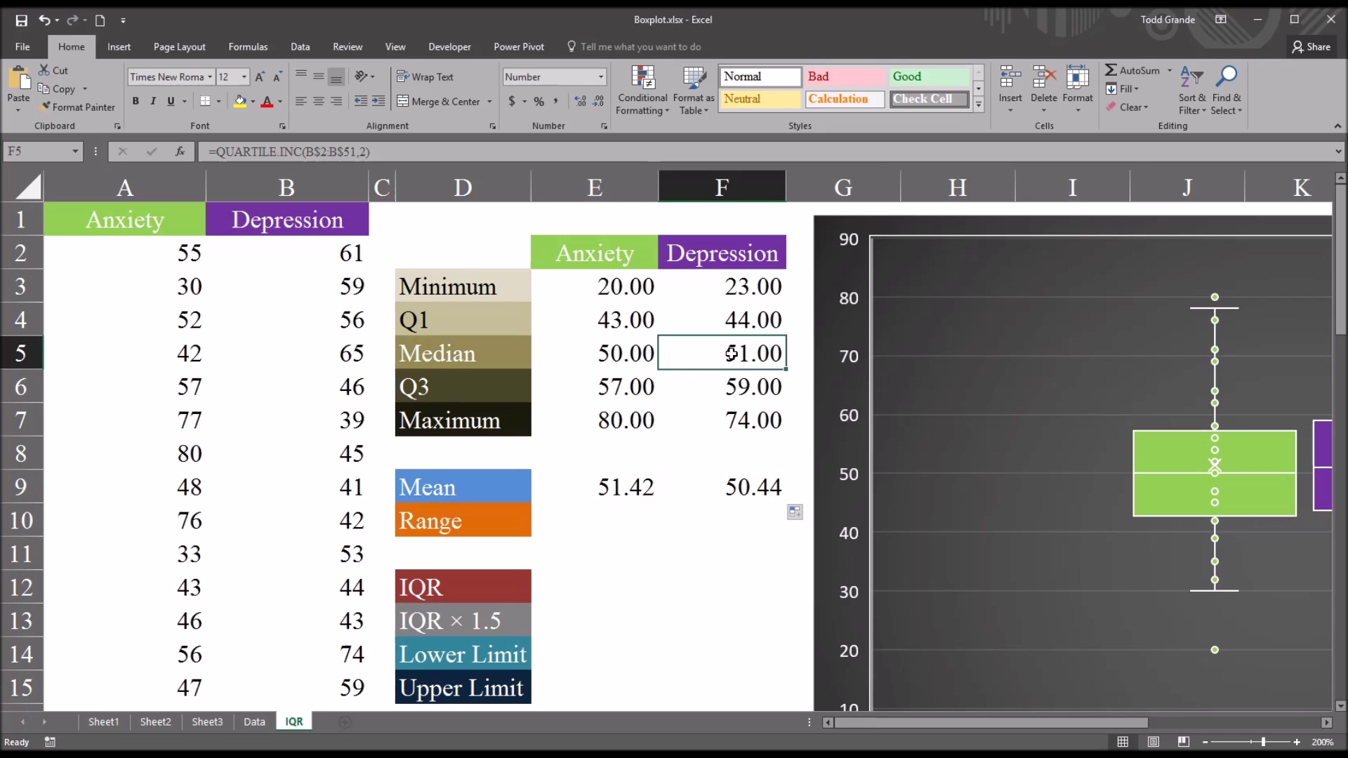
Calculate the Anxiety range in E10 by subtracting the minimum in E3 from the maximum in E7
{"action": "left_click", "coordinate": [596, 525]}
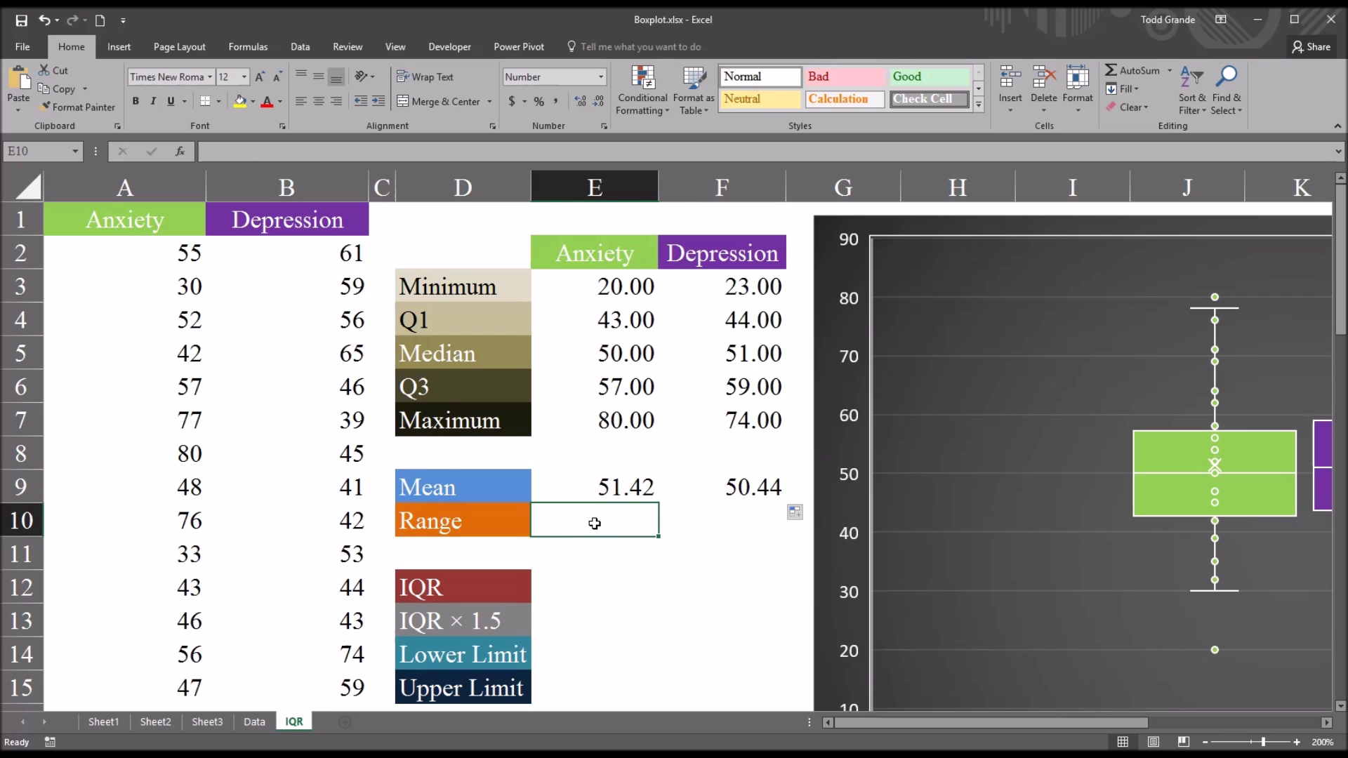
{"action": "left_click", "coordinate": [580, 424]}
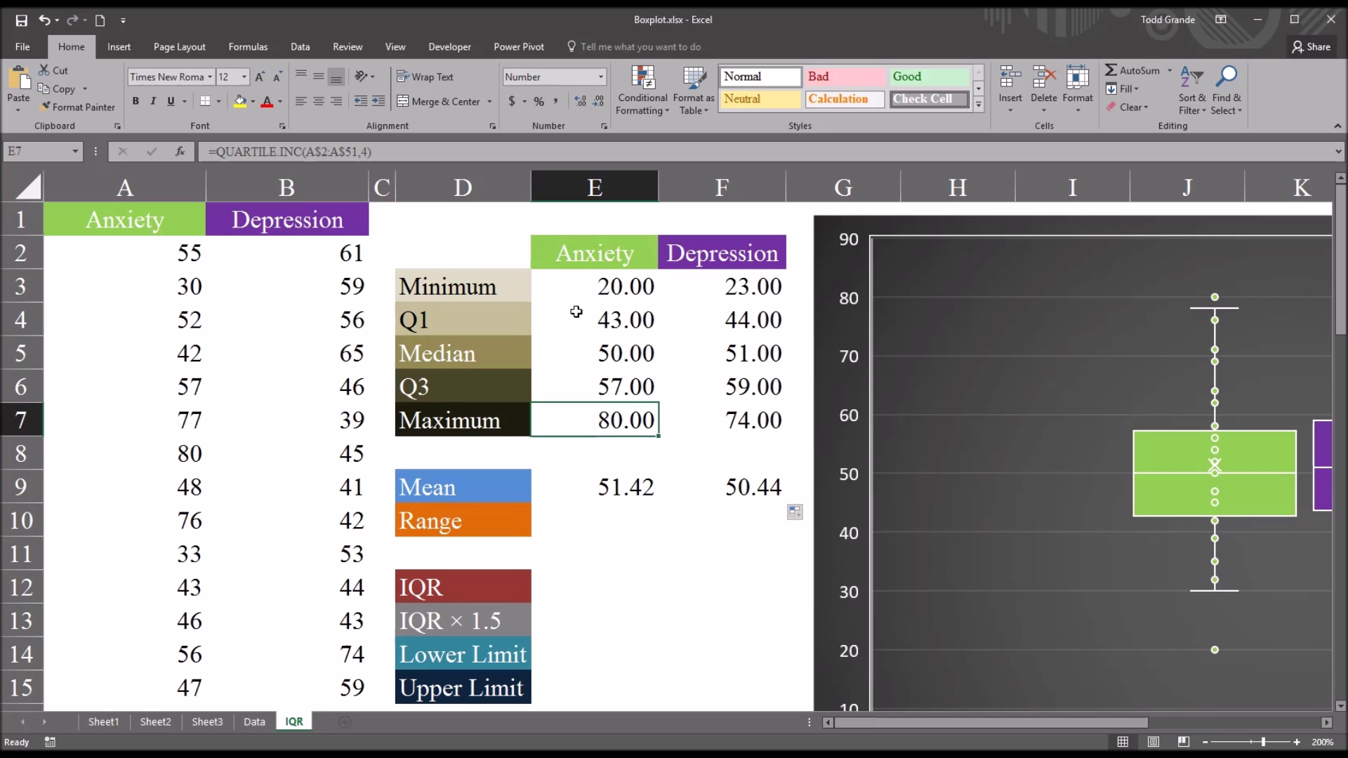
{"action": "left_click", "coordinate": [570, 285]}
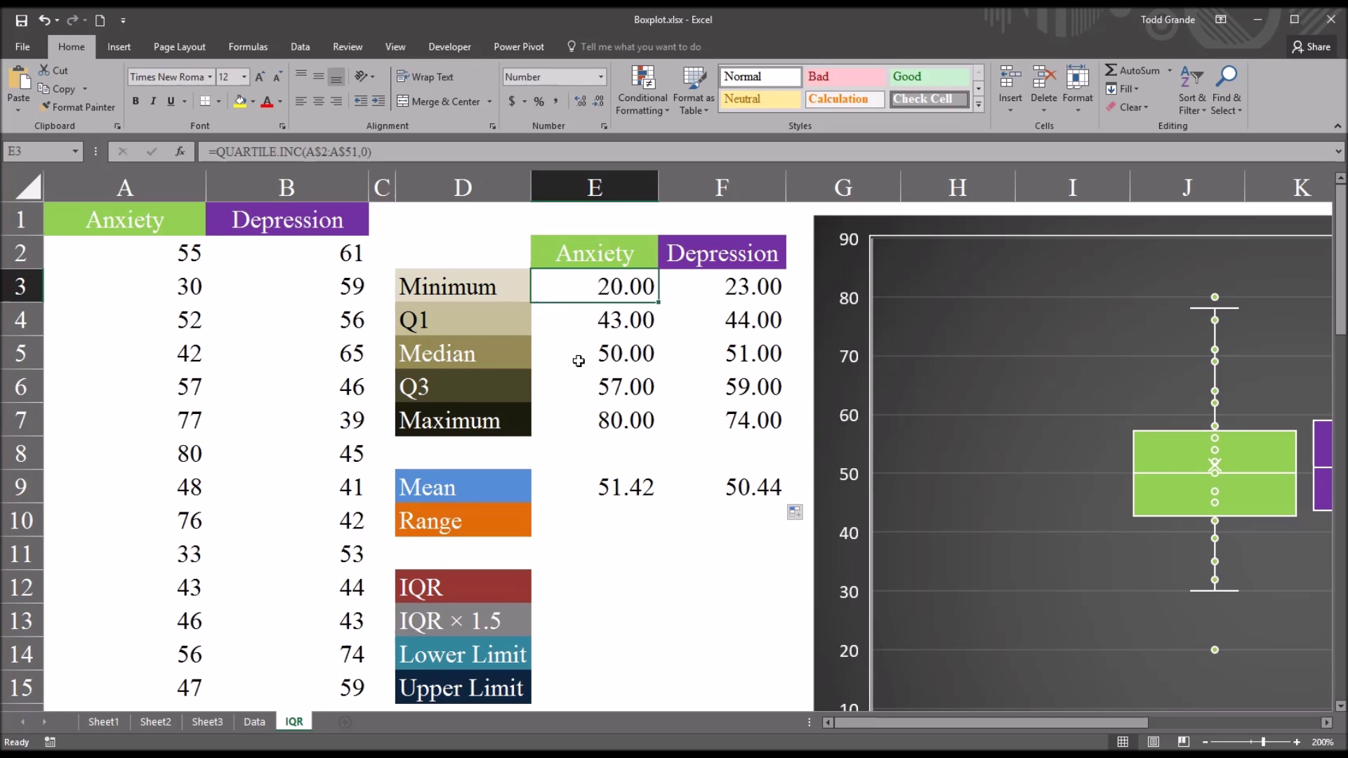
{"action": "left_click", "coordinate": [590, 527]}
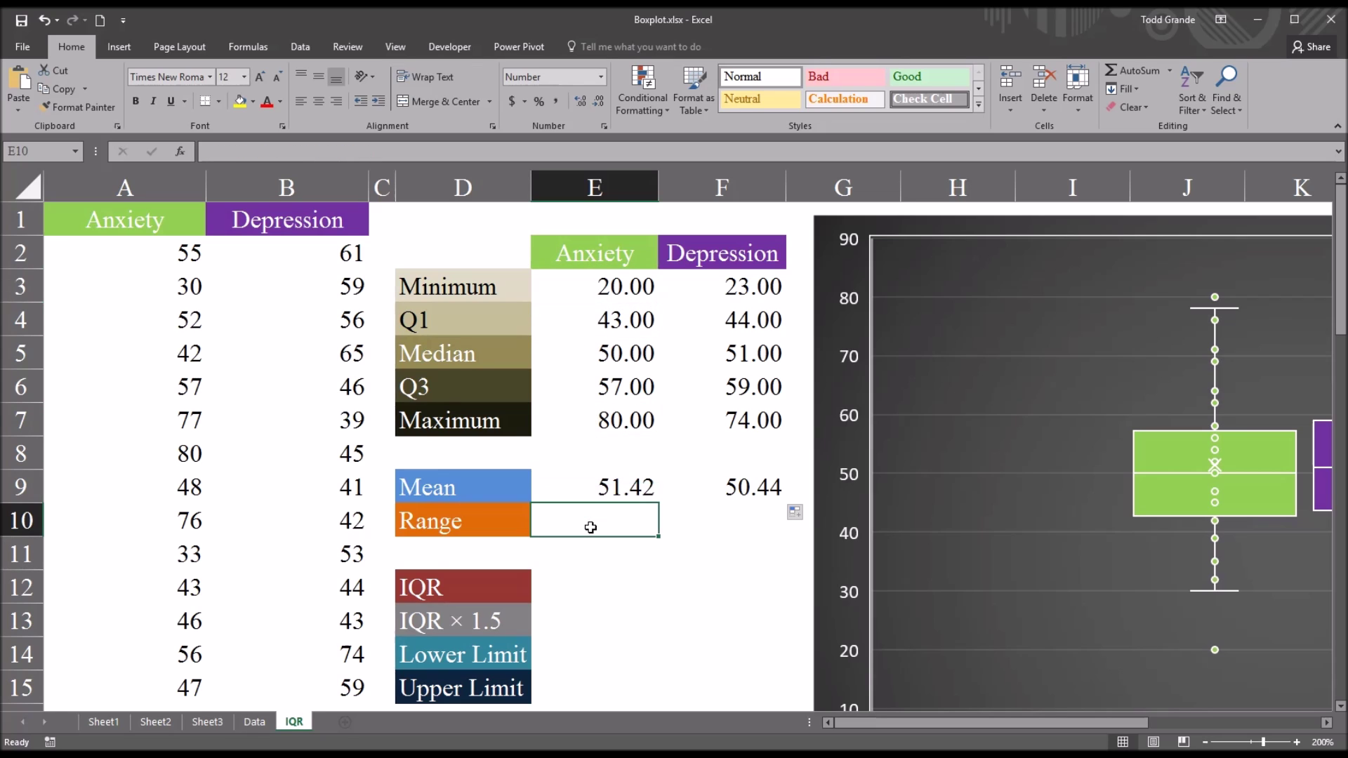
{"action": "type", "text": "="}
{"action": "left_click", "coordinate": [587, 422]}
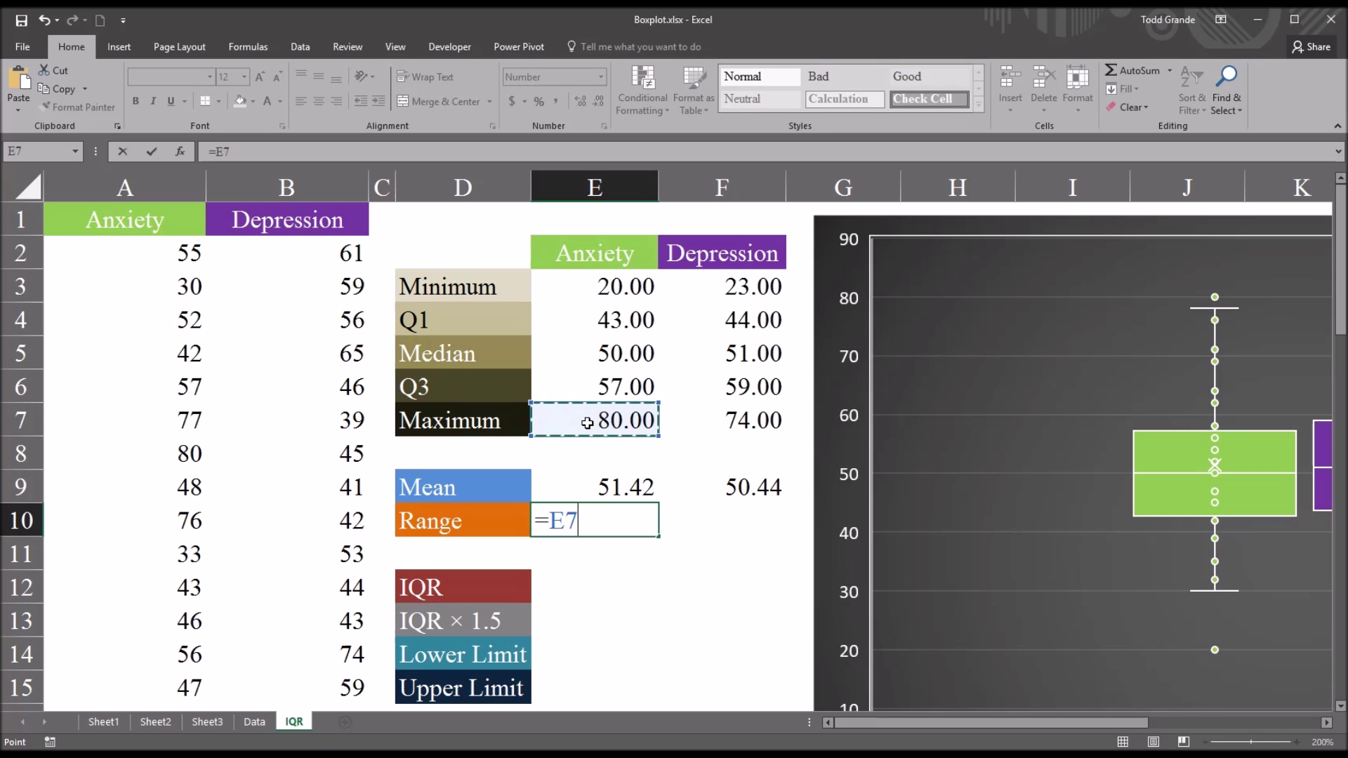
{"action": "type", "text": "-"}
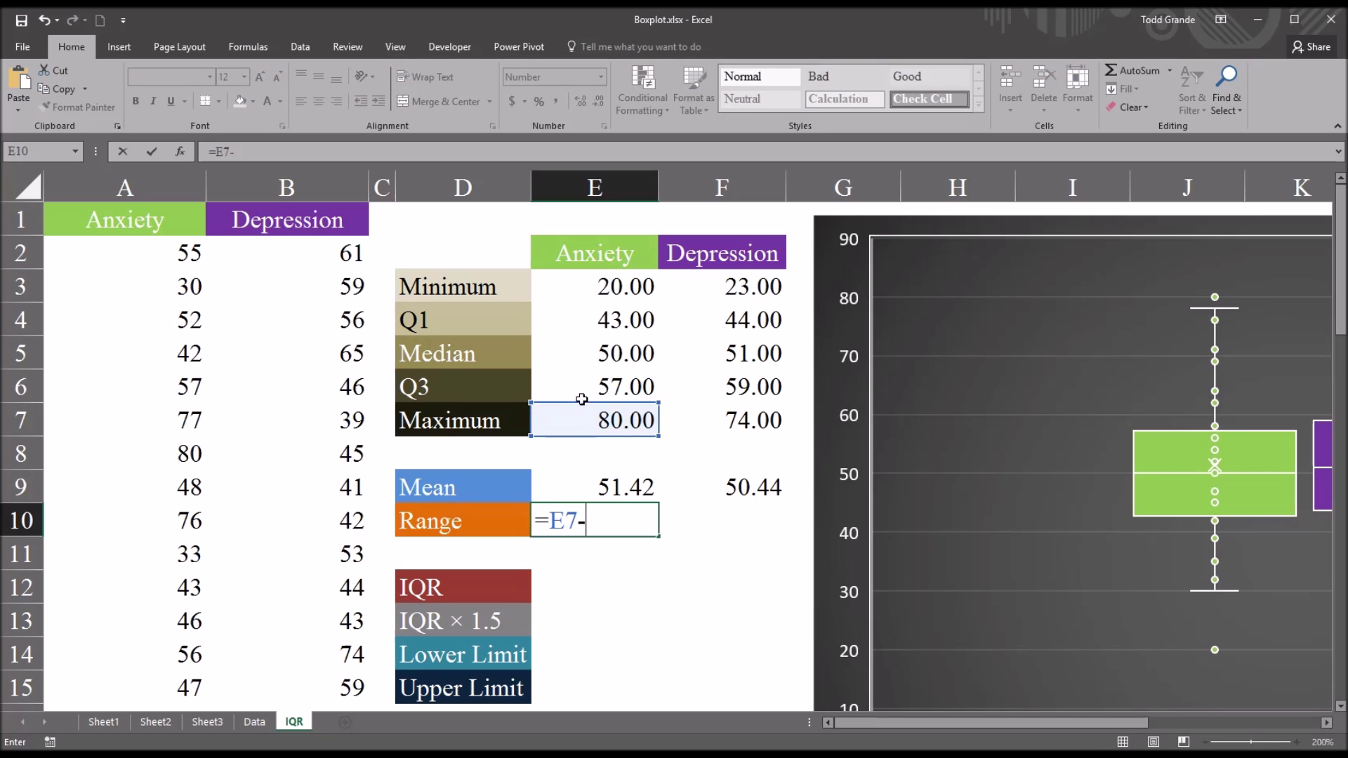
{"action": "left_click", "coordinate": [568, 291]}
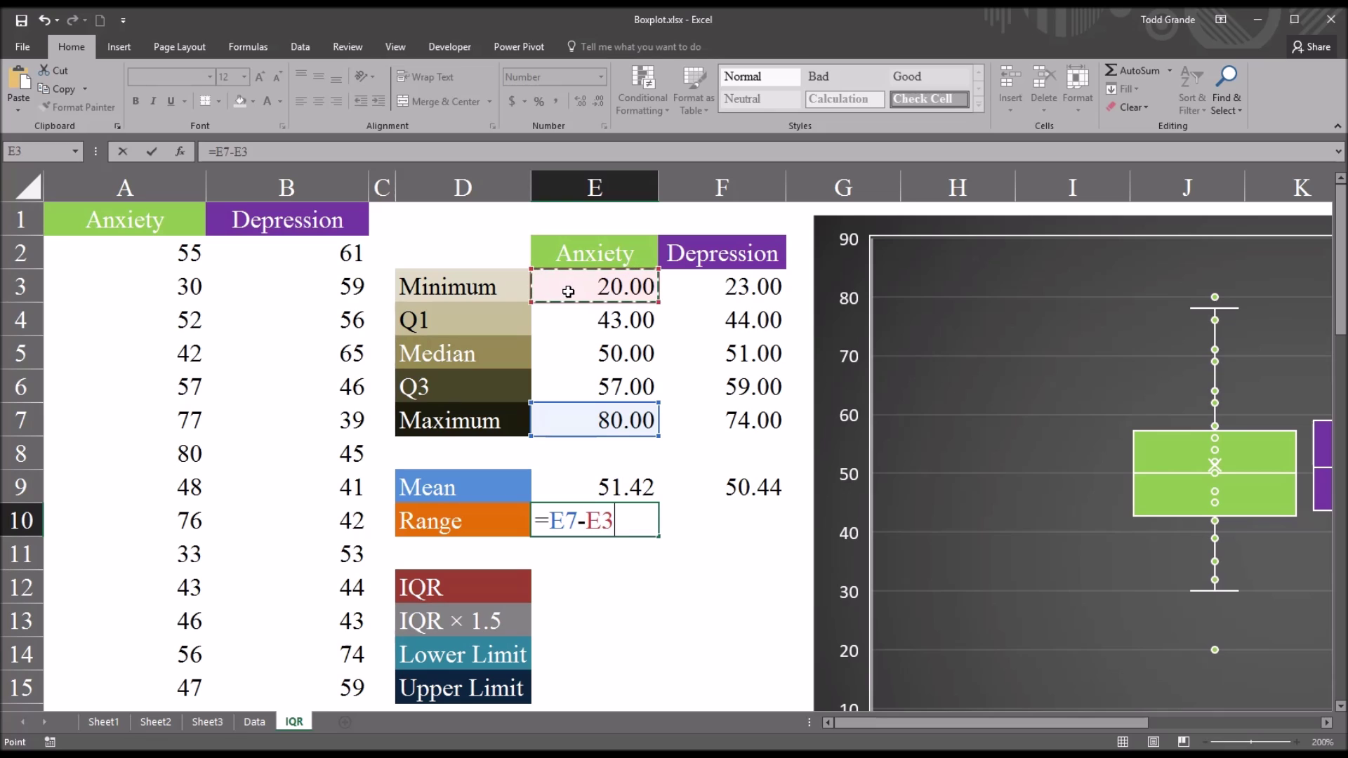
{"action": "key", "text": "Return"}
Copy the Anxiety range formula from E10 to the Depression cell F10 and check the copied formula
{"action": "left_click", "coordinate": [603, 521]}
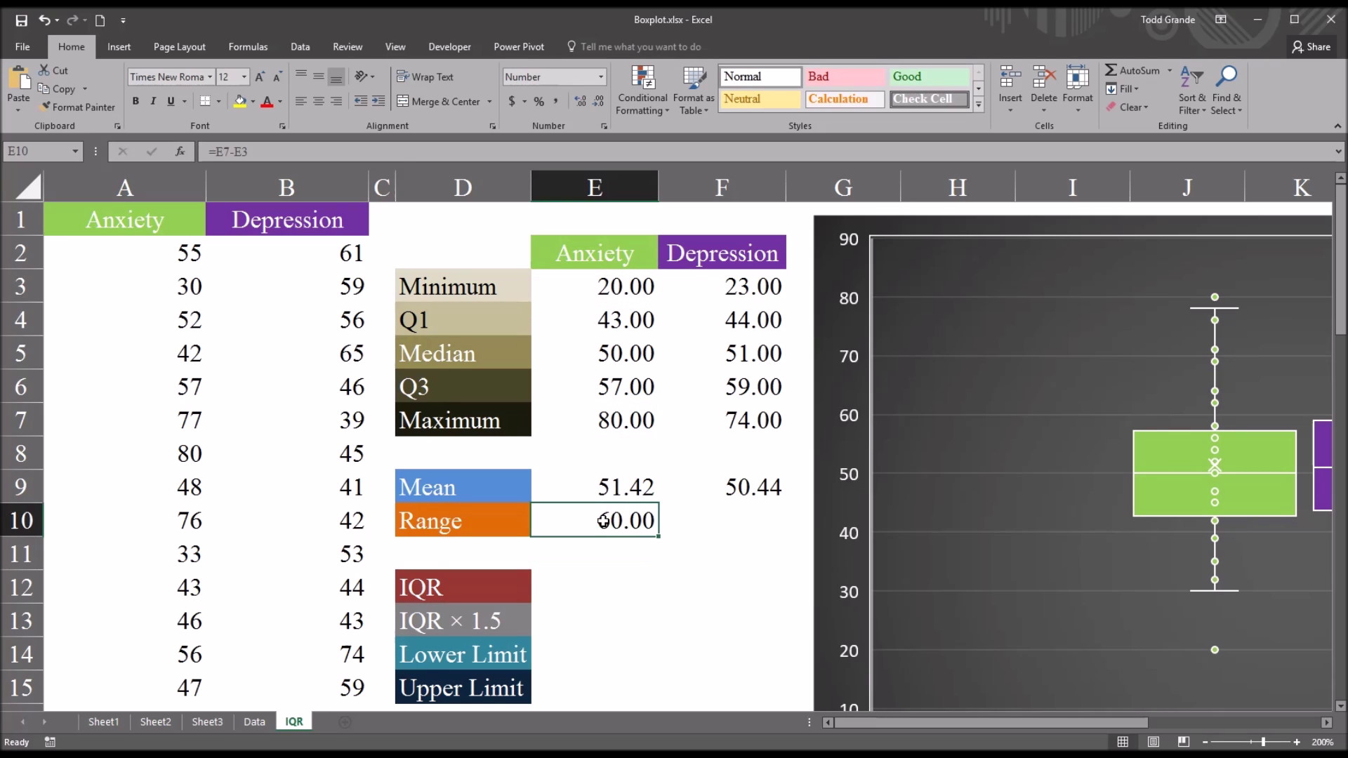
{"action": "left_click_drag", "start_coordinate": [660, 538], "coordinate": [746, 528]}
{"action": "left_click", "coordinate": [765, 521]}
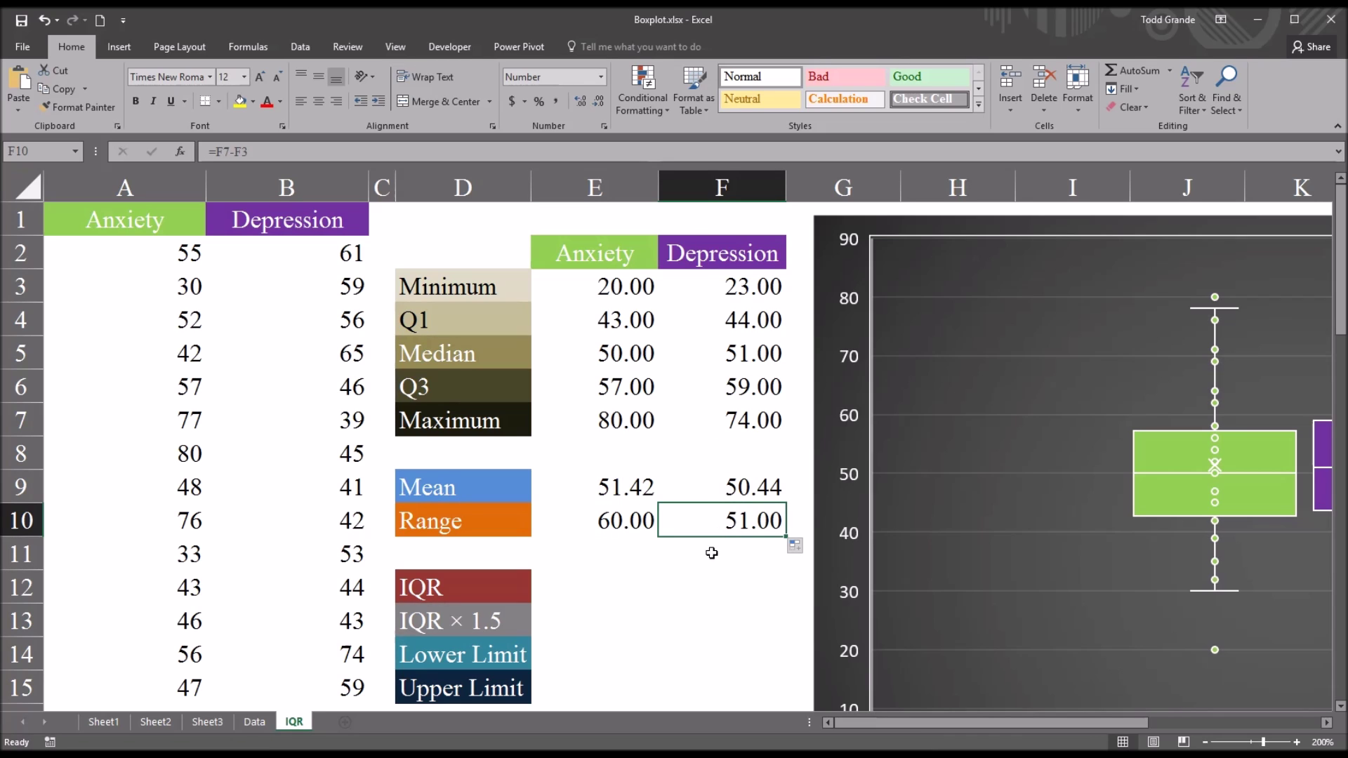
Calculate the Anxiety IQR in E12 by subtracting Q1 in E4 from Q3 in E6
{"action": "left_click", "coordinate": [592, 585]}
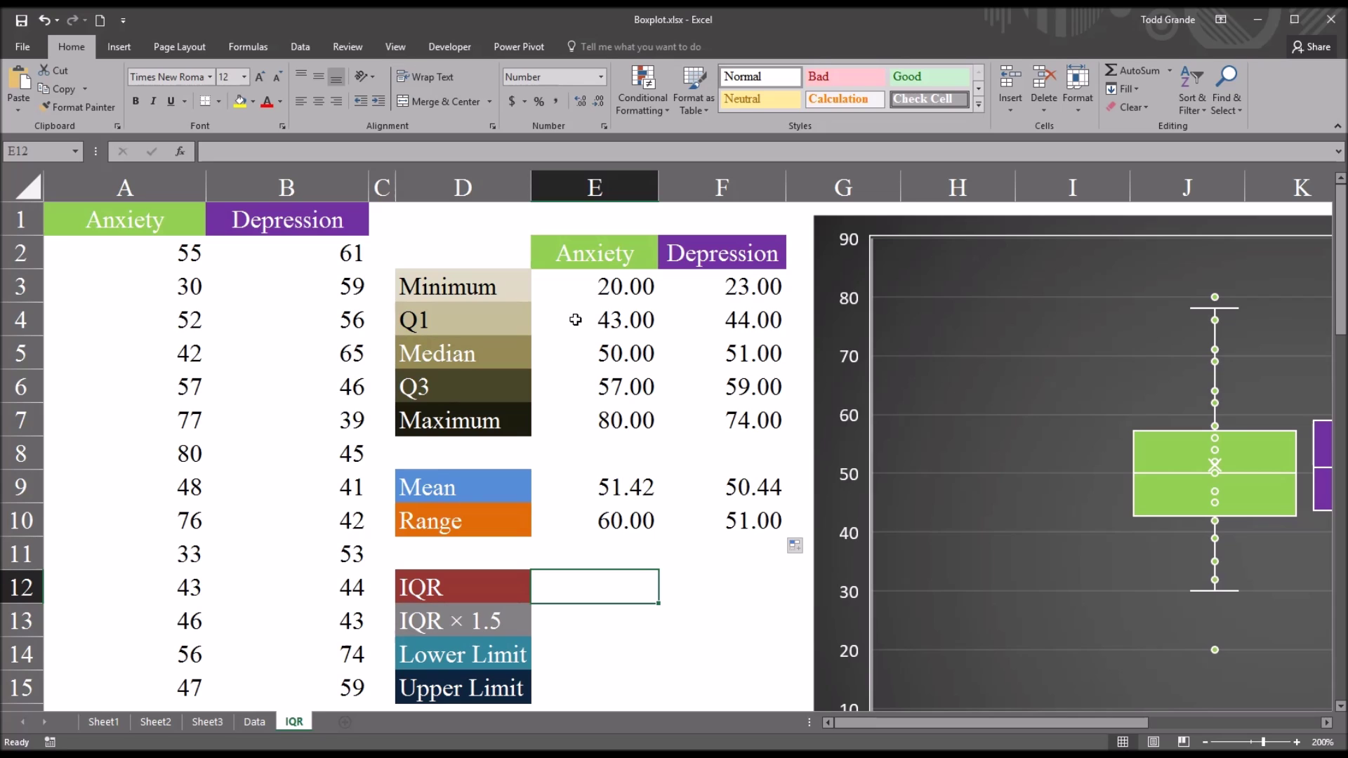
{"action": "type", "text": "="}
{"action": "left_click", "coordinate": [579, 387]}
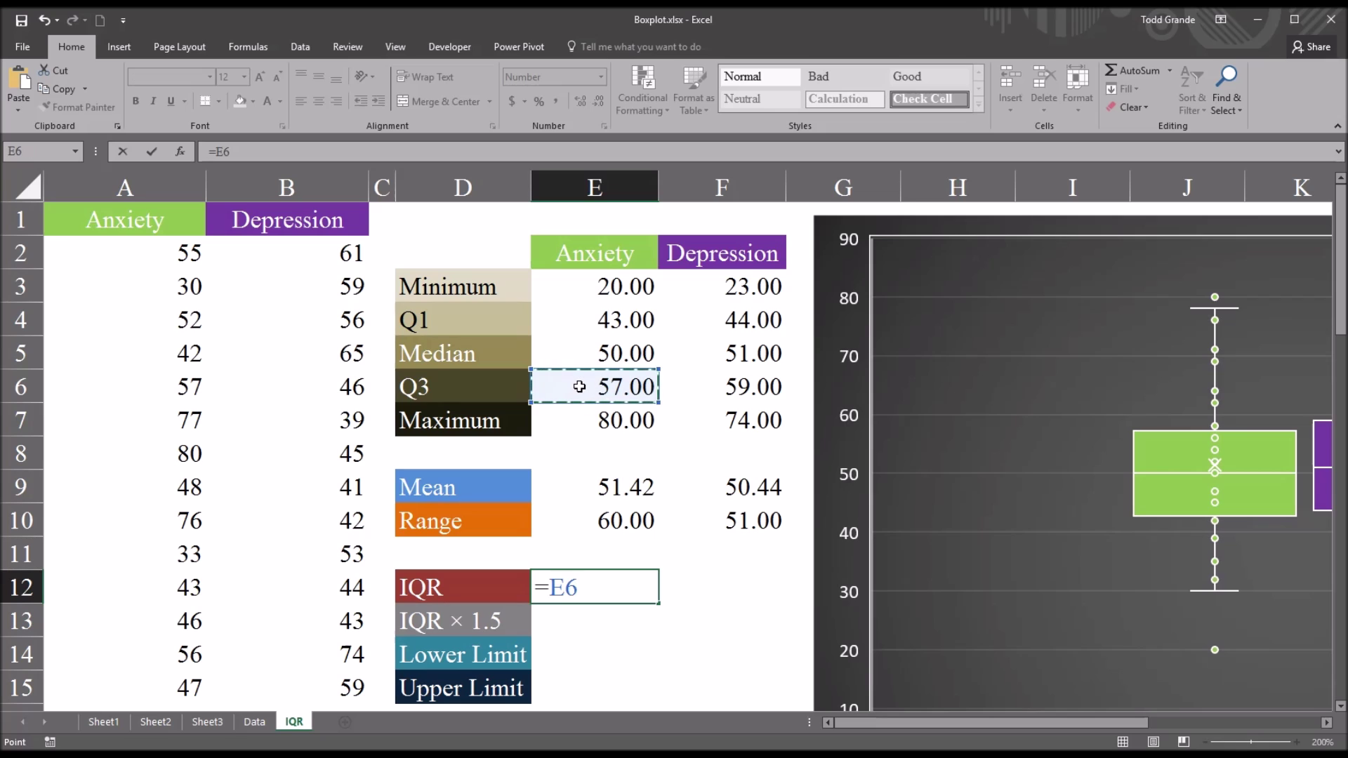
{"action": "type", "text": "-"}
{"action": "left_click", "coordinate": [576, 325]}
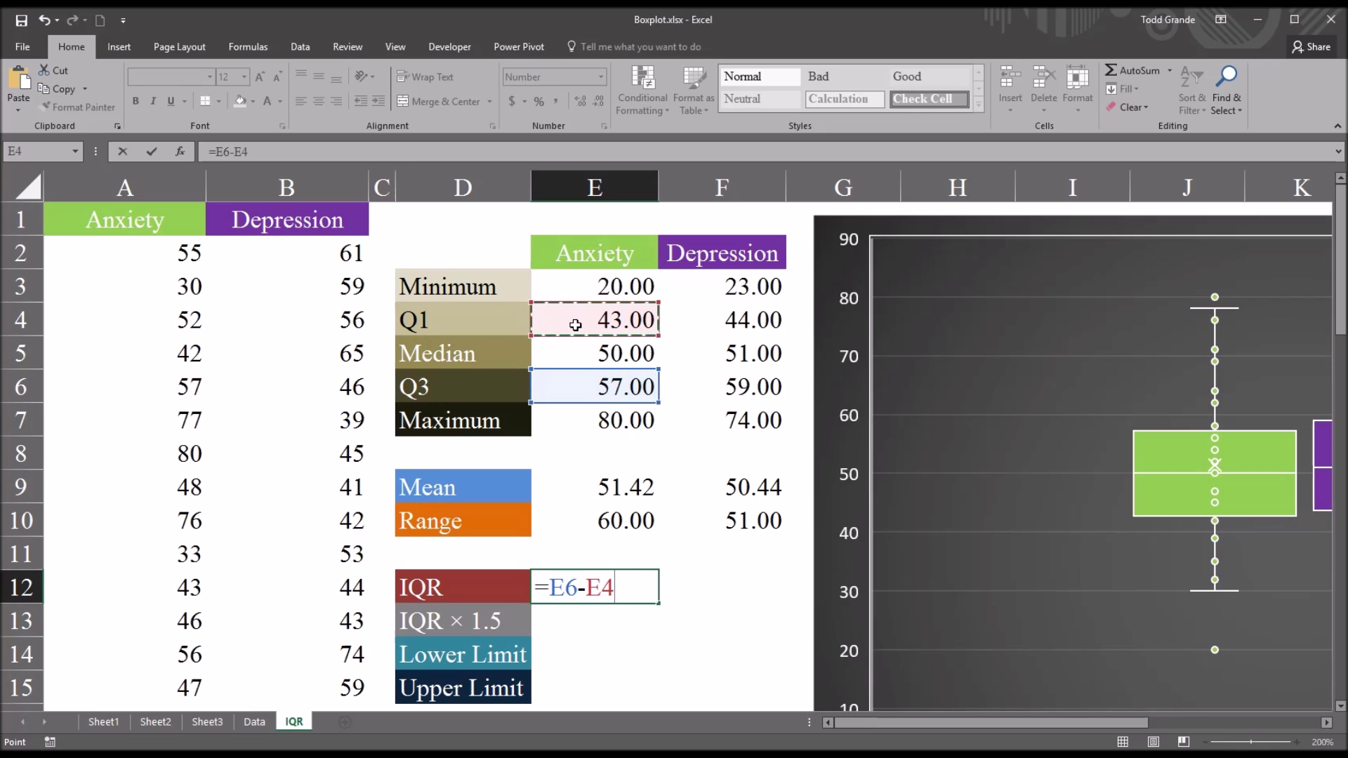
{"action": "key", "text": "Return"}
Copy the Anxiety IQR formula from E12 to the Depression cell F12 and check the copied formula
{"action": "left_click", "coordinate": [593, 588]}
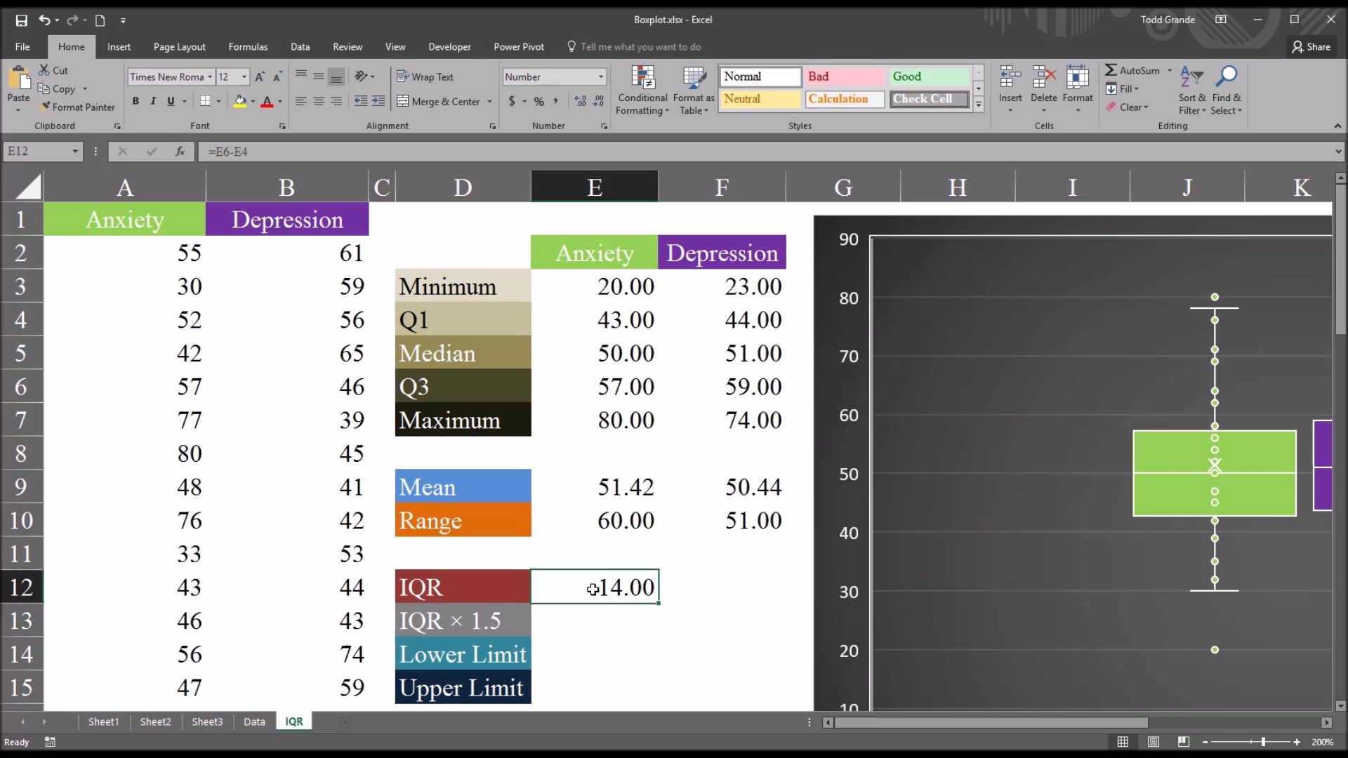
{"action": "left_click", "coordinate": [581, 254]}
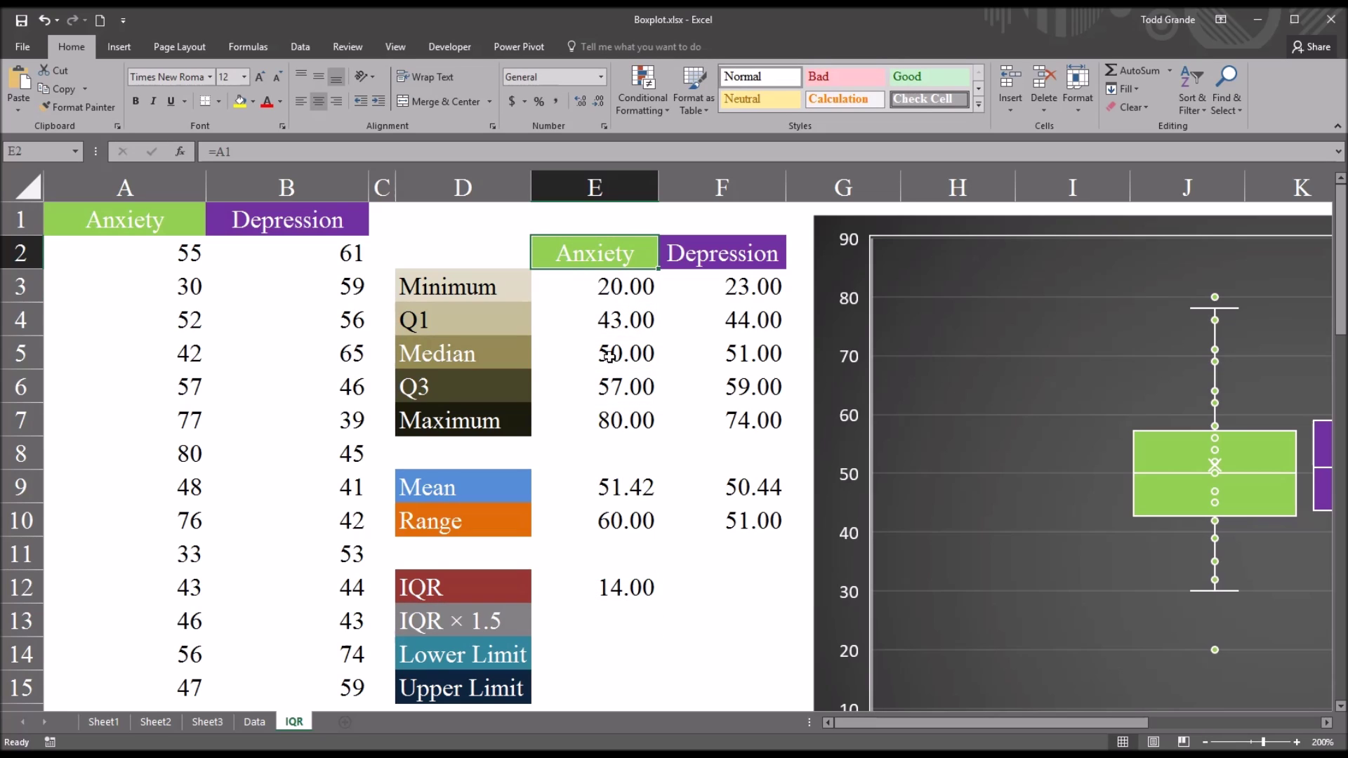
{"action": "left_click", "coordinate": [595, 584]}
{"action": "left_click_drag", "start_coordinate": [658, 605], "coordinate": [765, 593]}
{"action": "left_click", "coordinate": [730, 596]}
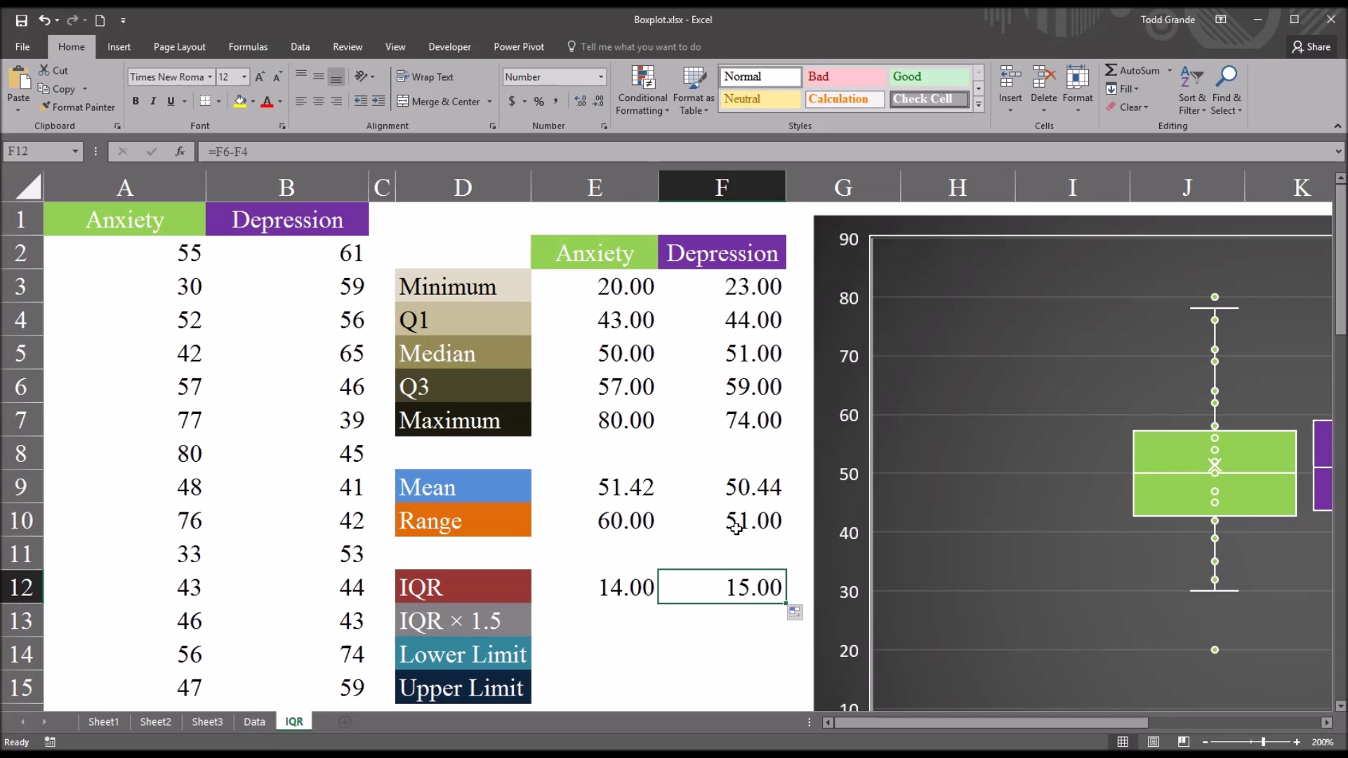
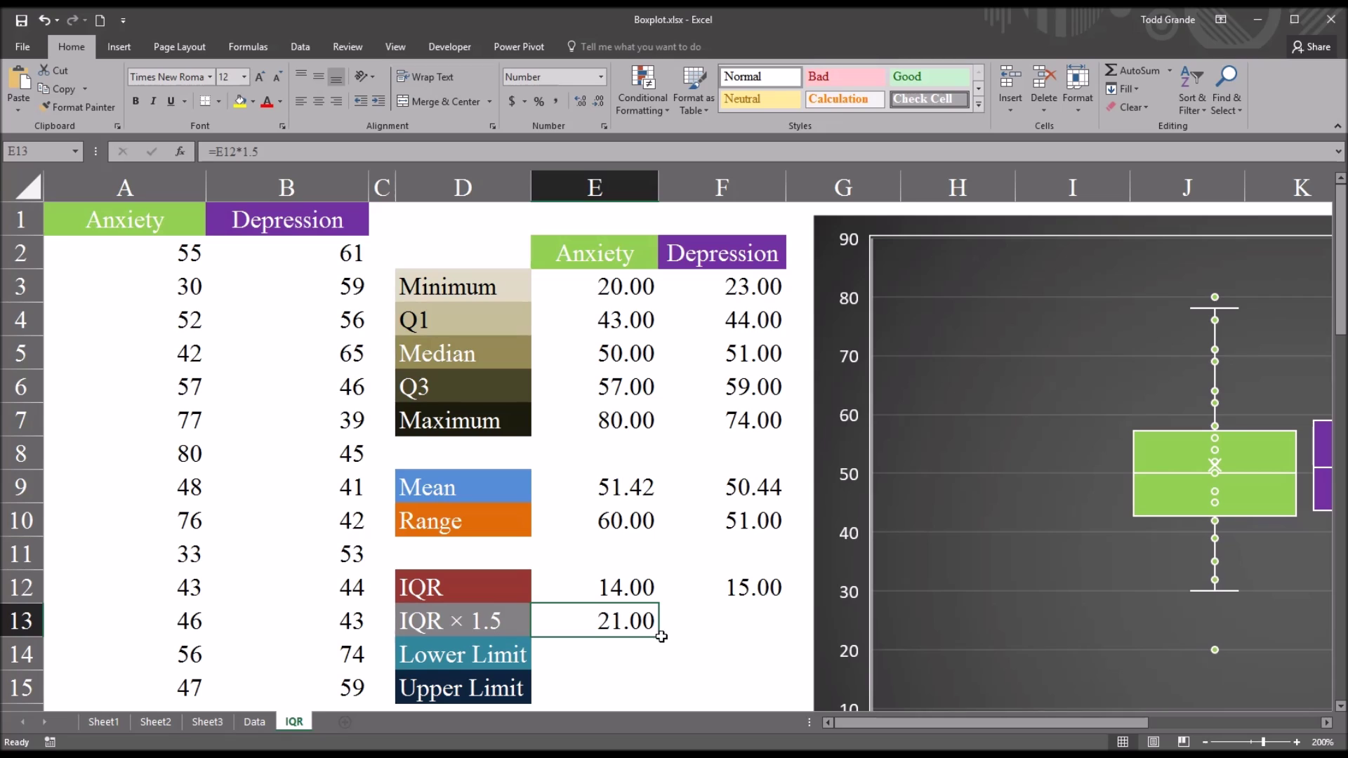
Copy the Anxiety IQR × 1.5 formula from E13 to the Depression cell F13 and check it
{"action": "left_click_drag", "start_coordinate": [659, 637], "coordinate": [748, 638]}
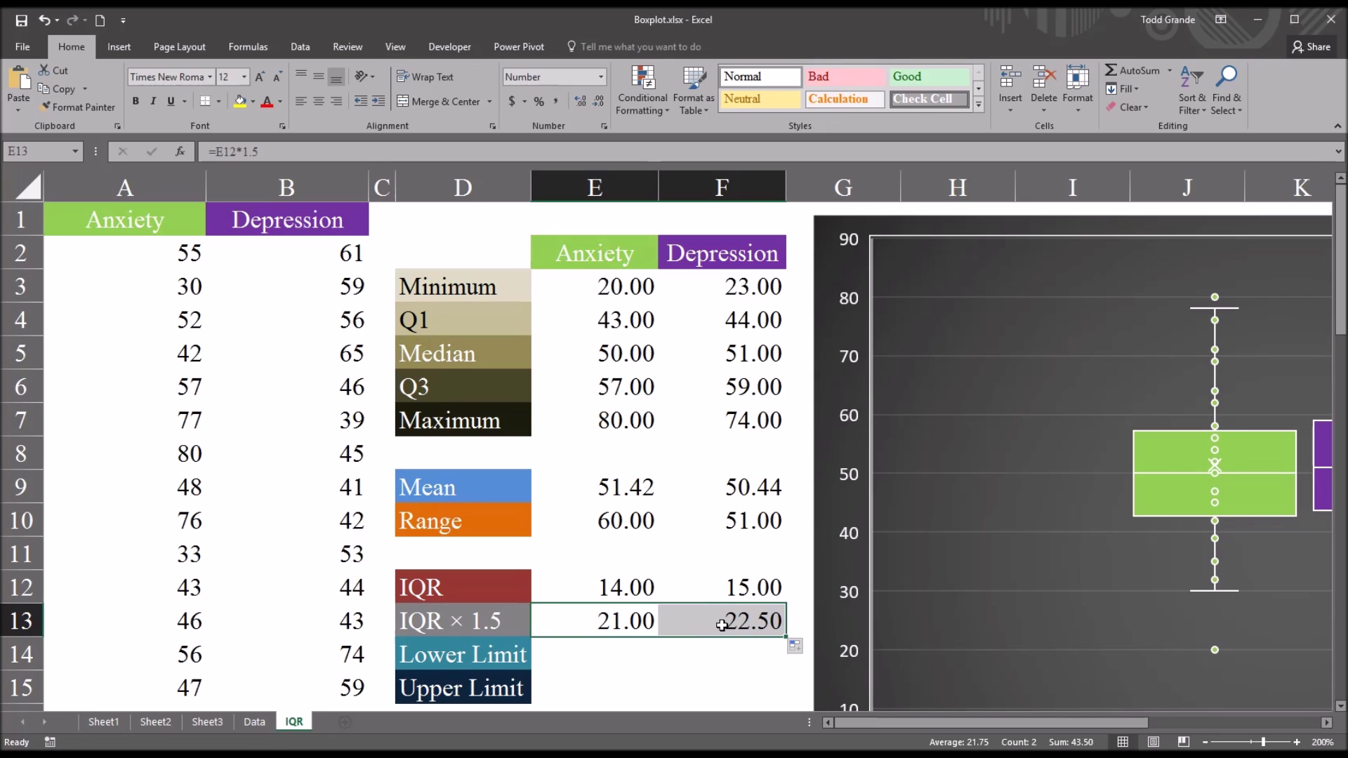
{"action": "left_click", "coordinate": [722, 626]}
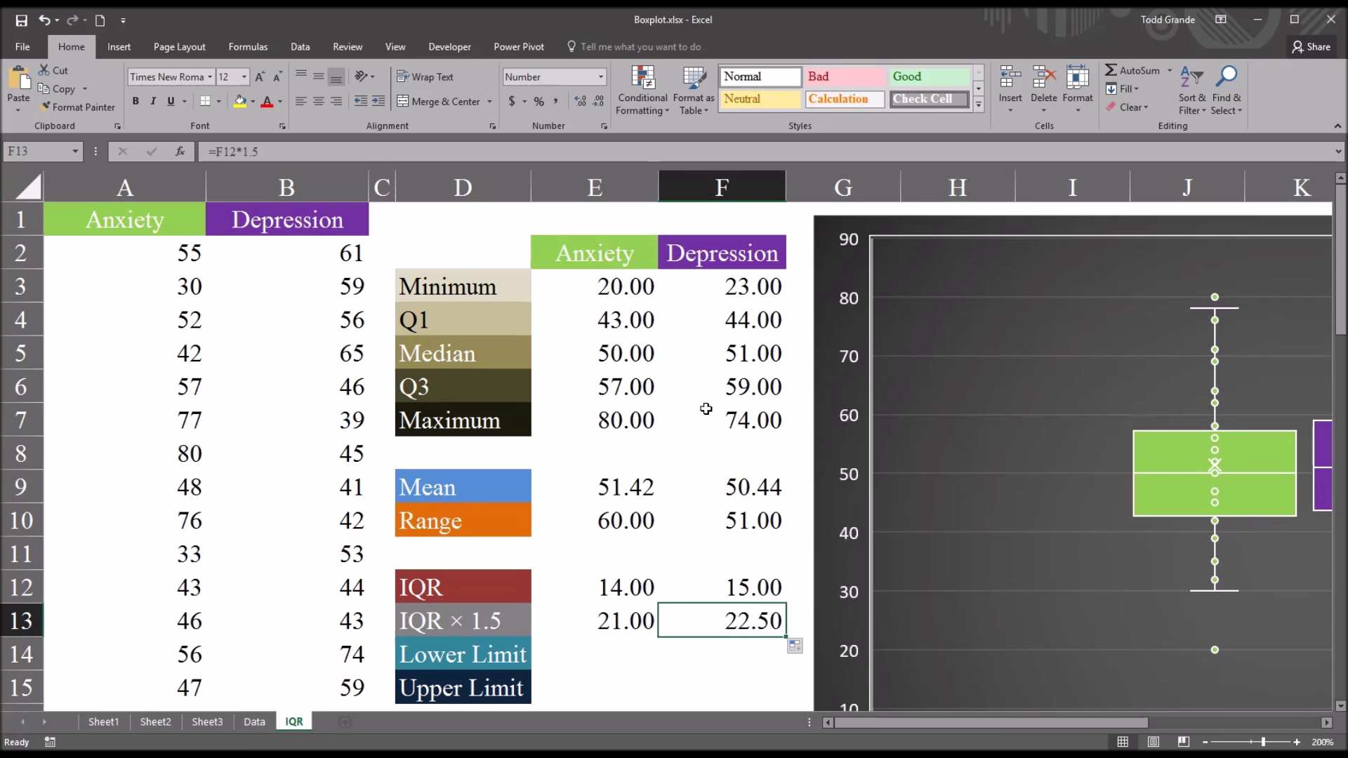
Examine the Anxiety Lower Limit and Upper Limit cells E14:E15 and the IQR × 1.5 formula in E13
{"action": "left_click", "coordinate": [595, 658]}
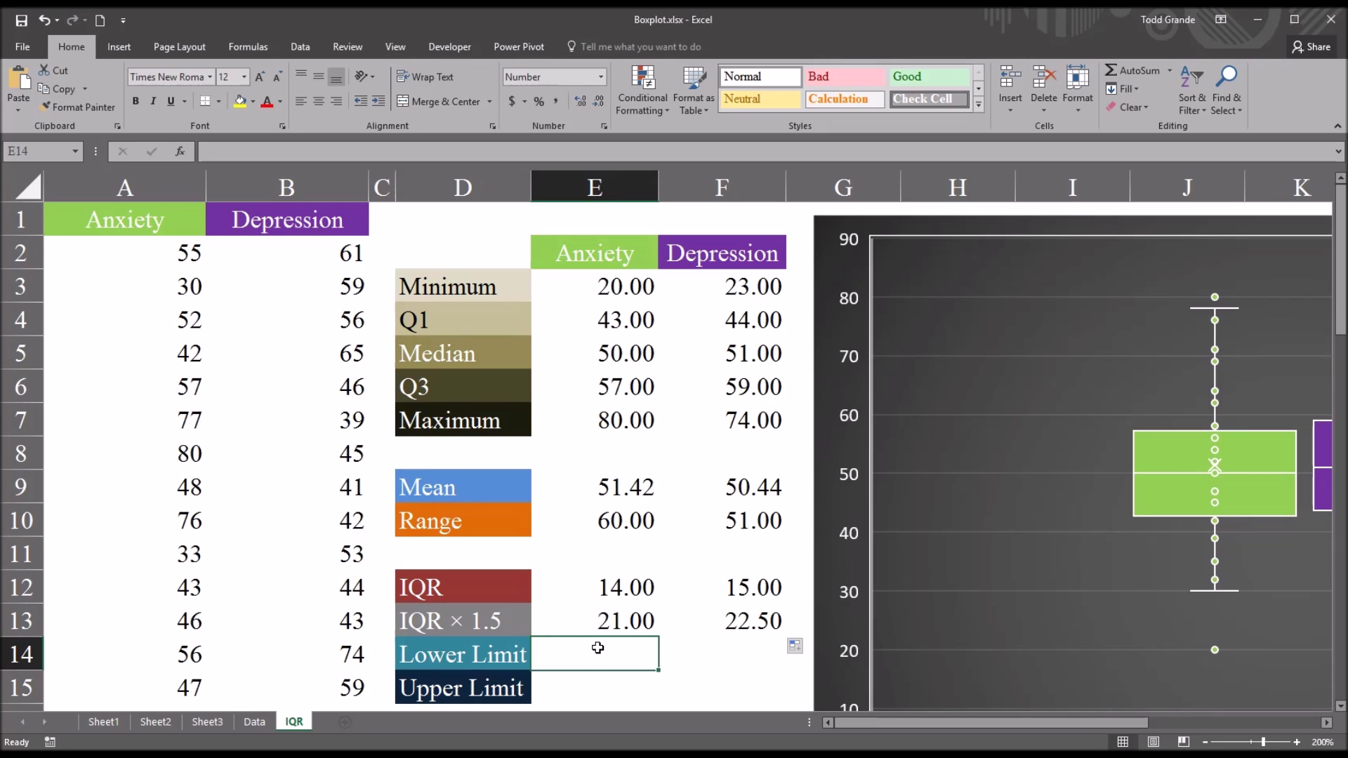
{"action": "left_click", "coordinate": [598, 688]}
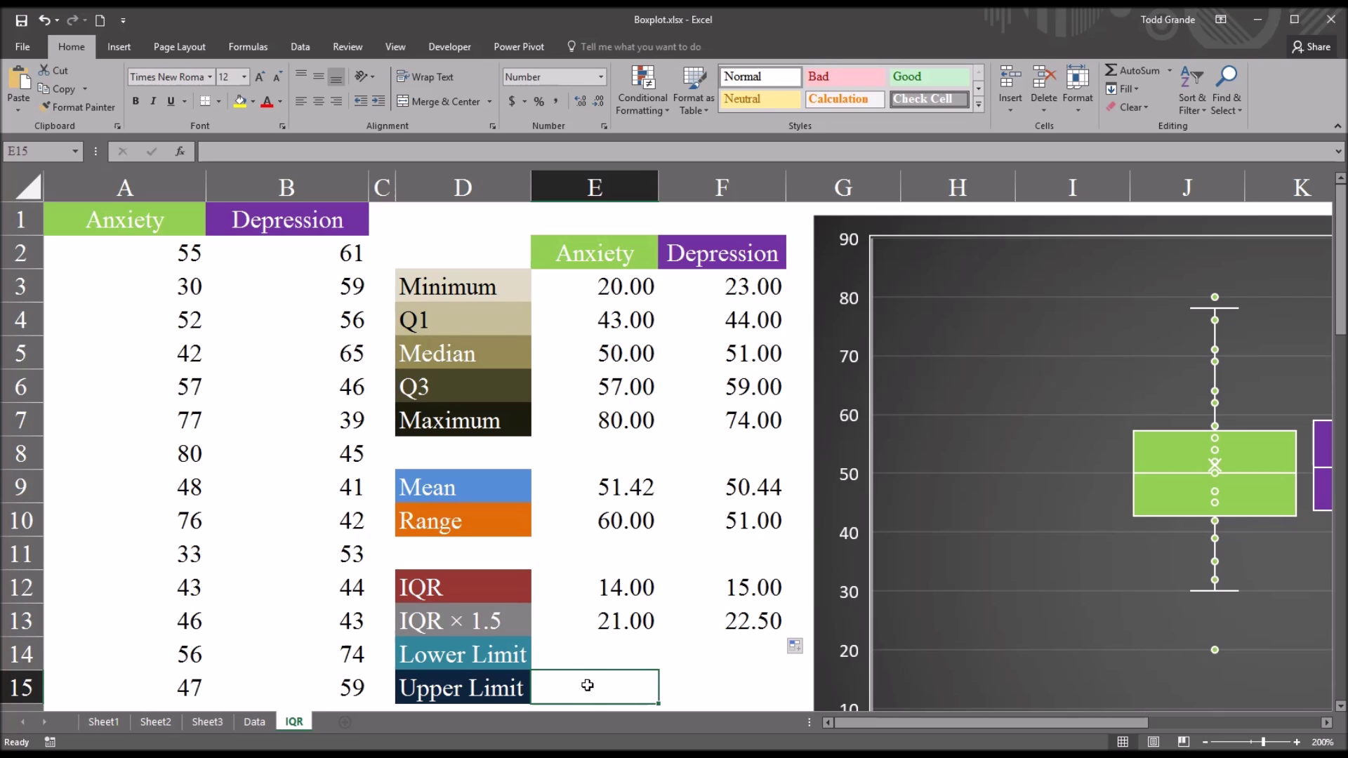
{"action": "left_click", "coordinate": [590, 649]}
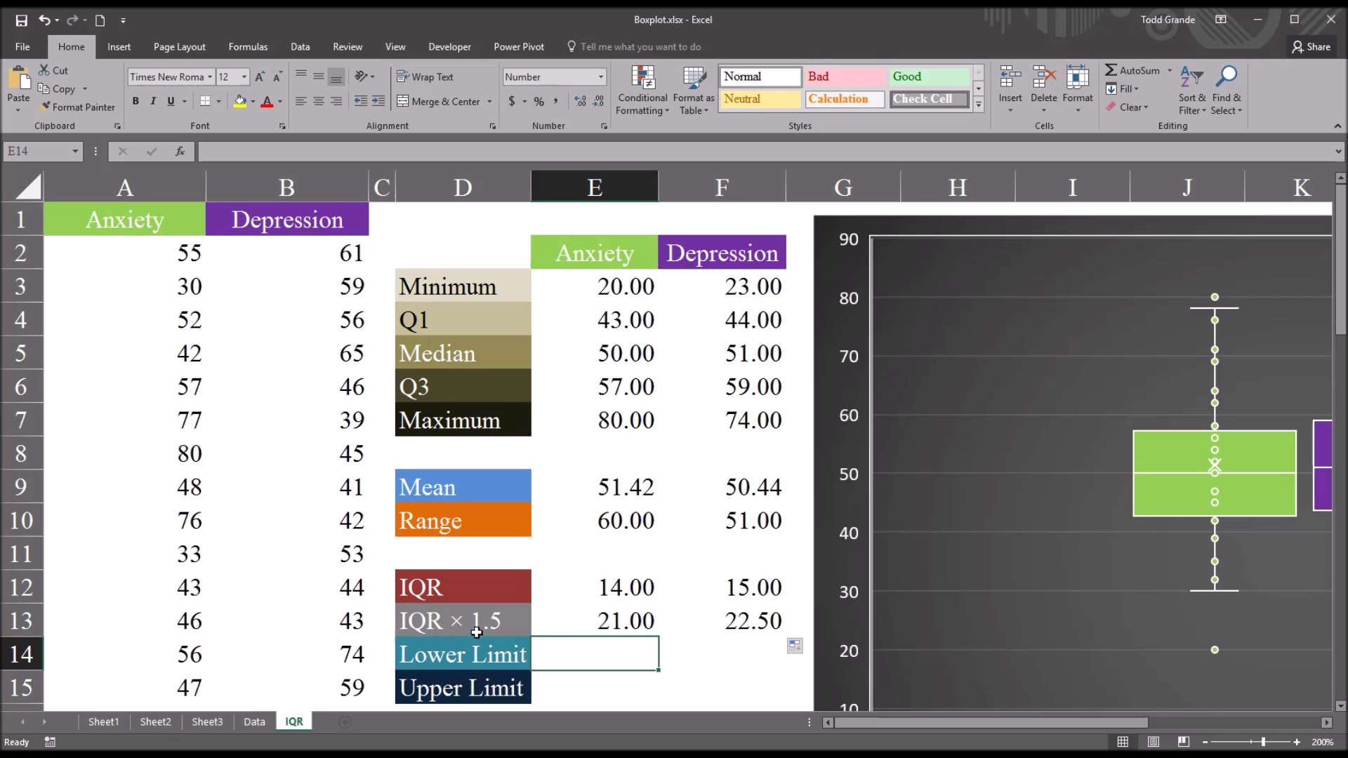
{"action": "left_click", "coordinate": [579, 628]}
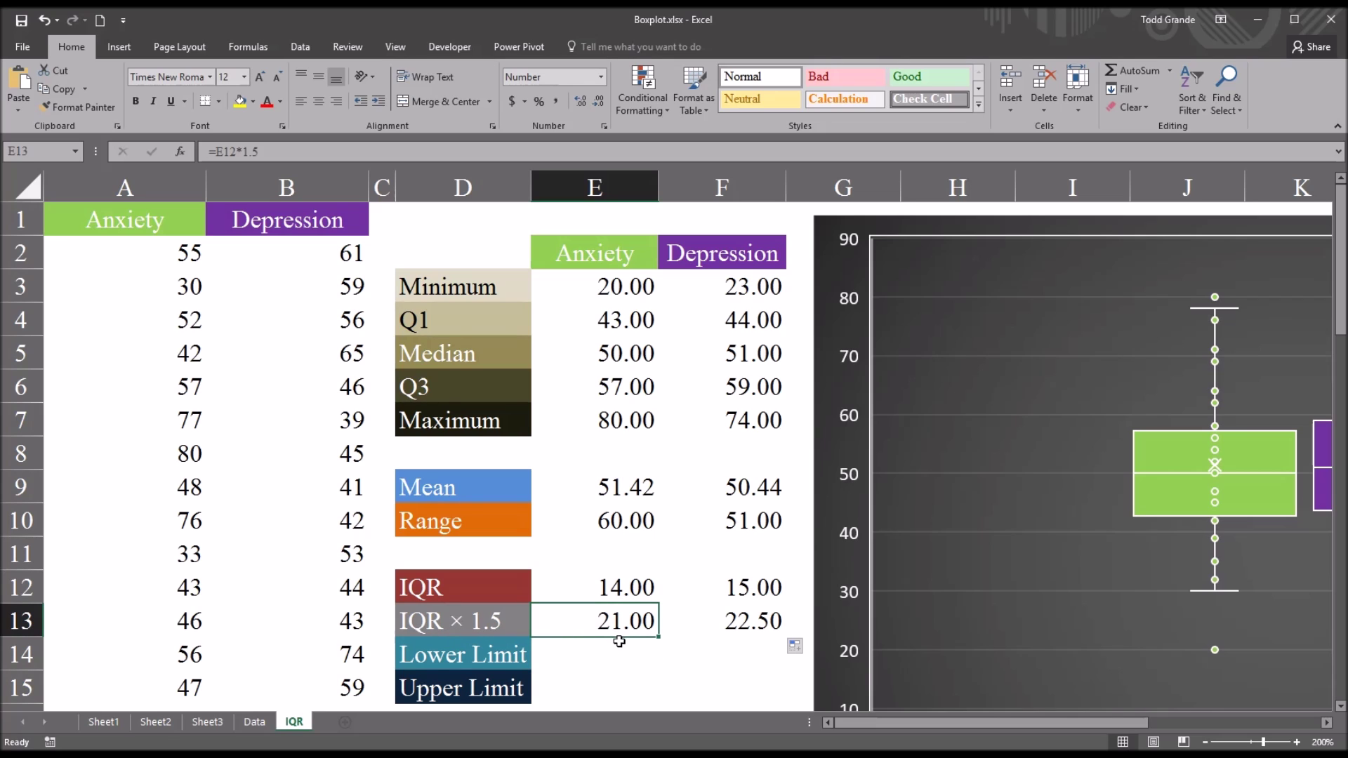
Calculate the Anxiety Lower Limit in E14 by subtracting IQR × 1.5 in E13 from Q1 in E4
{"action": "left_click", "coordinate": [575, 658]}
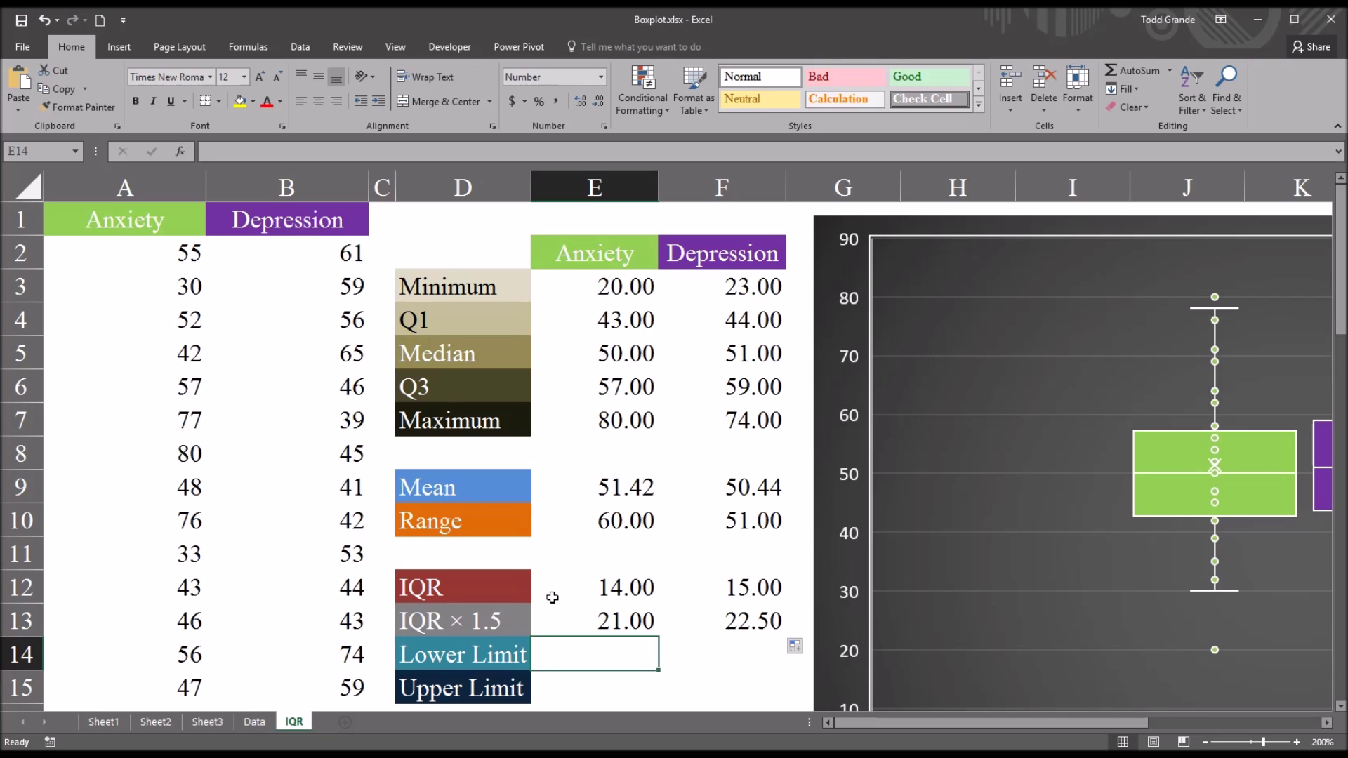
{"action": "type", "text": "="}
{"action": "left_click", "coordinate": [575, 315]}
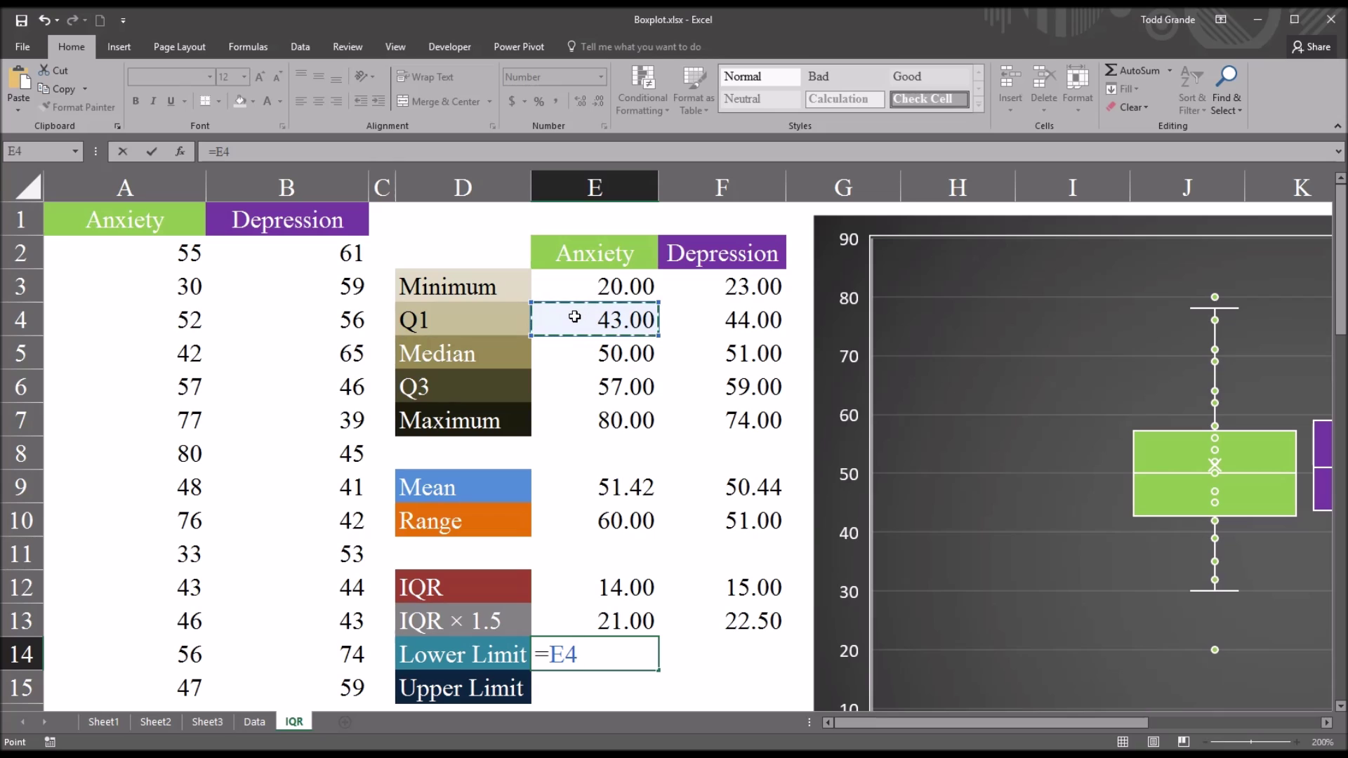
{"action": "type", "text": "-"}
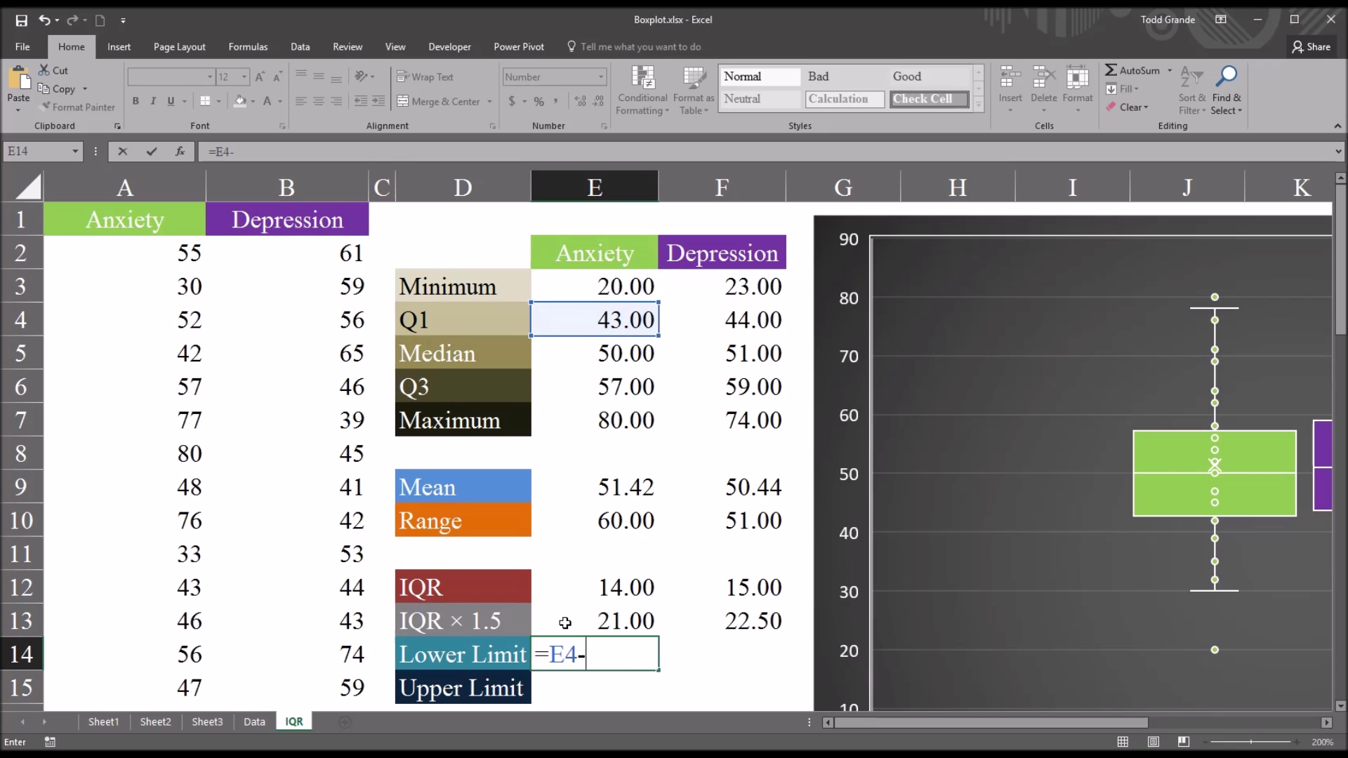
{"action": "left_click", "coordinate": [565, 622]}
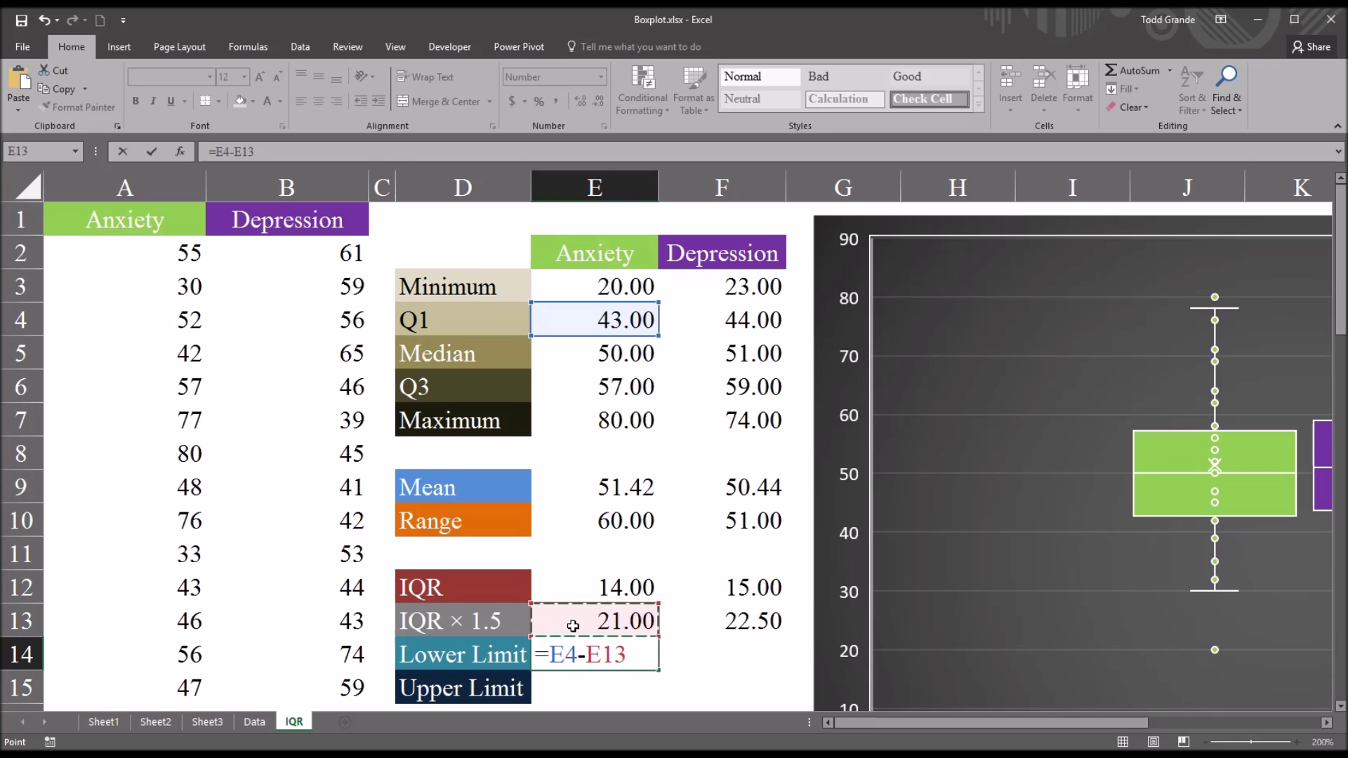
{"action": "key", "text": "Return"}
{"action": "left_click", "coordinate": [581, 657]}
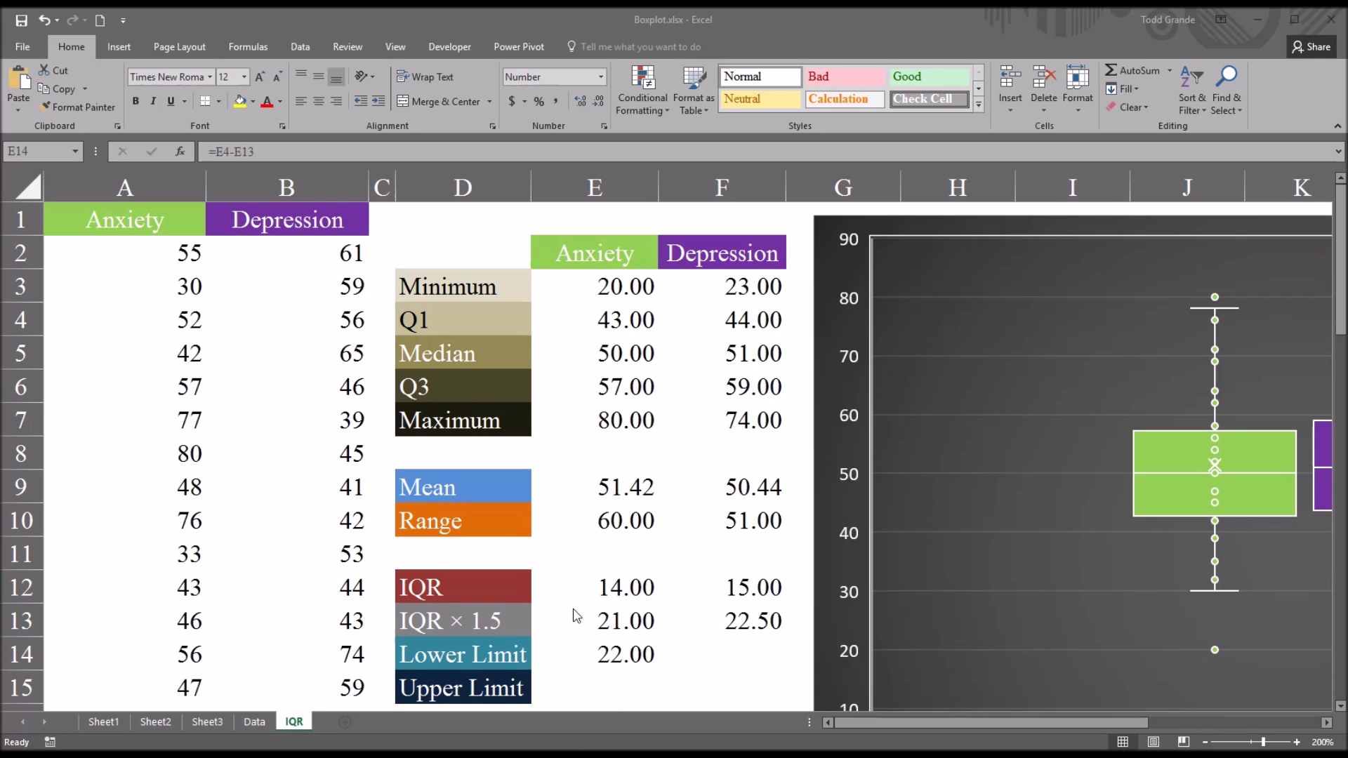
Calculate the Anxiety Upper Limit in E15 by adding IQR × 1.5 in E13 to Q3 in E6
{"action": "left_click", "coordinate": [611, 616]}
{"action": "left_click", "coordinate": [601, 614]}
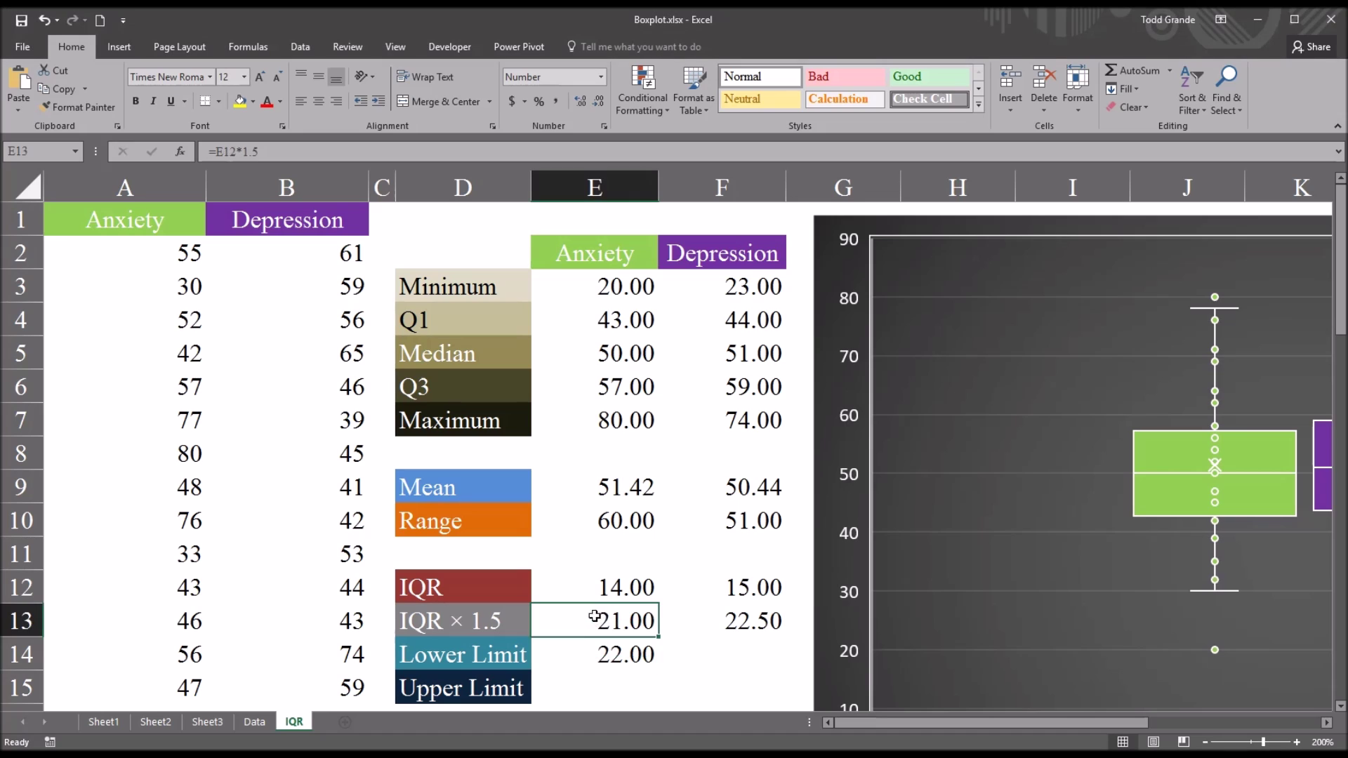
{"action": "left_click", "coordinate": [576, 379]}
{"action": "left_click", "coordinate": [574, 694]}
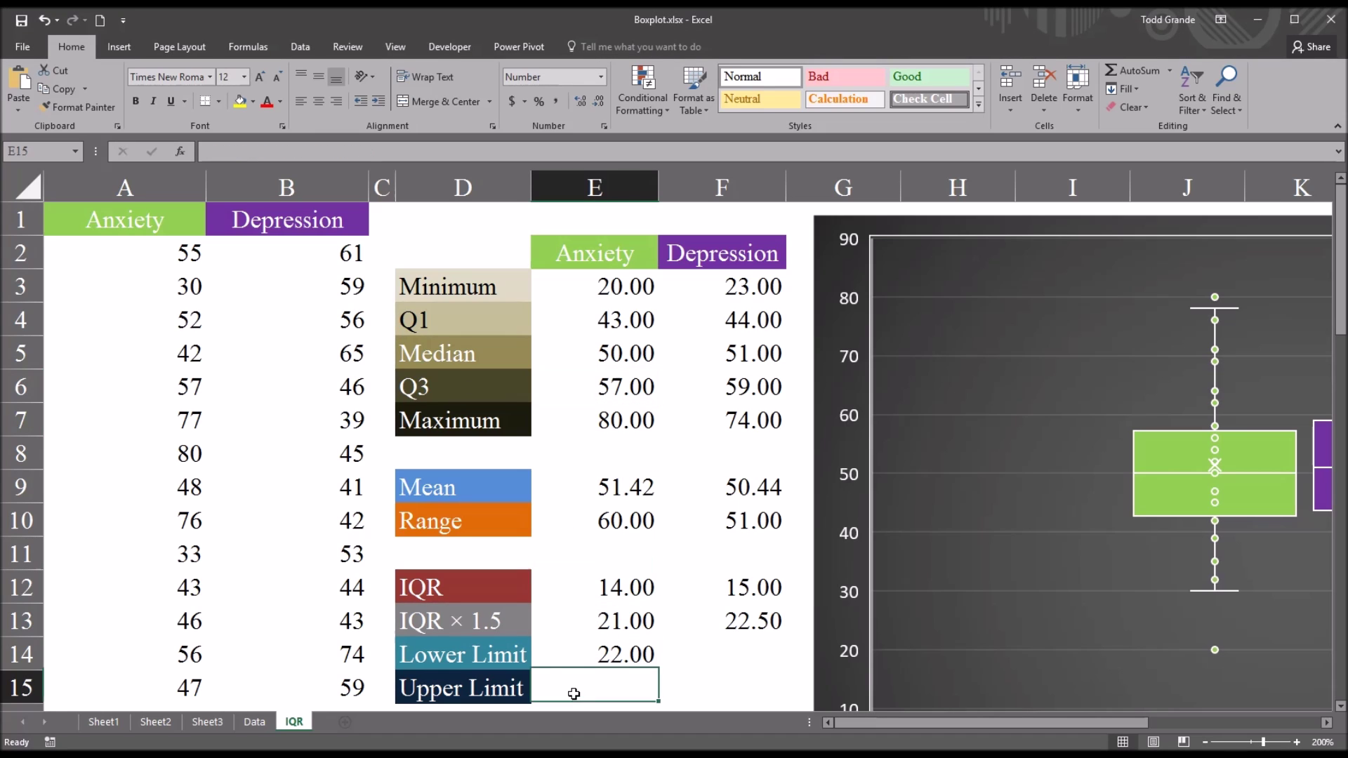
{"action": "type", "text": "="}
{"action": "left_click", "coordinate": [581, 384]}
{"action": "type", "text": "+"}
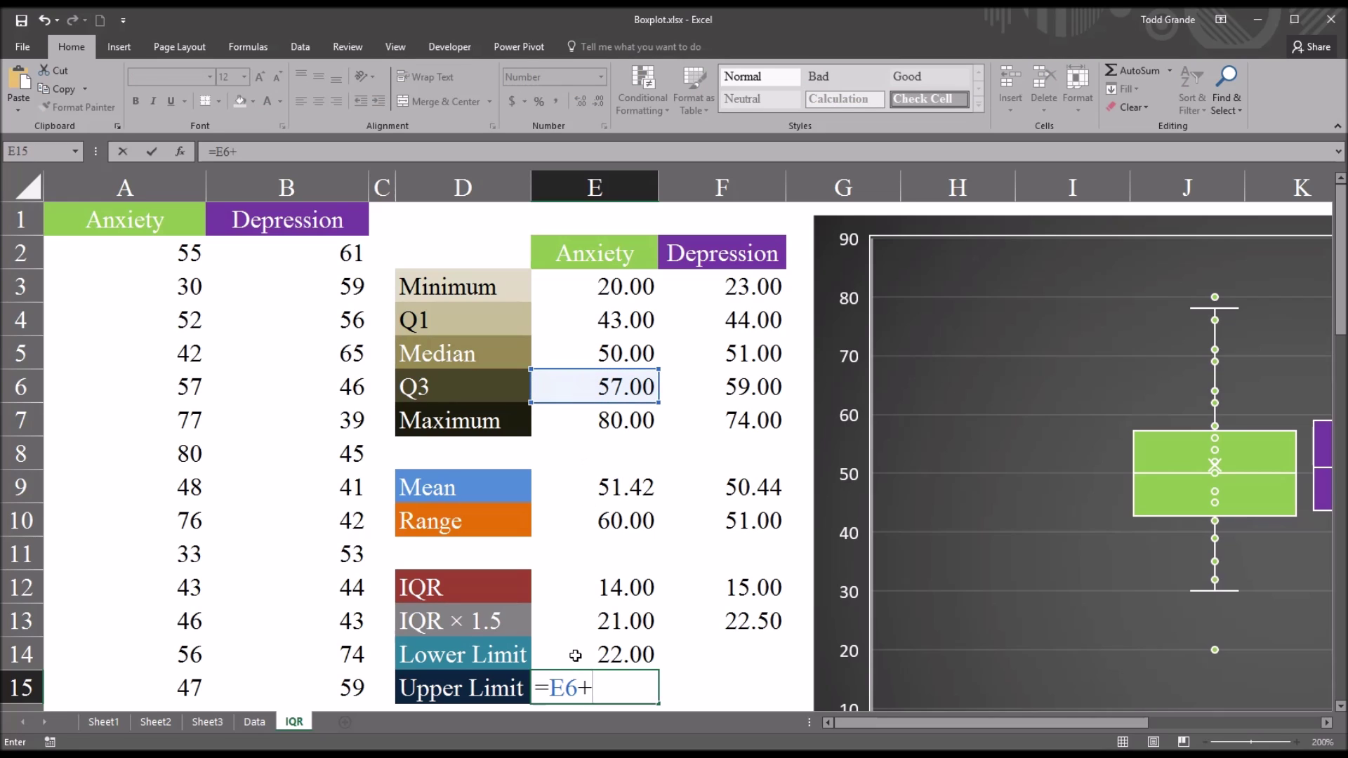
{"action": "left_click", "coordinate": [576, 626]}
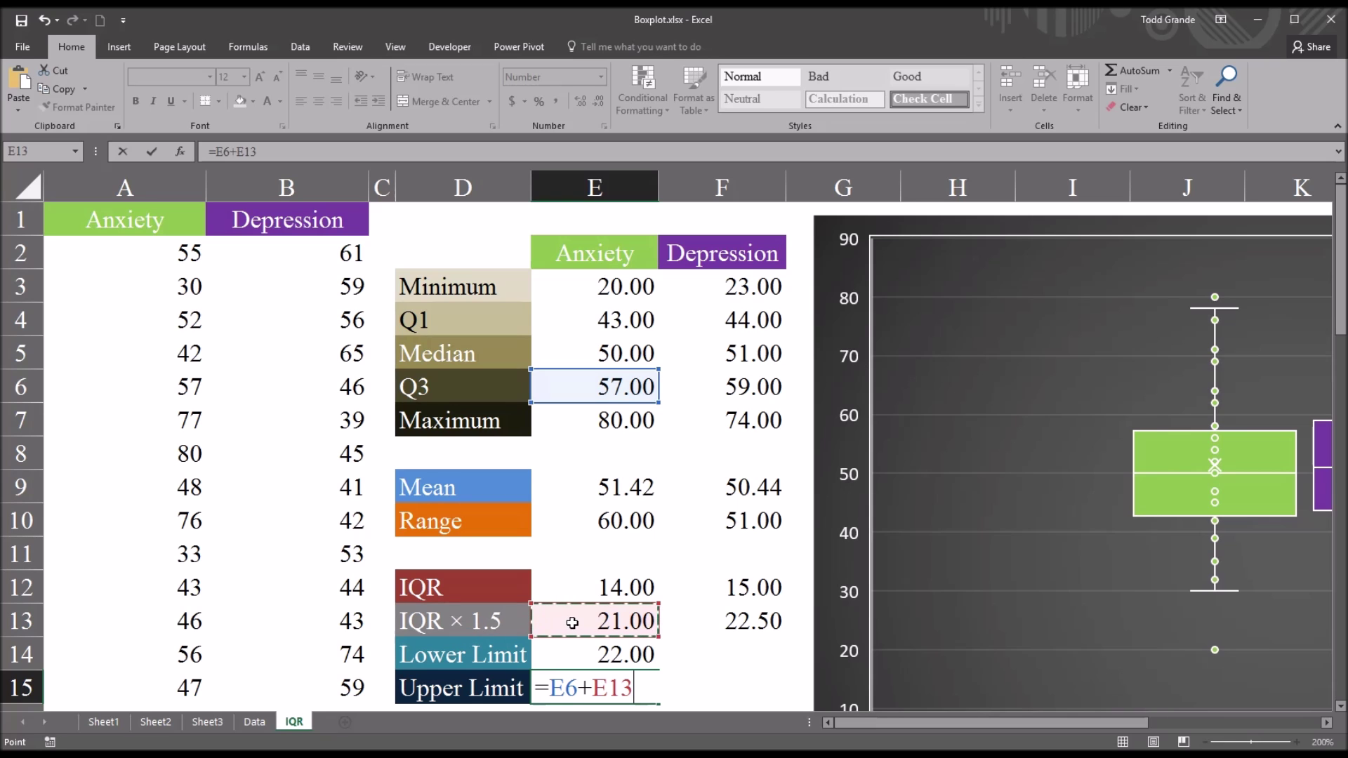
{"action": "key", "text": "Return"}
{"action": "left_click", "coordinate": [582, 653]}
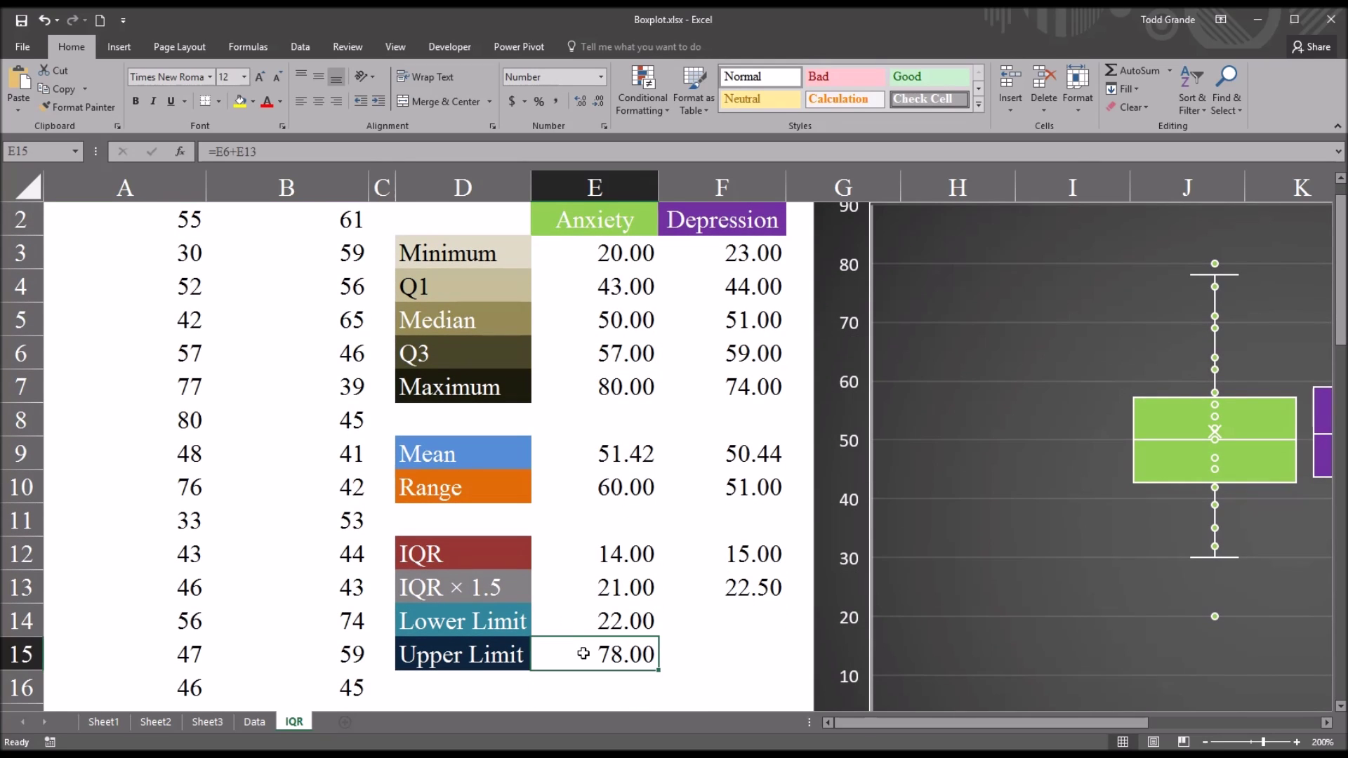
Review the Anxiety Lower Limit and Upper Limit results and formulas in E14 and E15
{"action": "left_click", "coordinate": [590, 625]}
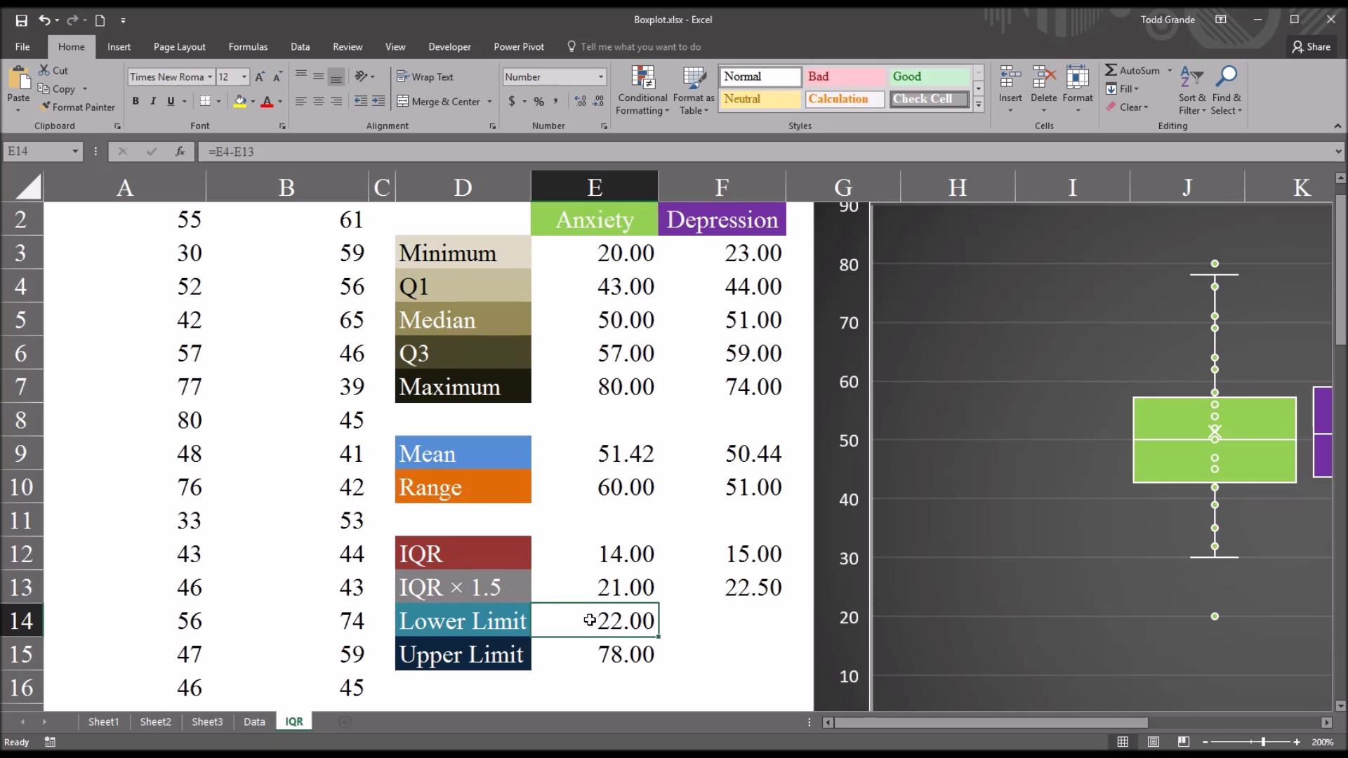
{"action": "left_click", "coordinate": [590, 655]}
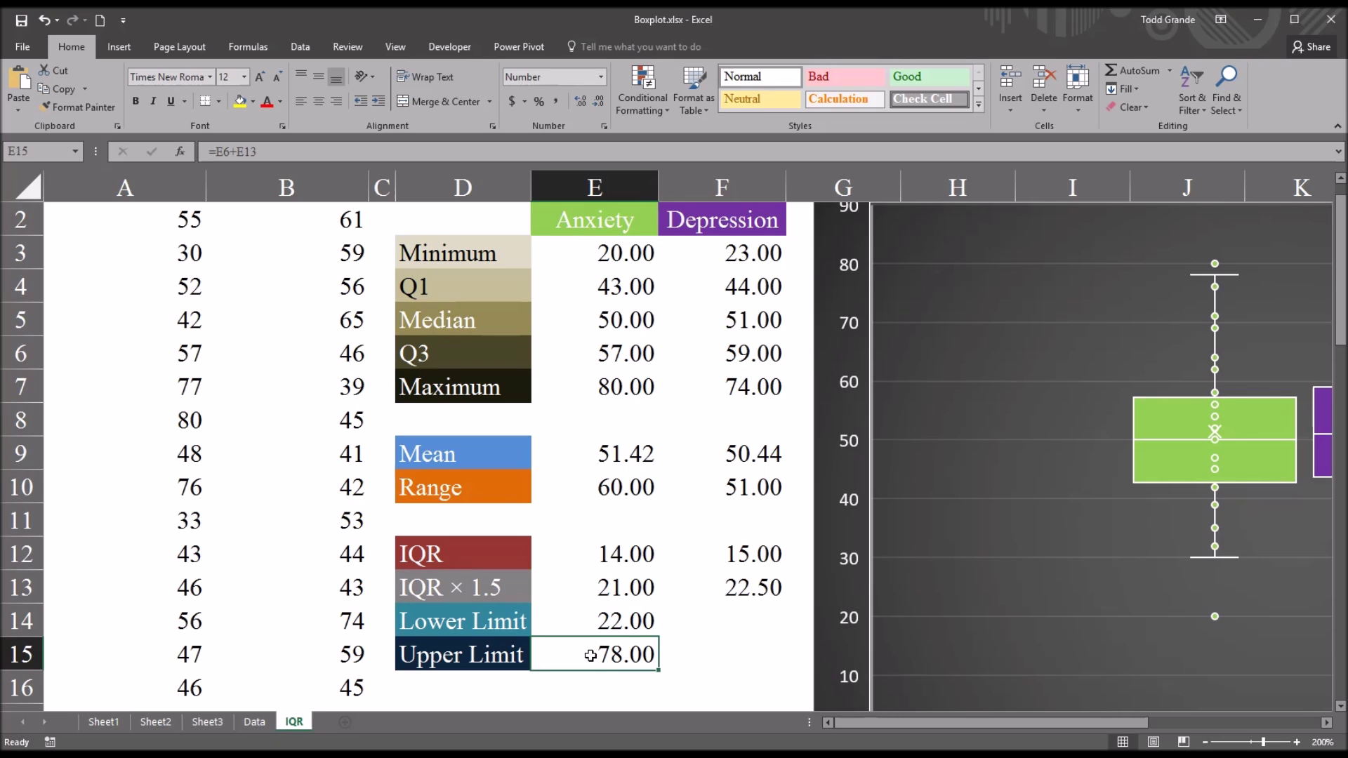
{"action": "left_click", "coordinate": [586, 623]}
{"action": "left_click", "coordinate": [583, 653]}
{"action": "left_click", "coordinate": [580, 622]}
{"action": "left_click", "coordinate": [583, 650]}
{"action": "left_click", "coordinate": [576, 625]}
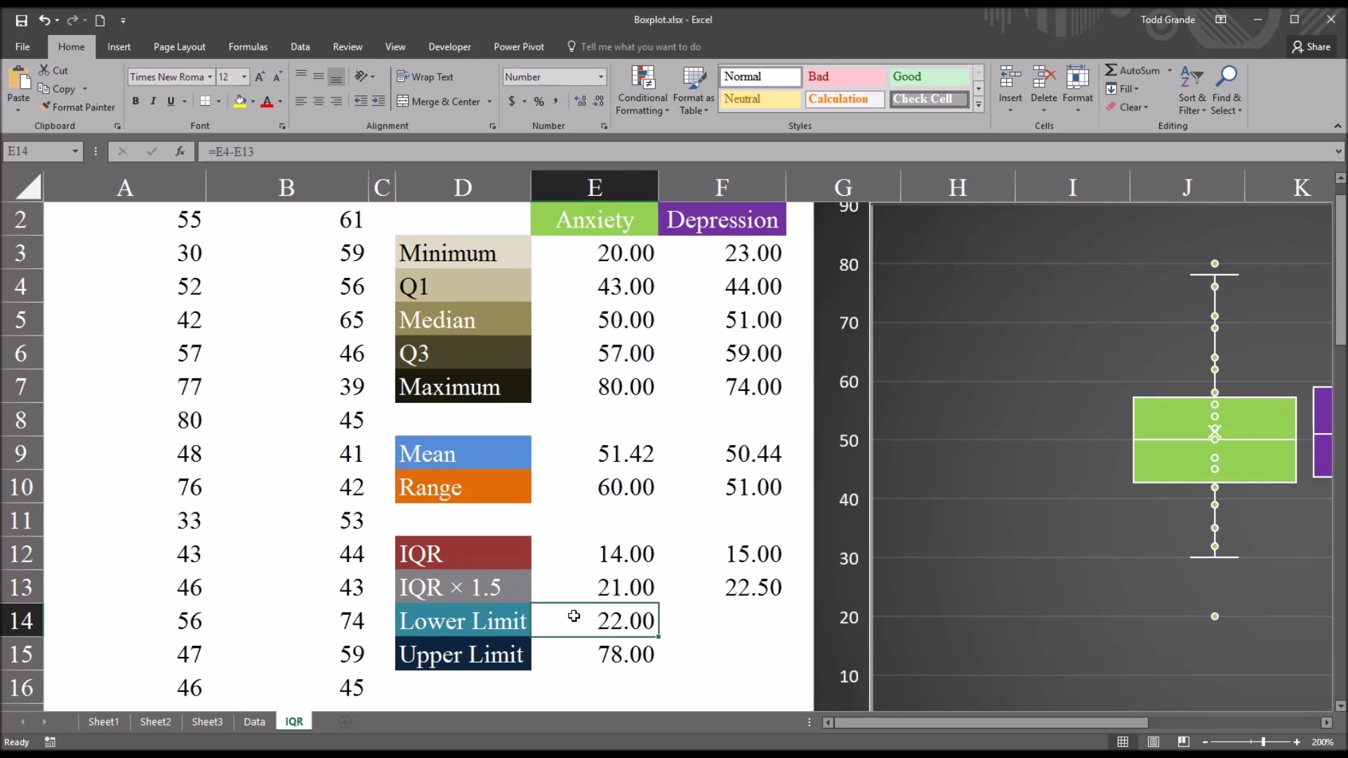
{"action": "left_click", "coordinate": [605, 658]}
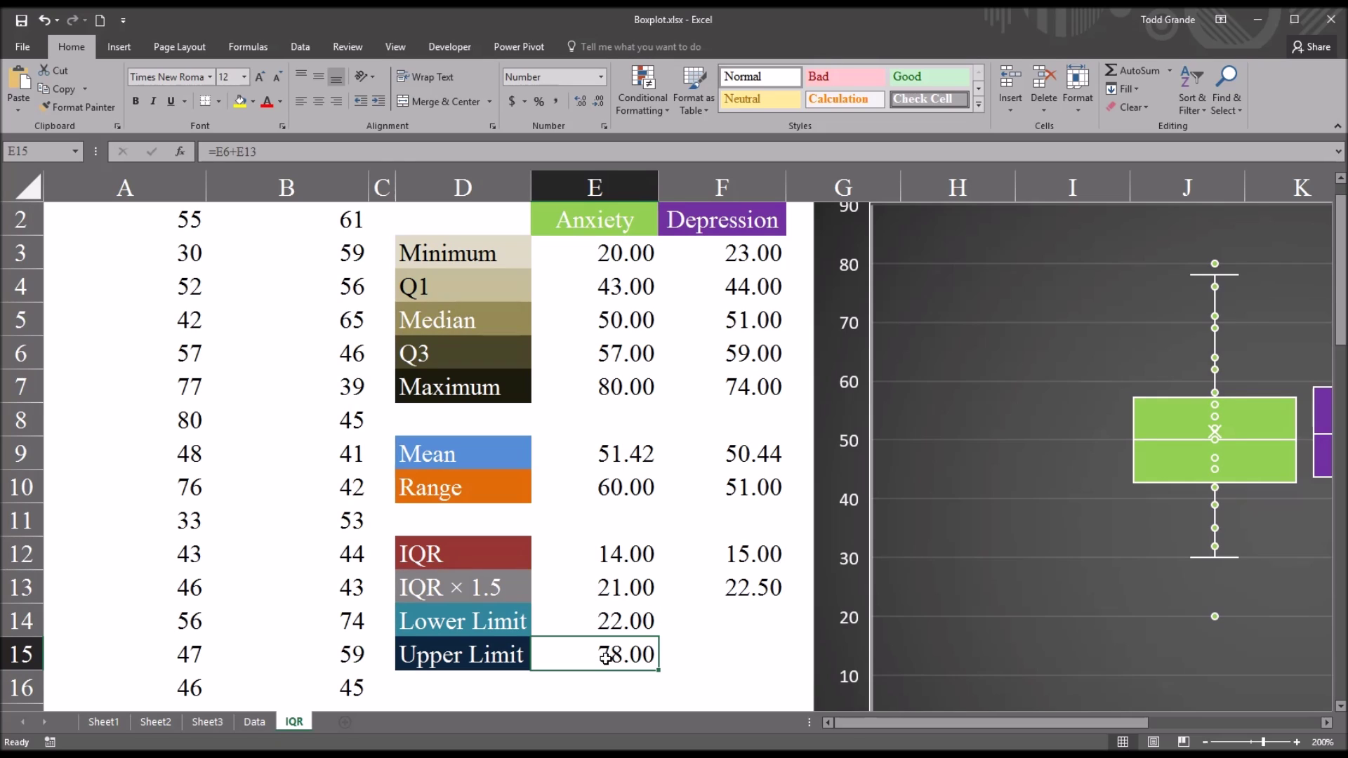
Copy the Anxiety limit formulas from E14:E15 to the Depression cells F14:F15 and check both copied formulas
{"action": "left_click_drag", "start_coordinate": [599, 620], "coordinate": [726, 667]}
{"action": "left_click", "coordinate": [698, 627]}
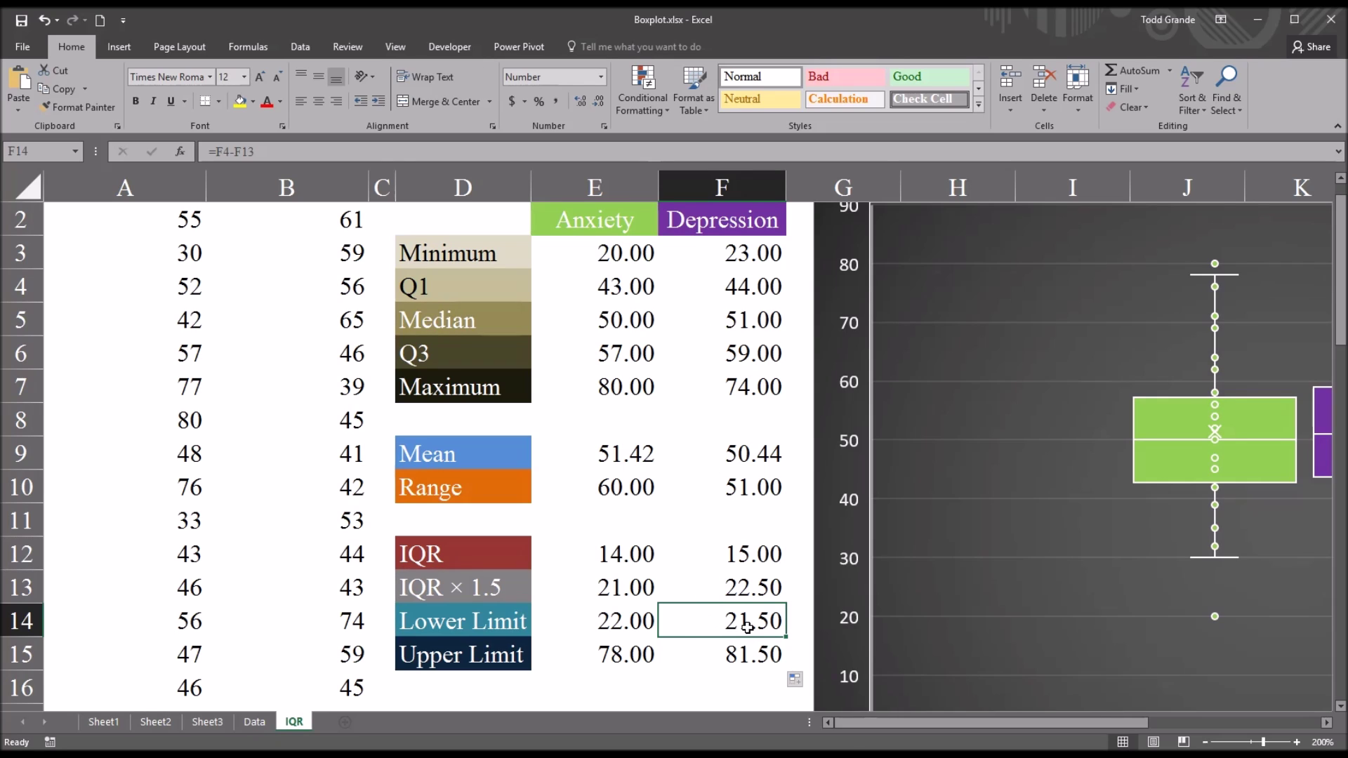
{"action": "left_click", "coordinate": [720, 660]}
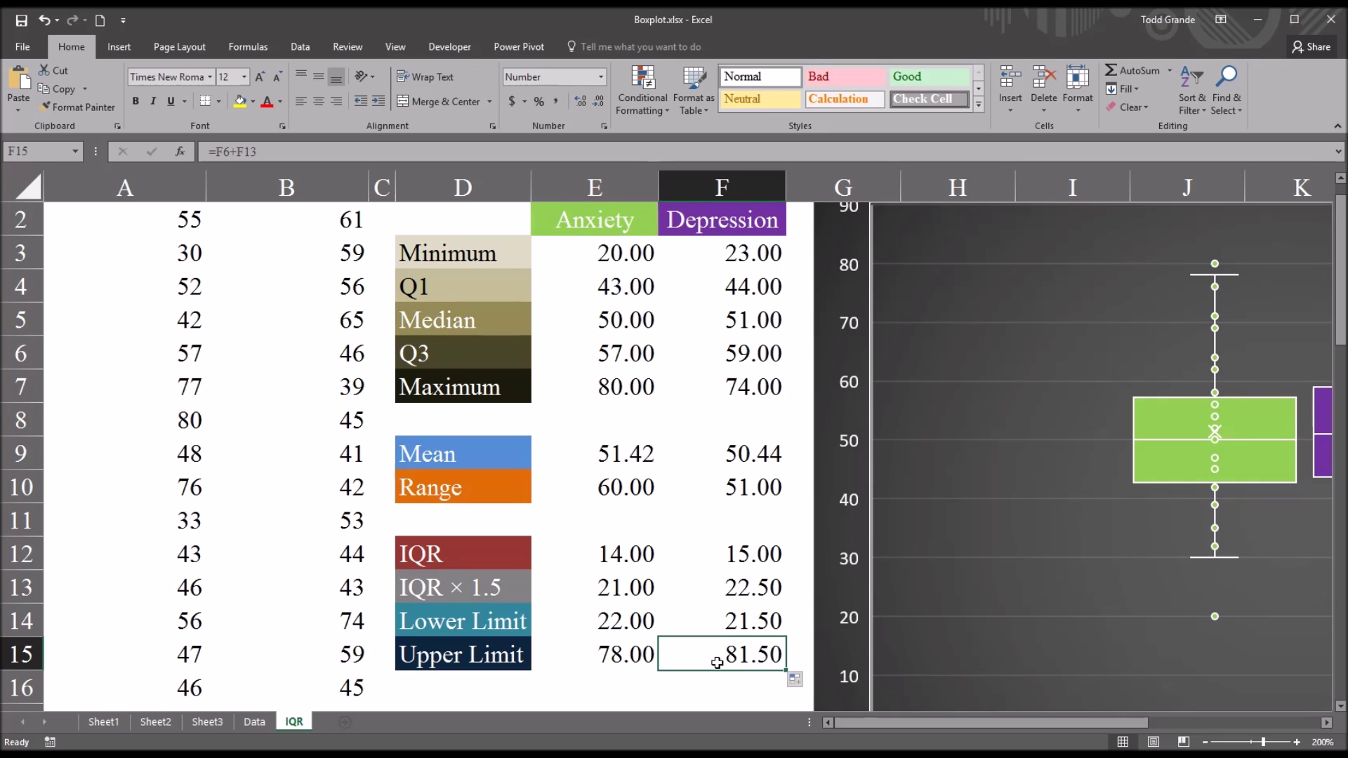
Compare the Anxiety boxplot's upper whisker and the point above it with the Upper Limit in E15
{"action": "key", "text": "alt+Tab"}
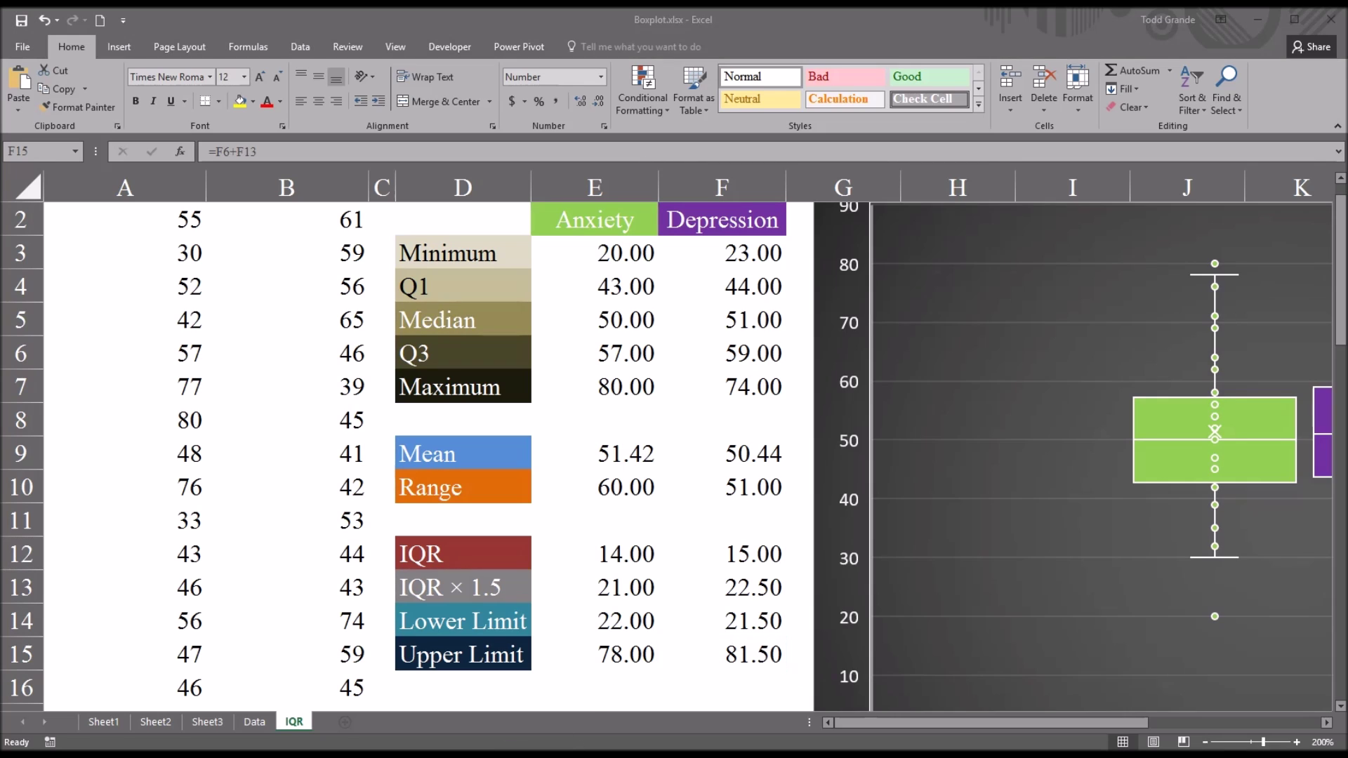
{"action": "left_click_drag", "start_coordinate": [938, 719], "coordinate": [1023, 720]}
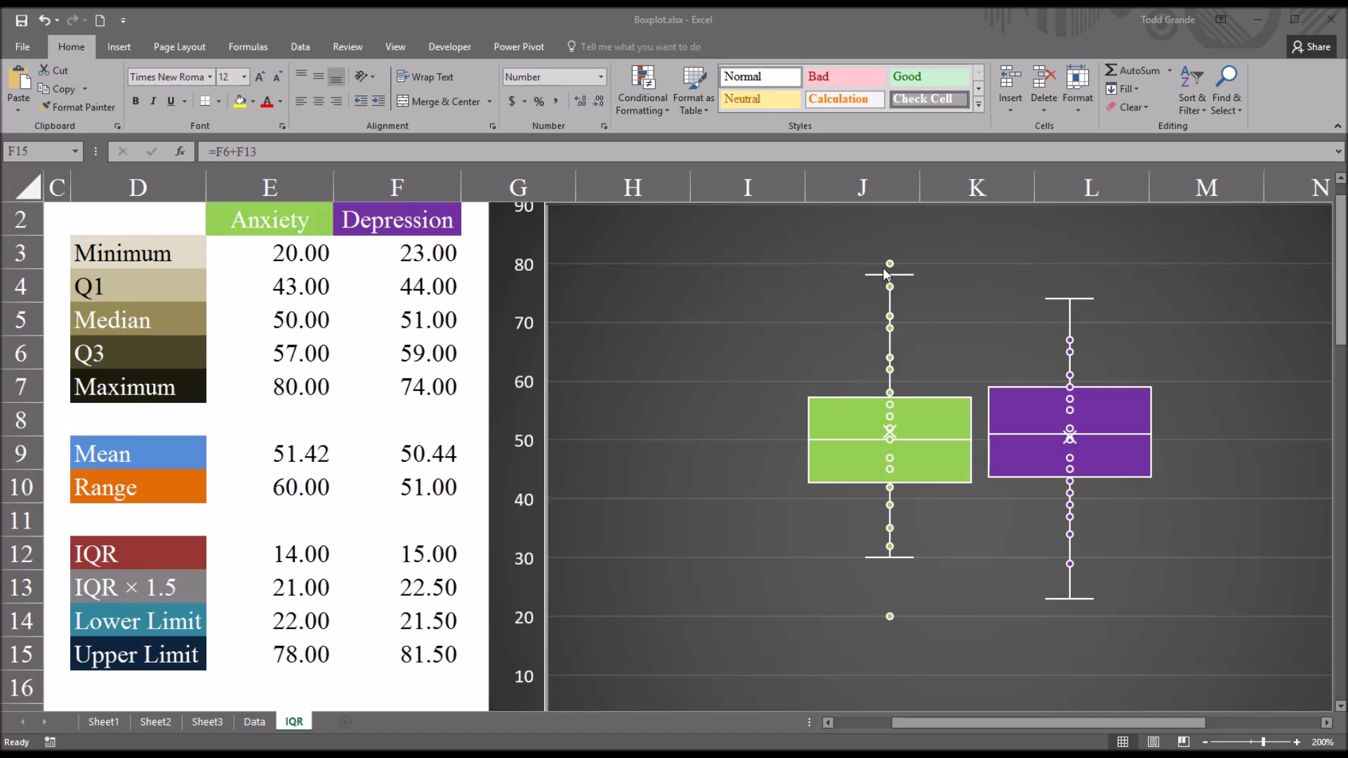
{"action": "mouse_move", "coordinate": [890, 265]}
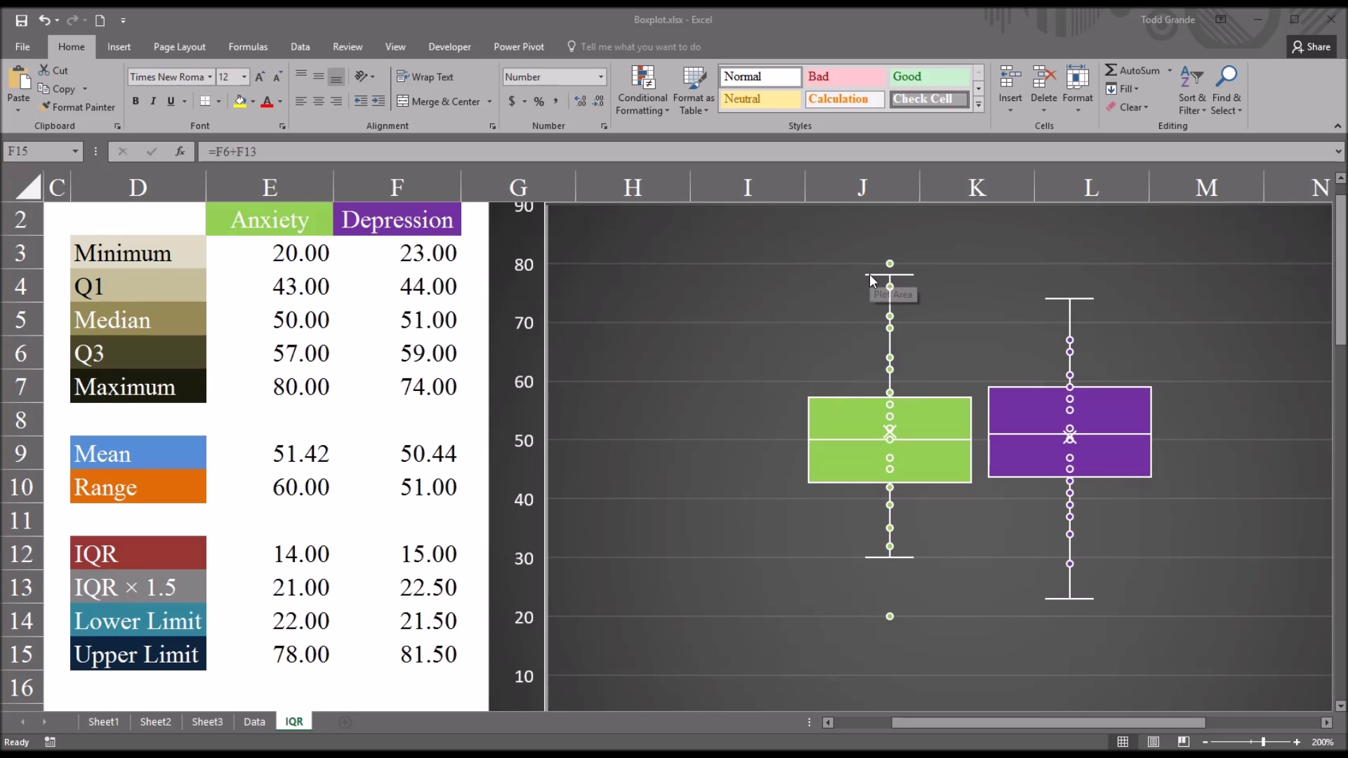
{"action": "key", "text": "alt+Tab"}
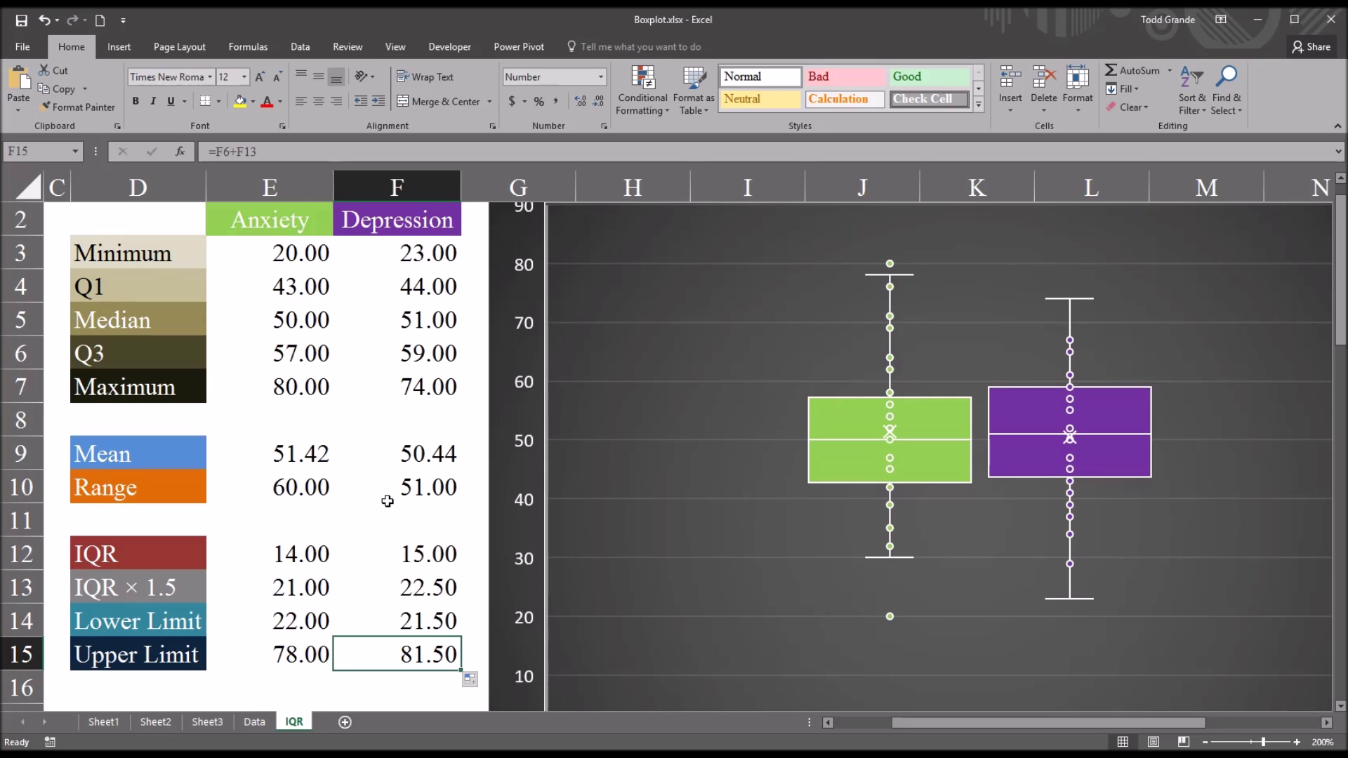
{"action": "left_click", "coordinate": [269, 664]}
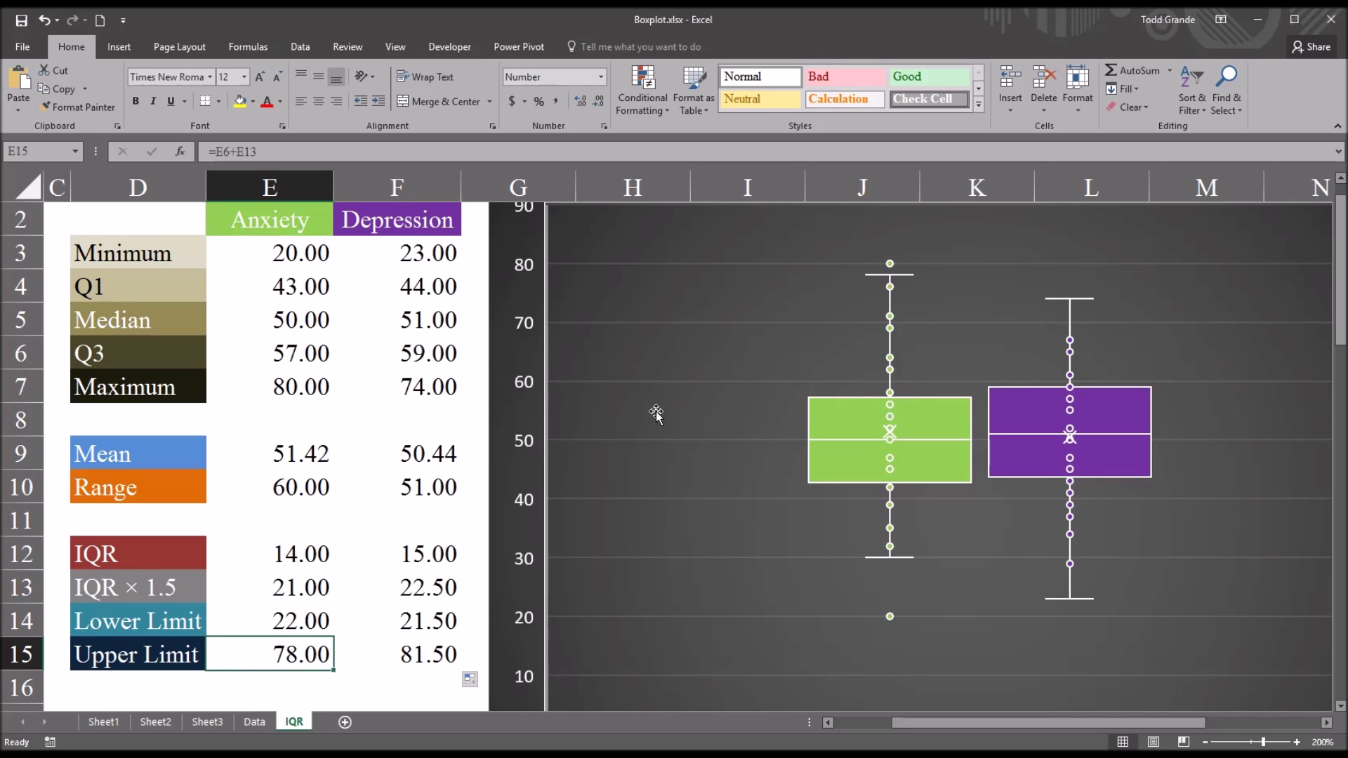
{"action": "mouse_move", "coordinate": [873, 278]}
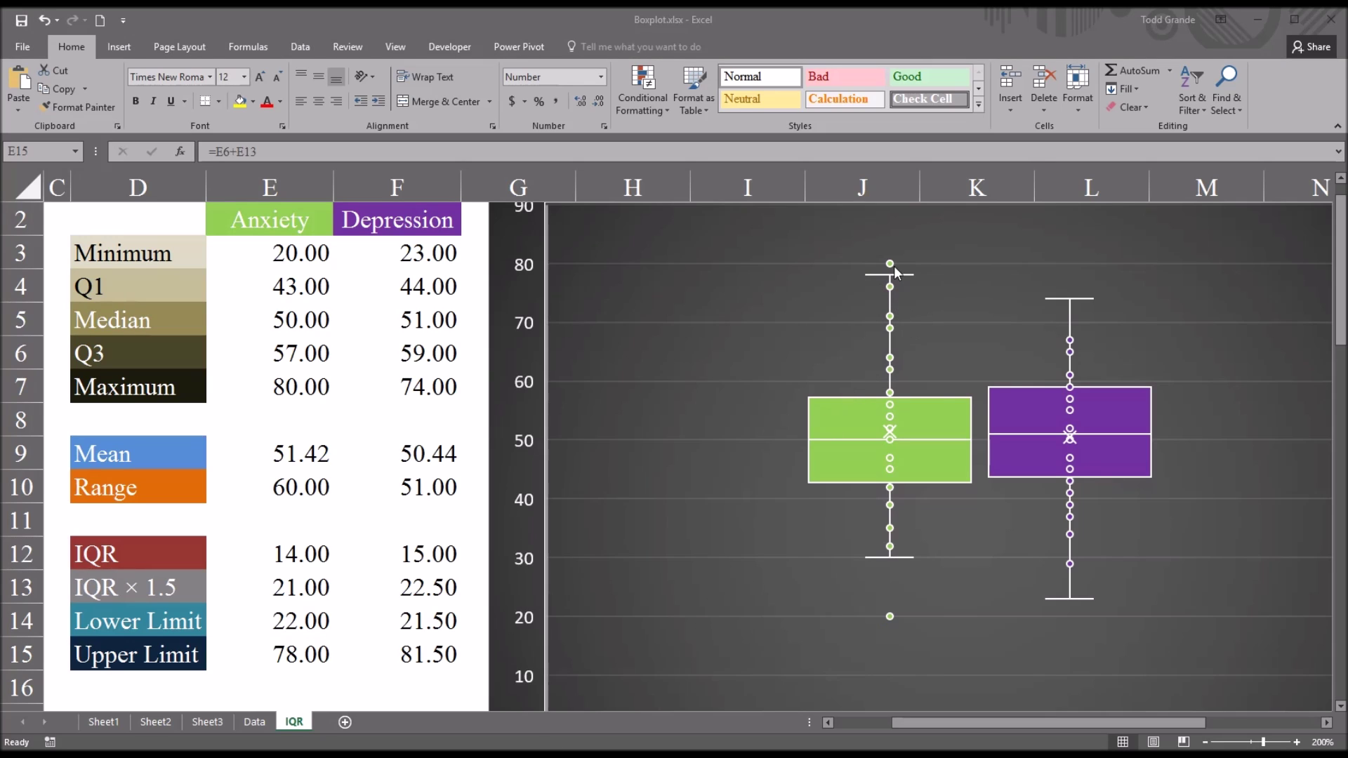
Examine the Anxiety box, lower whisker, low outlier and mean marker against the Lower Limit in E14 and the Mean in E9
{"action": "mouse_move", "coordinate": [834, 399]}
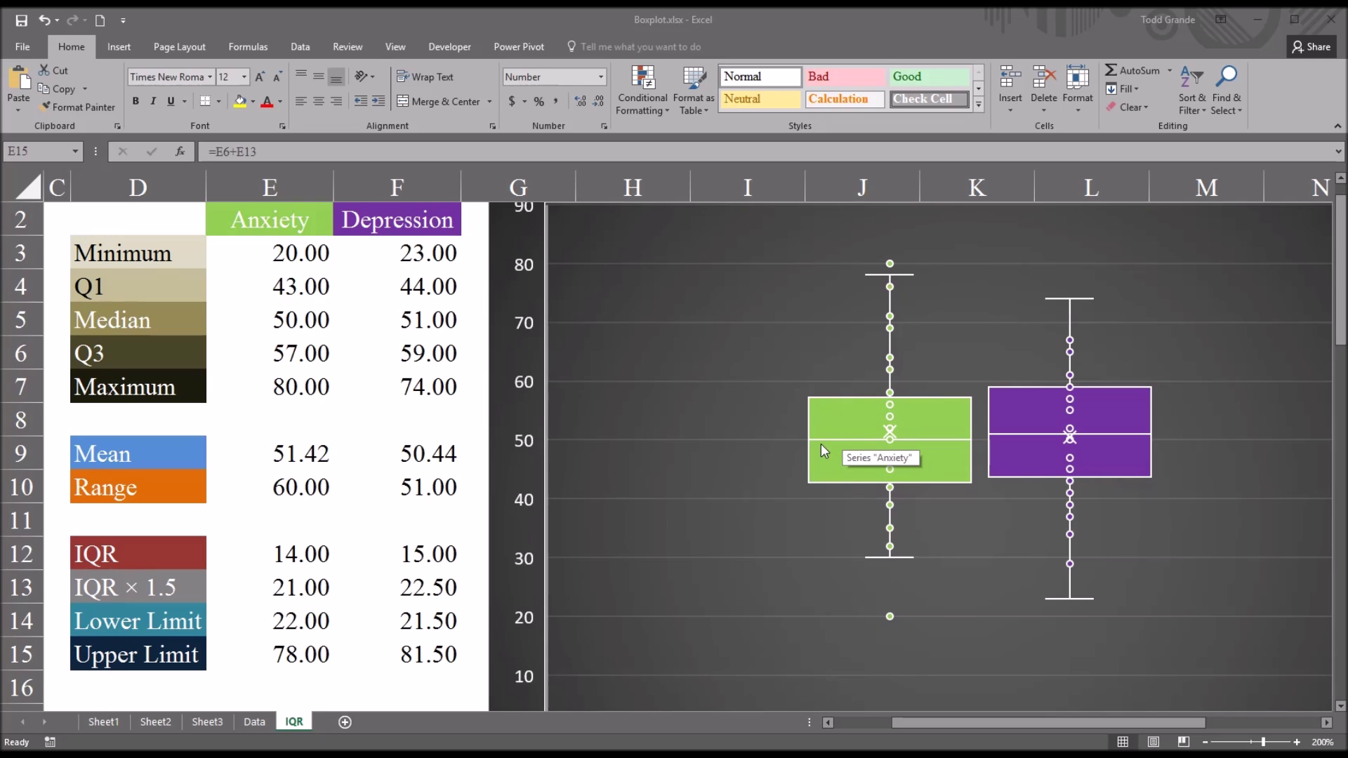
{"action": "mouse_move", "coordinate": [828, 442]}
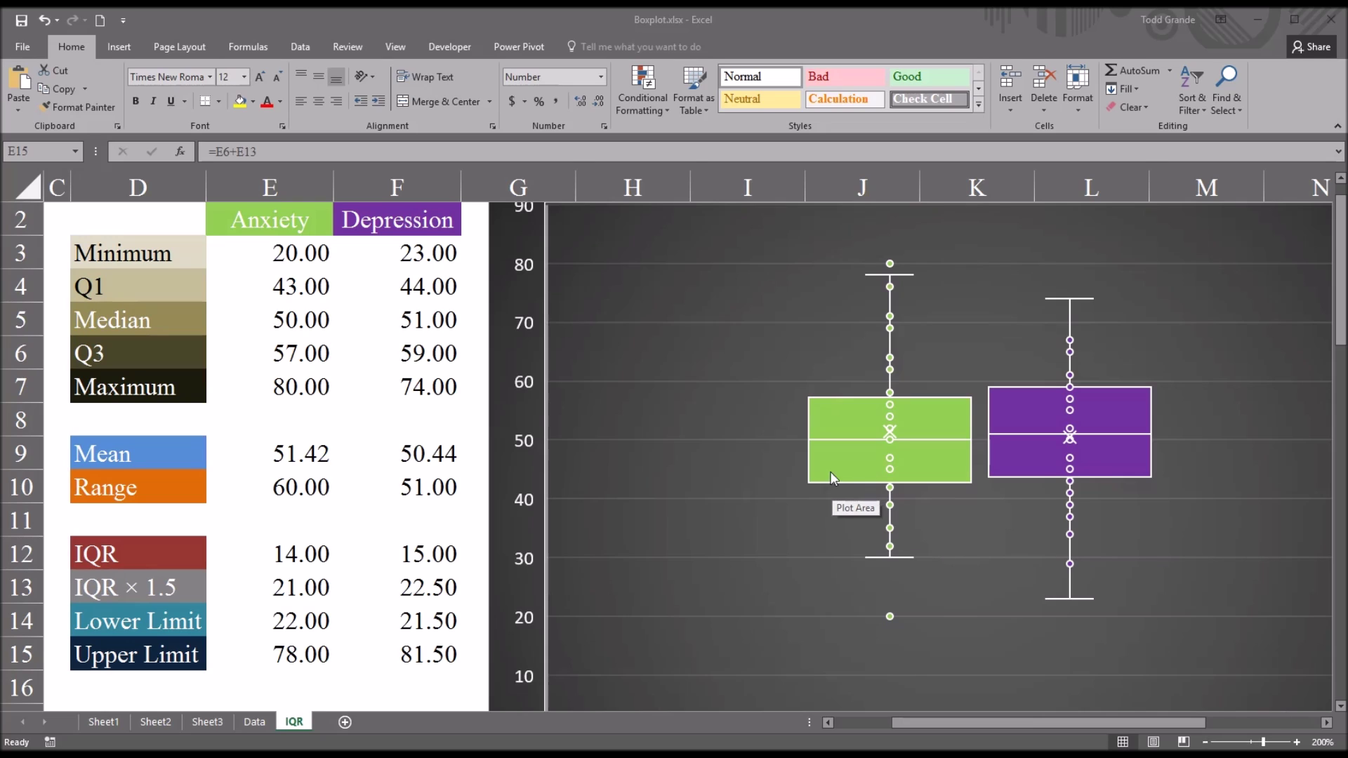
{"action": "mouse_move", "coordinate": [841, 486]}
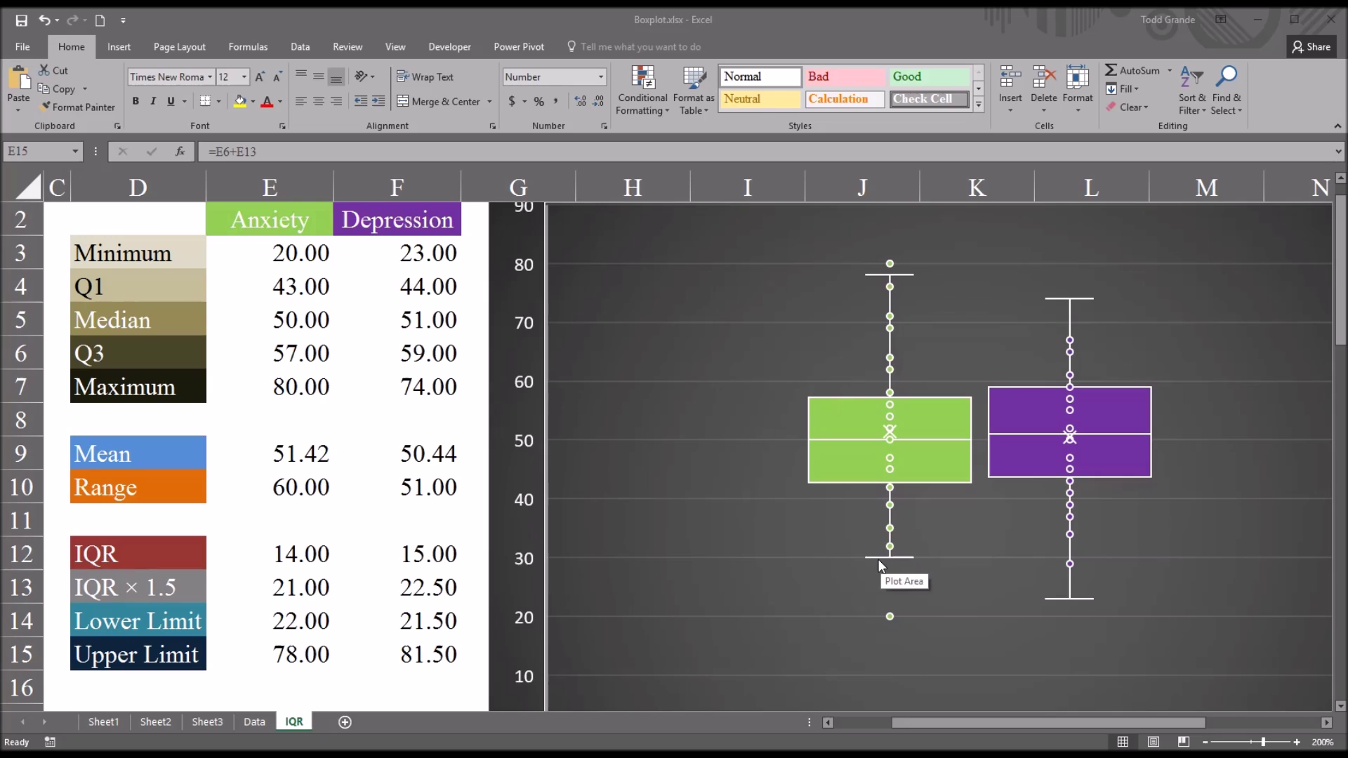
{"action": "mouse_move", "coordinate": [874, 557]}
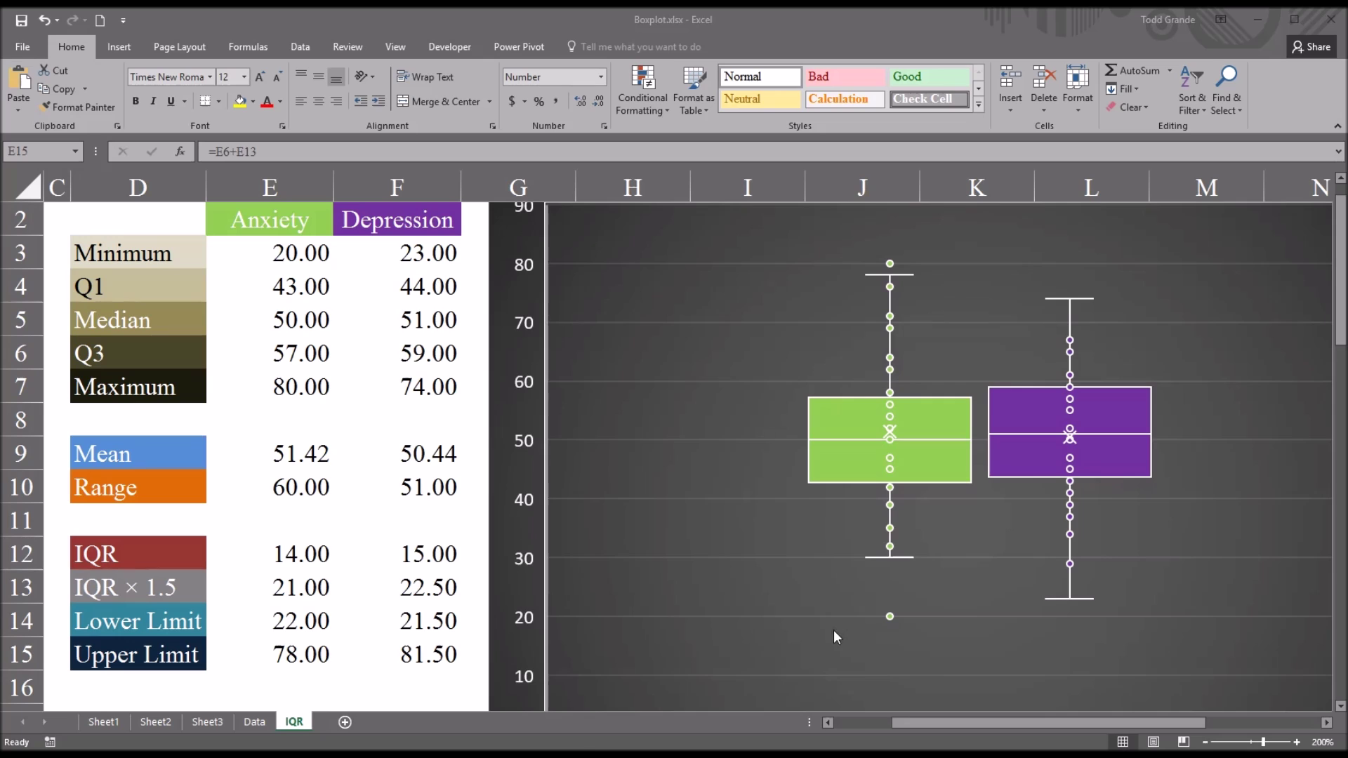
{"action": "left_click", "coordinate": [311, 621]}
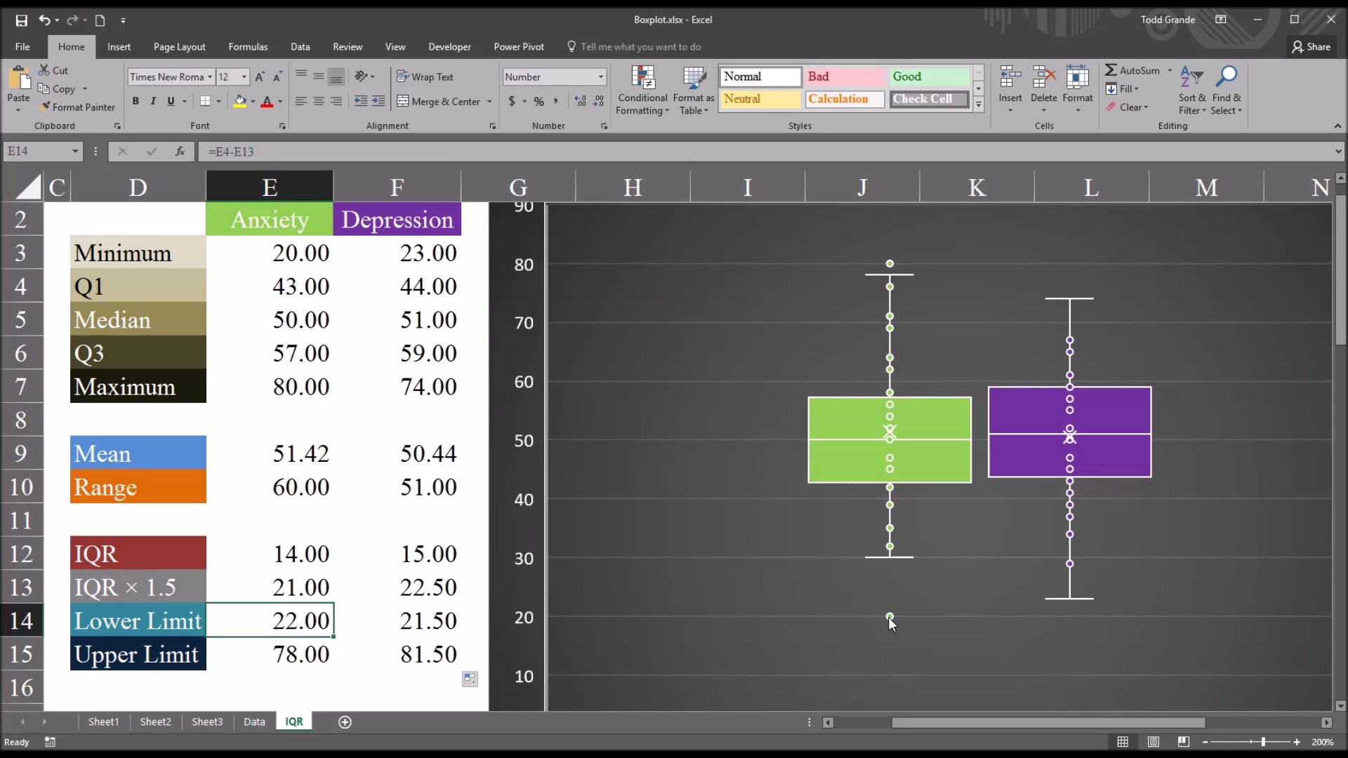
{"action": "mouse_move", "coordinate": [888, 617]}
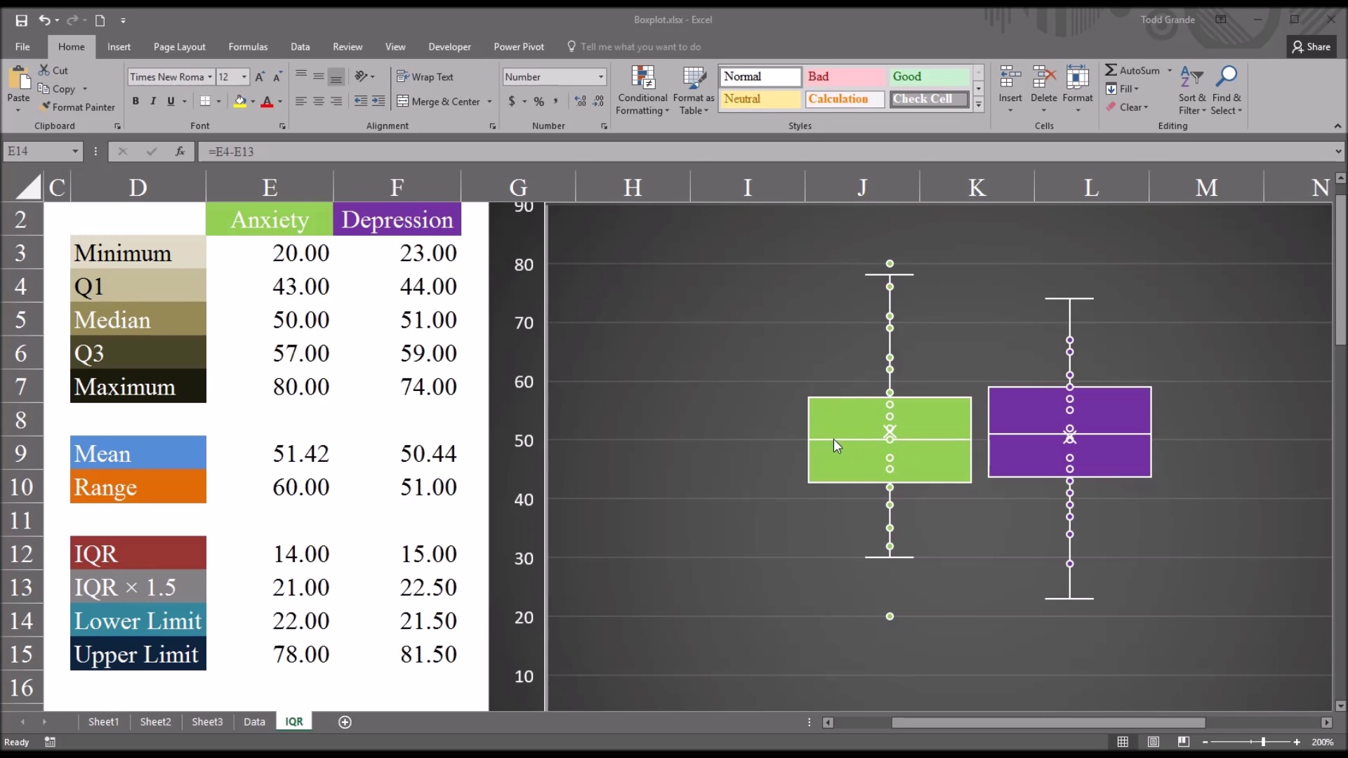
{"action": "mouse_move", "coordinate": [894, 430]}
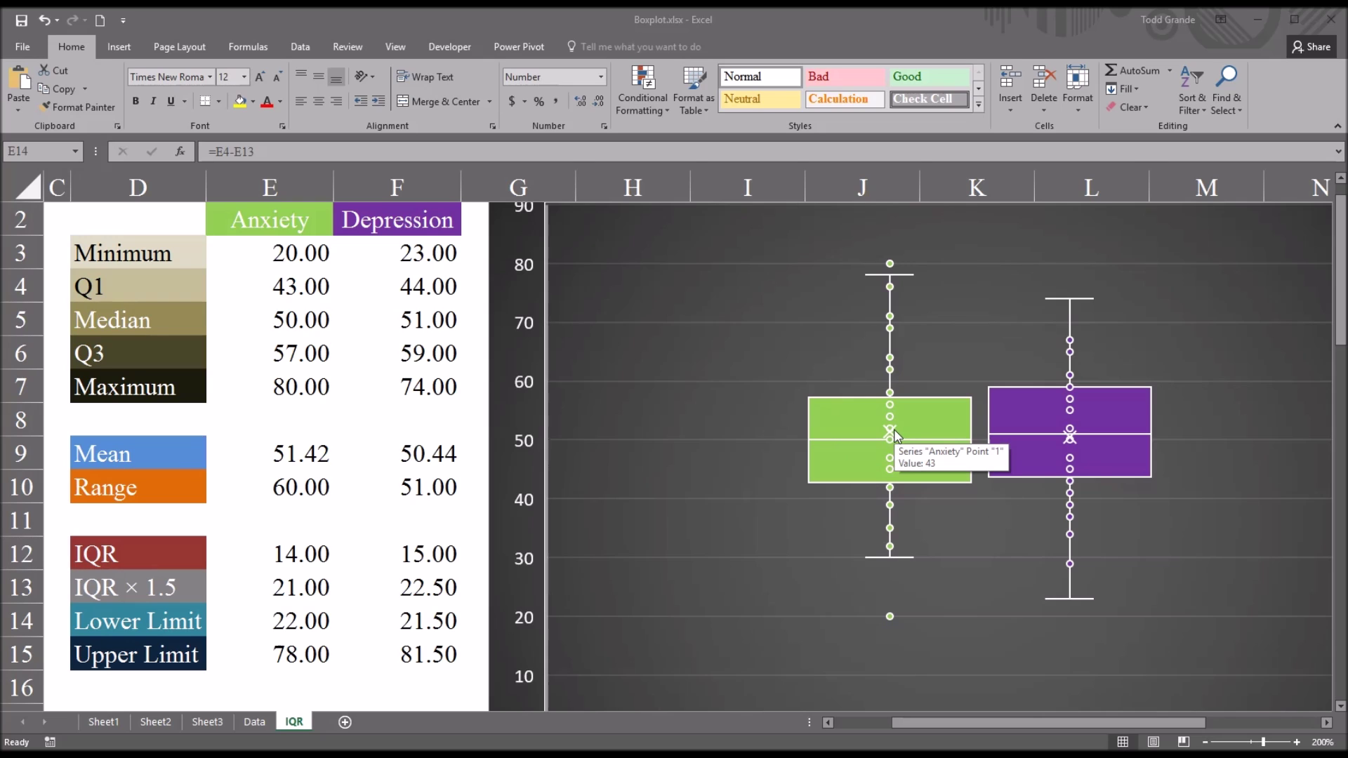
{"action": "left_click", "coordinate": [294, 459]}
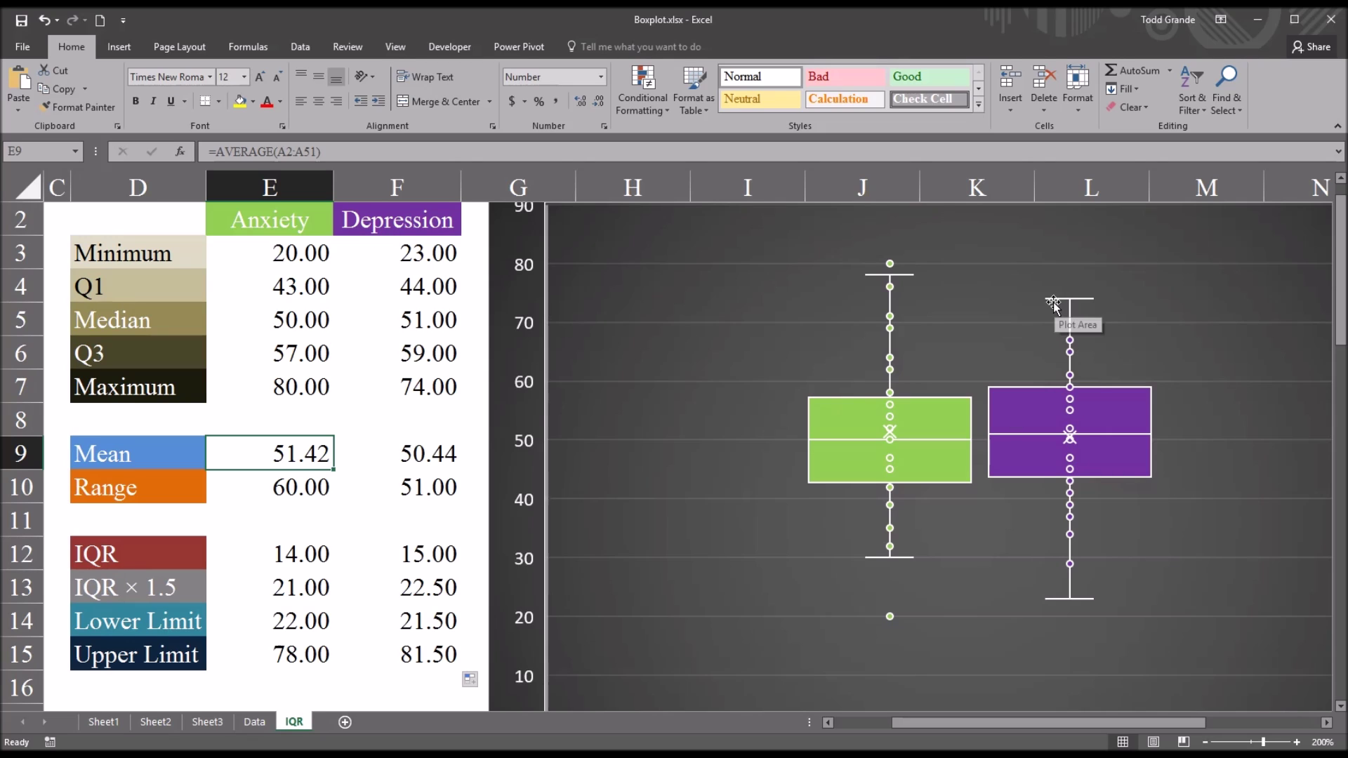
Compare the Depression boxplot's upper and lower whiskers with the Maximum in F7 and the Minimum in F3
{"action": "mouse_move", "coordinate": [1051, 298]}
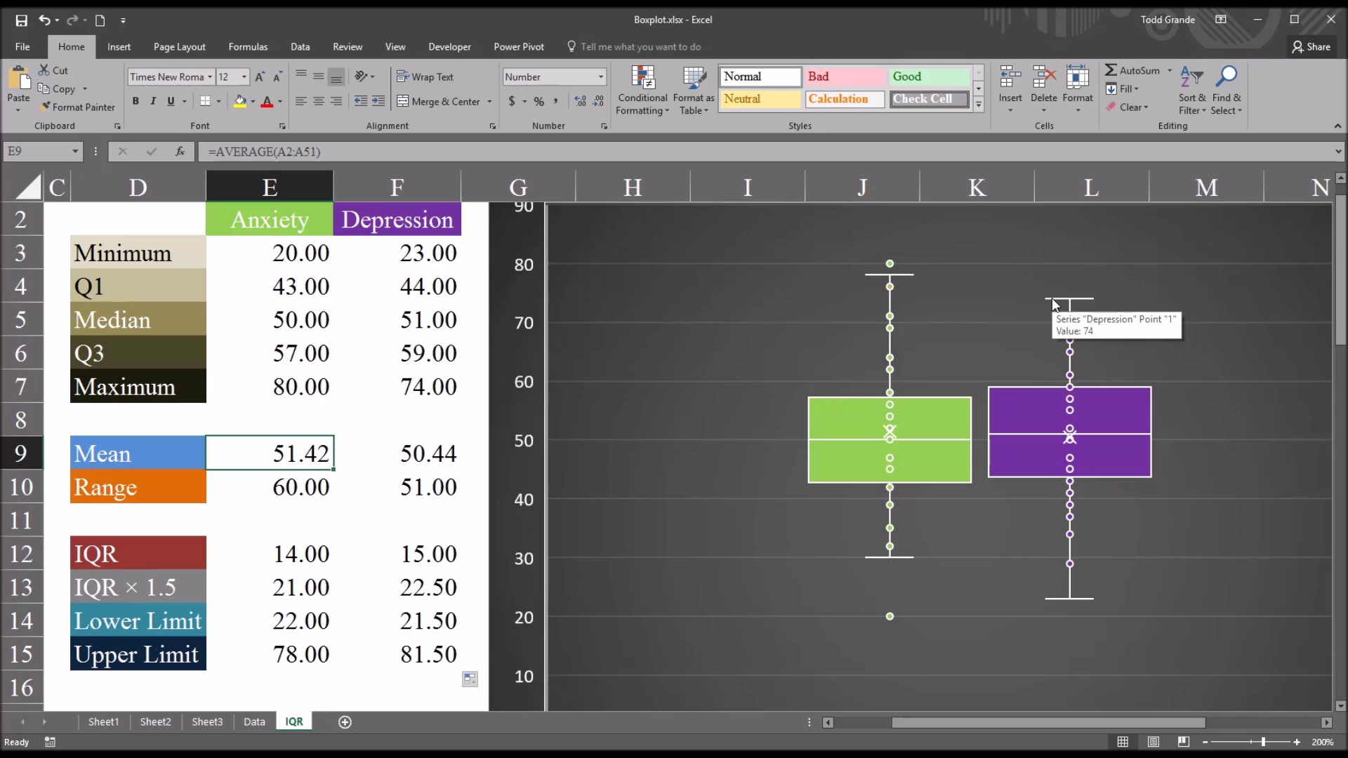
{"action": "left_click", "coordinate": [423, 391]}
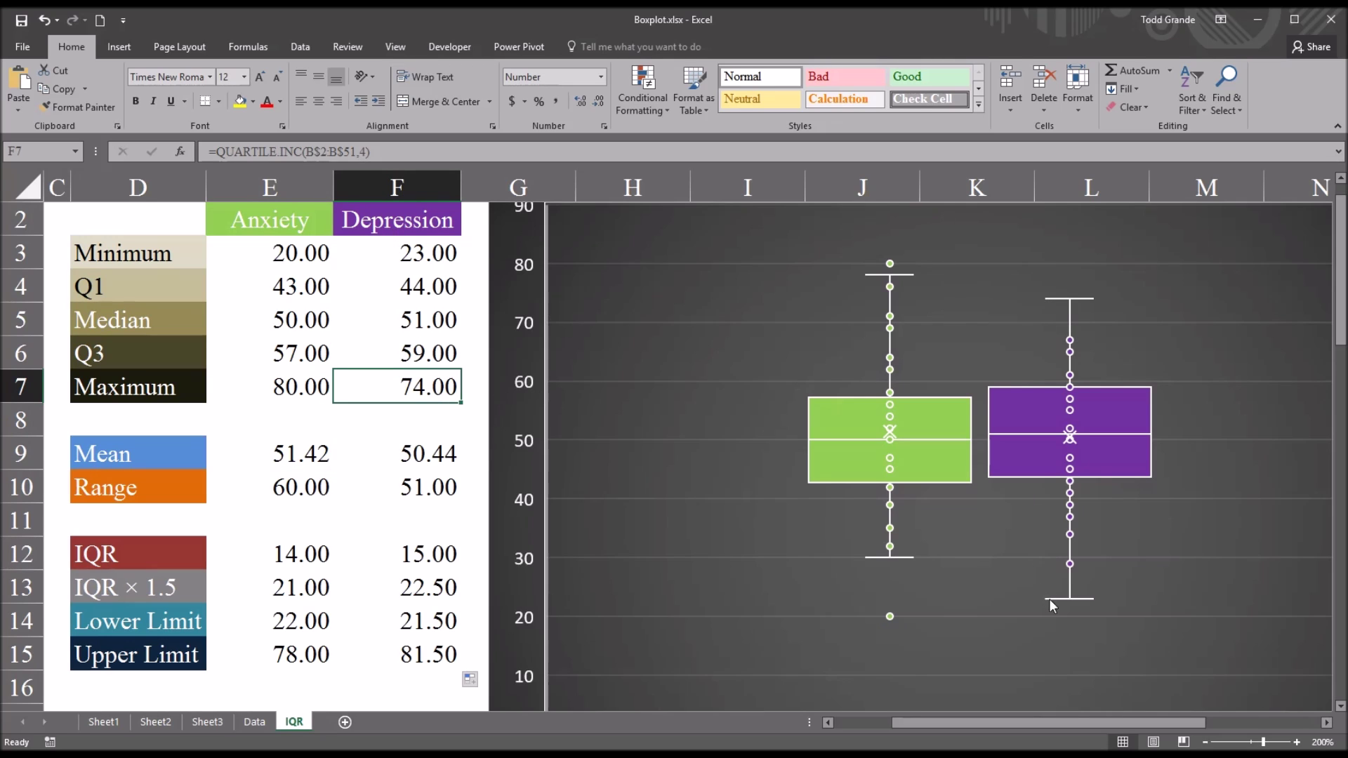
{"action": "mouse_move", "coordinate": [1053, 600]}
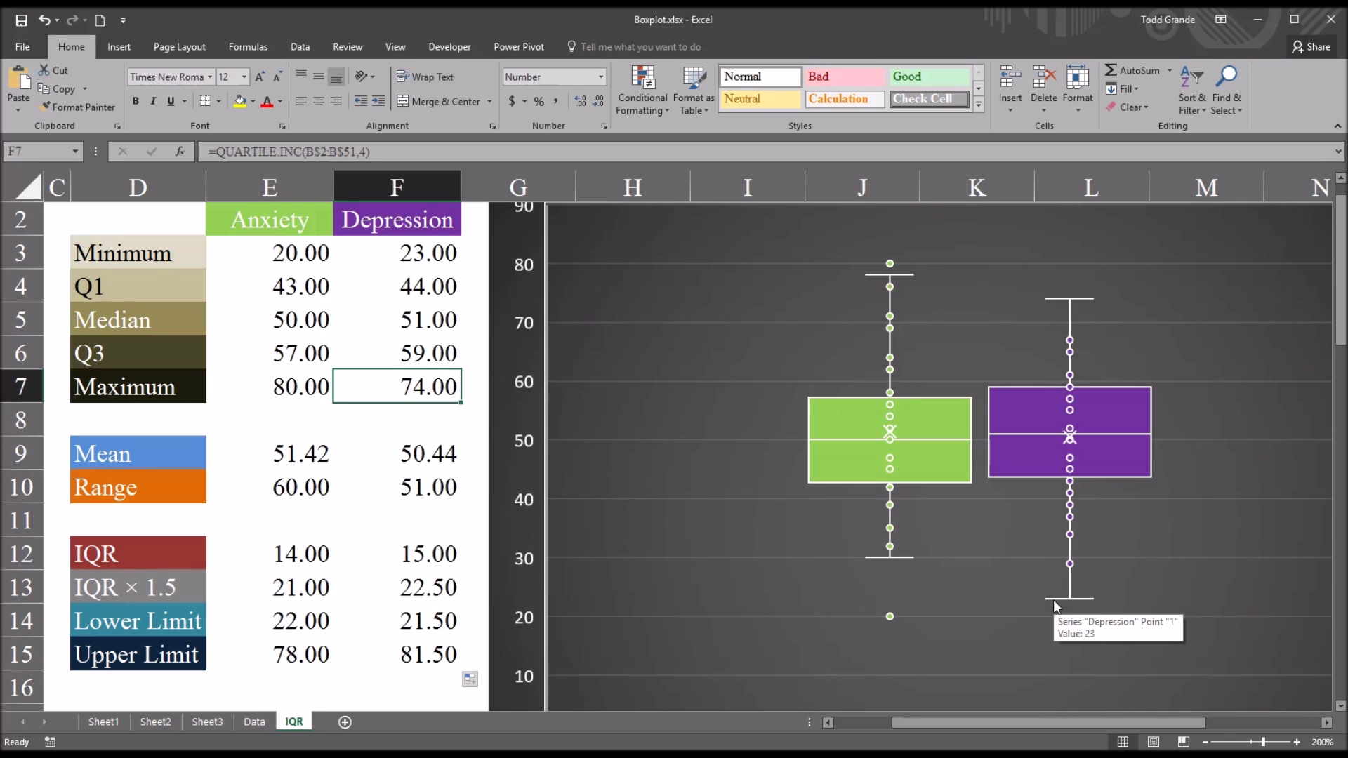
{"action": "left_click", "coordinate": [444, 256]}
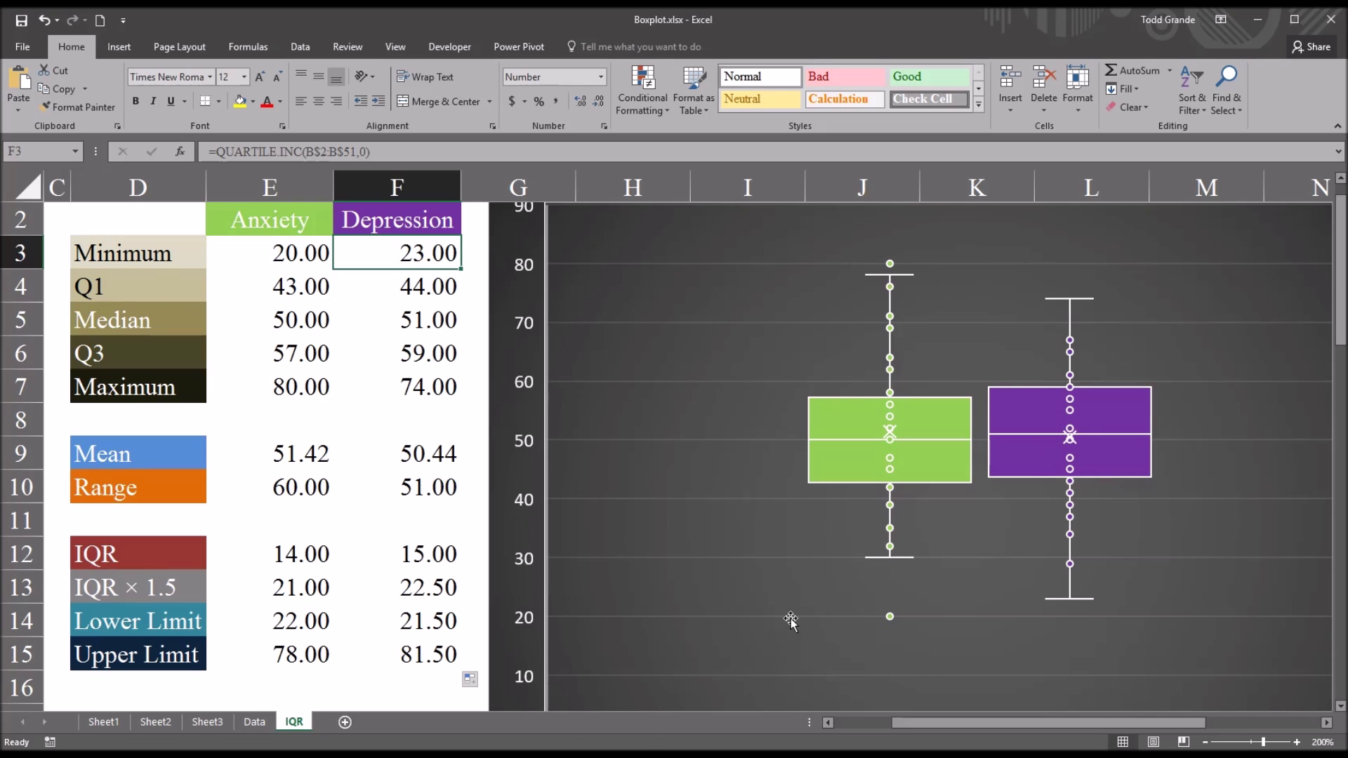
Examine the Depression box, median line and mean marker against the Mean in F9 and the IQR in F12
{"action": "key", "text": "alt+Tab"}
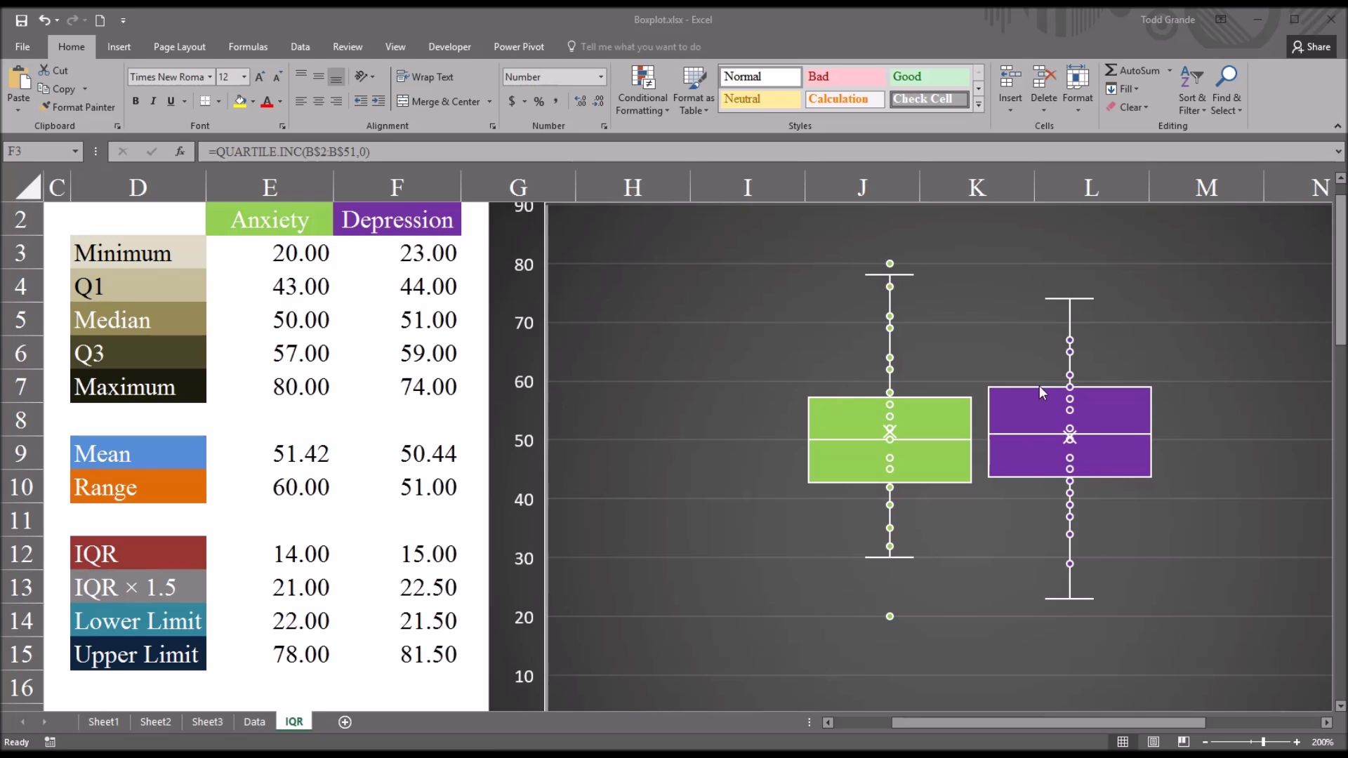
{"action": "mouse_move", "coordinate": [1055, 441]}
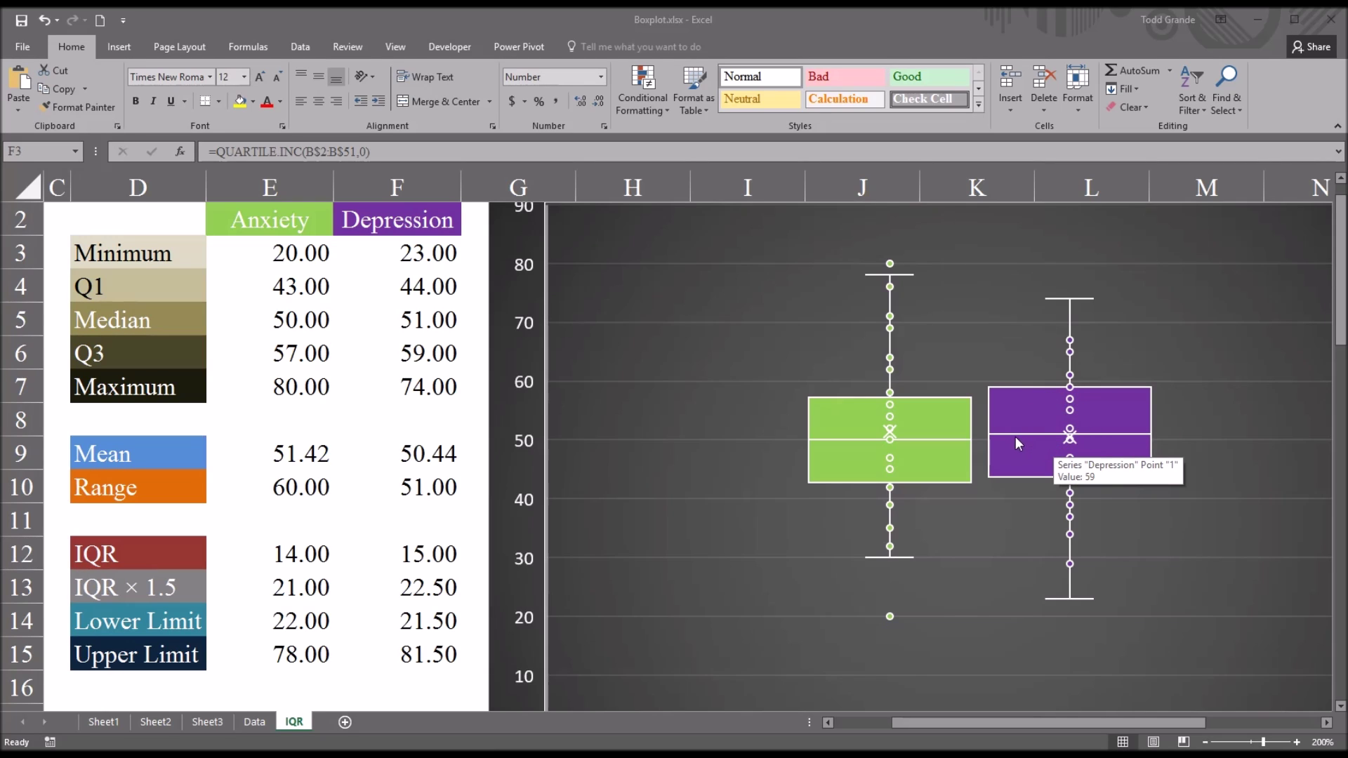
{"action": "mouse_move", "coordinate": [1107, 444]}
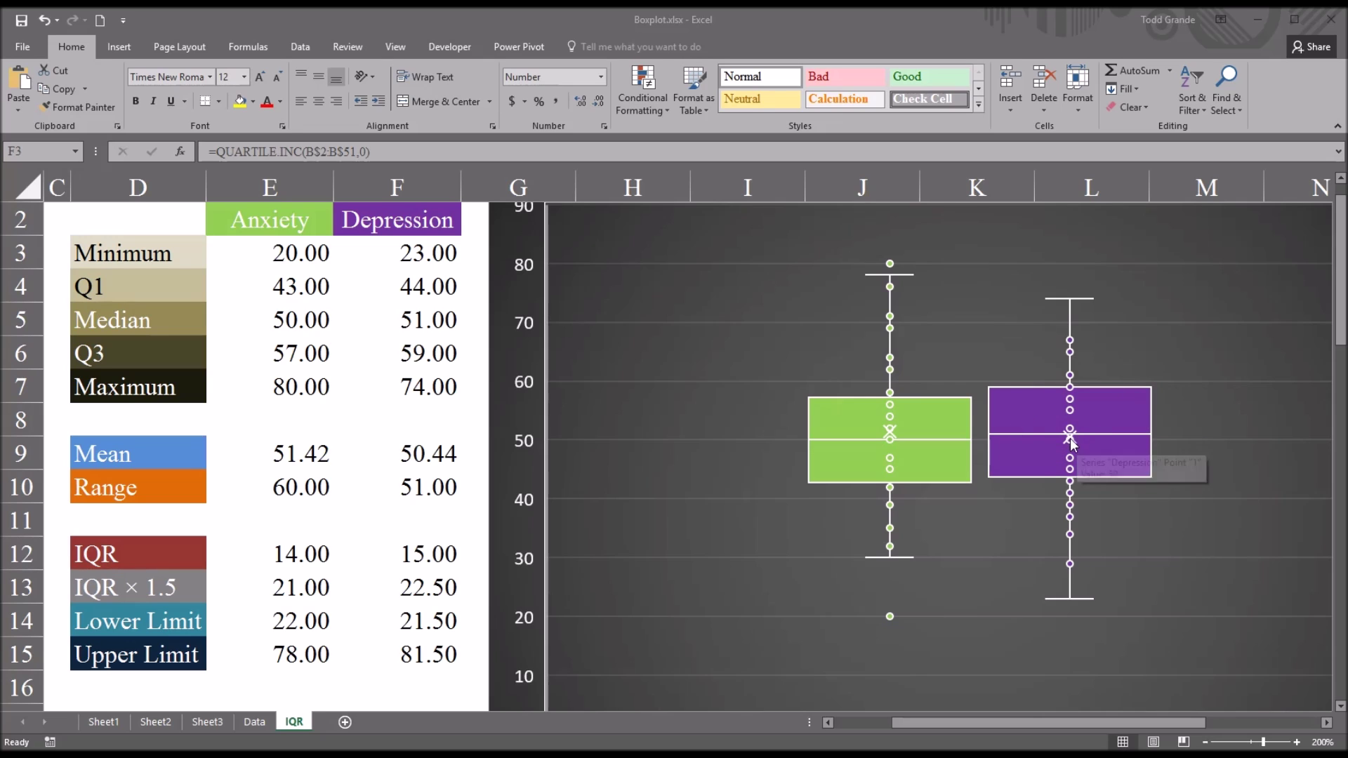
{"action": "left_click", "coordinate": [414, 453]}
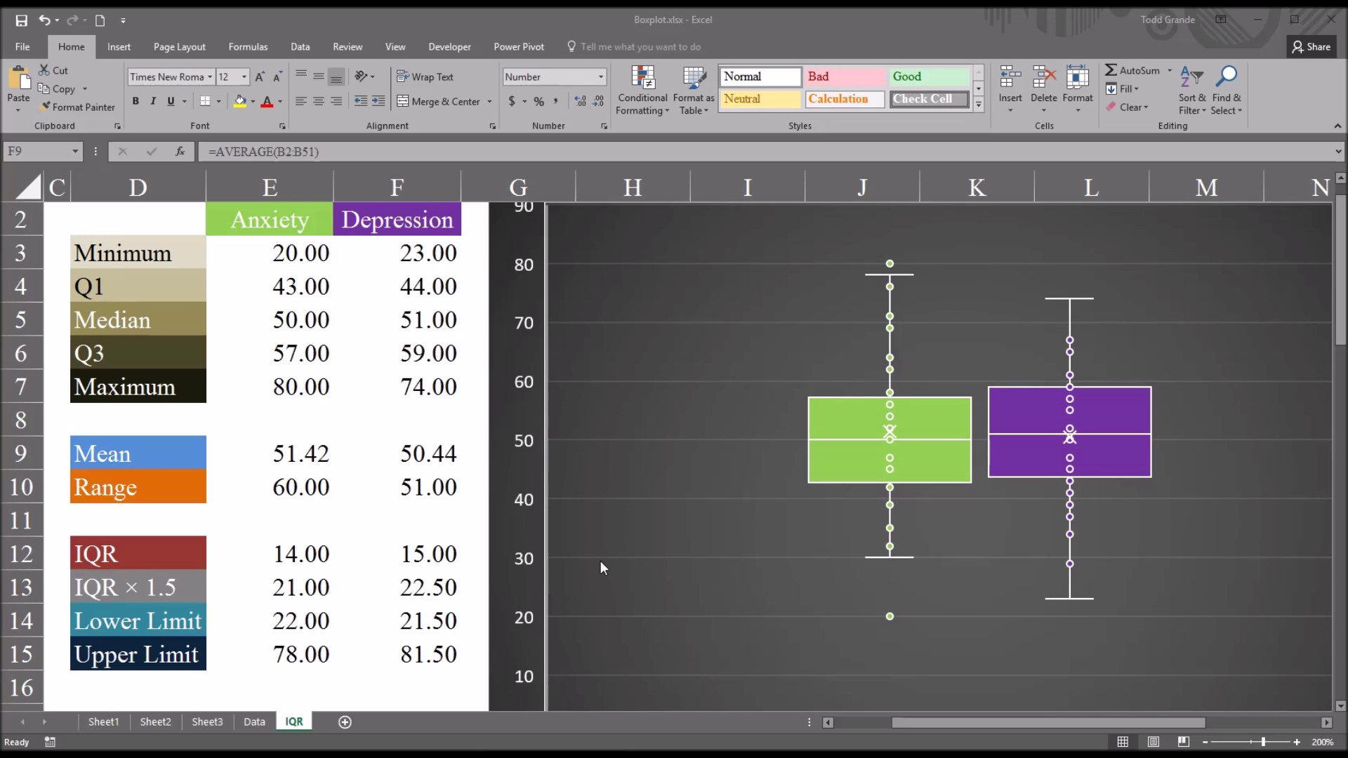
{"action": "left_click", "coordinate": [423, 564]}
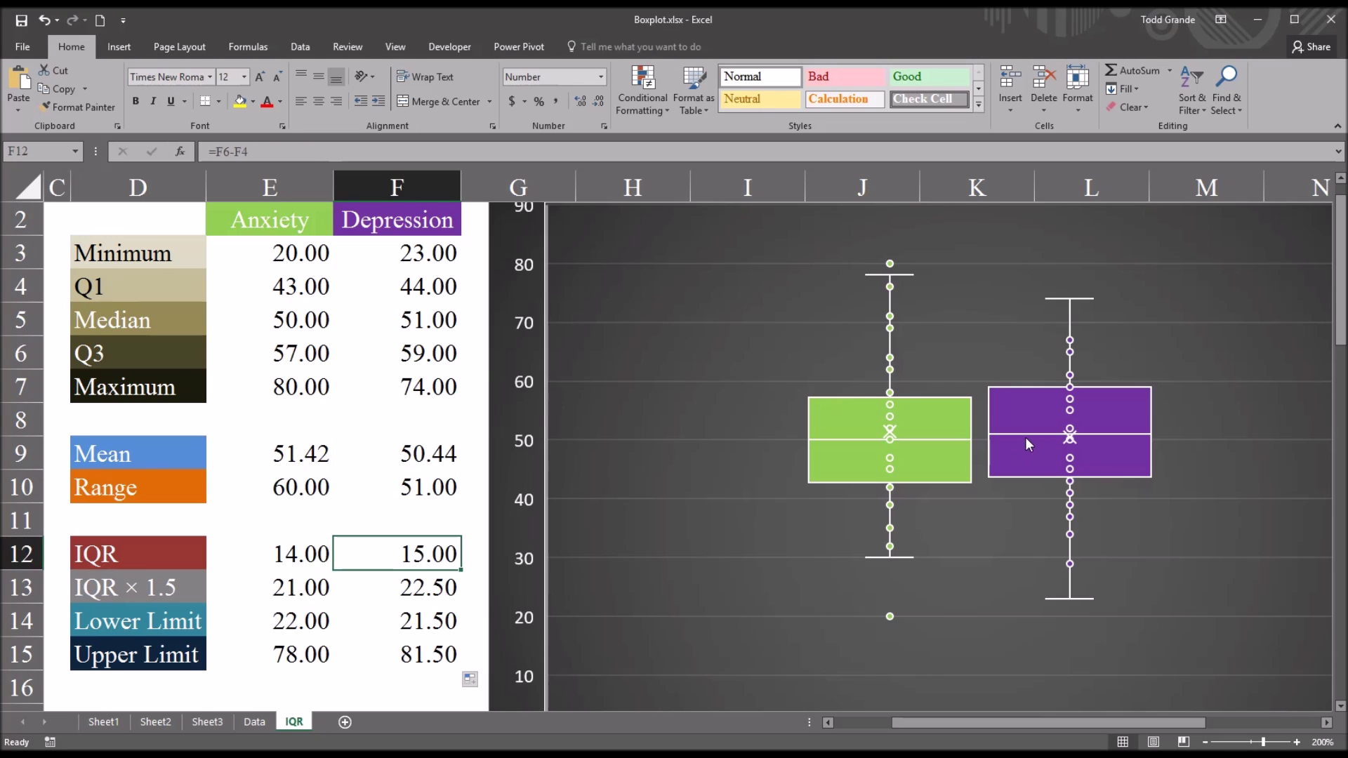